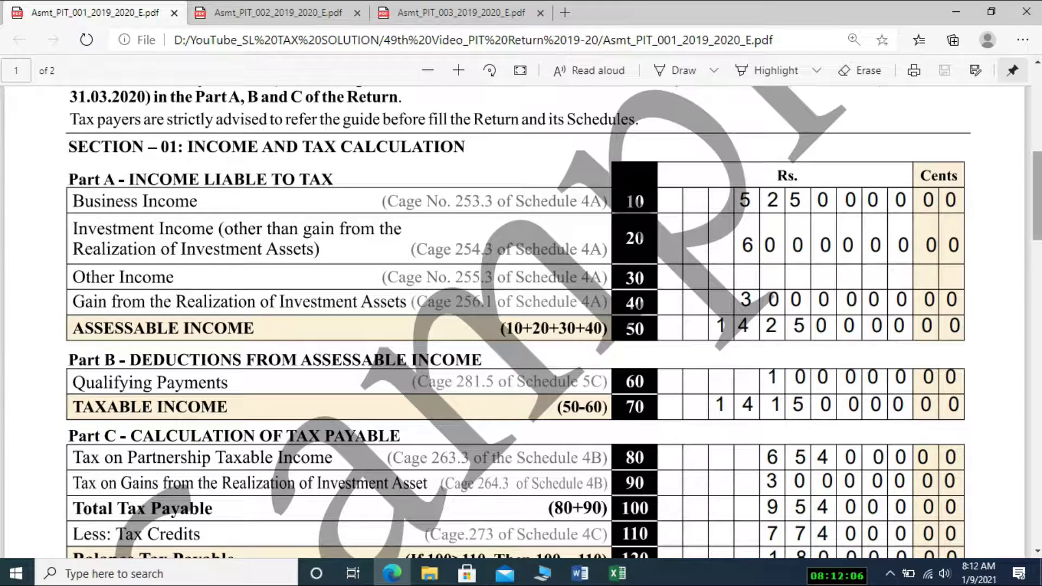
Step: Examine Parts A to E of the income and tax calculation in Section 01 of the return form
{"action": "scroll", "coordinate": [1037, 217], "scroll_direction": "down", "scroll_amount": 3}
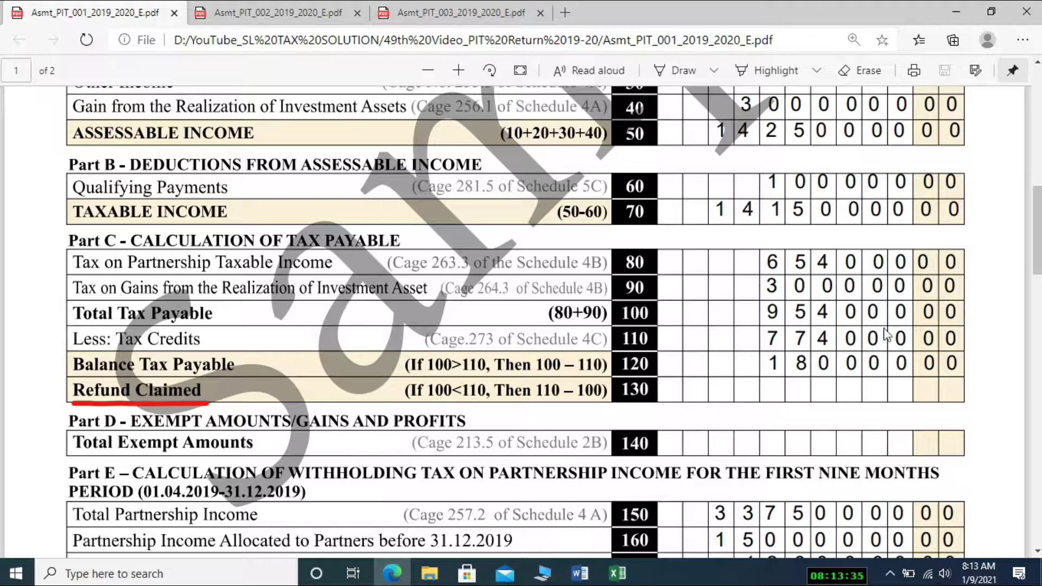
{"action": "left_click_drag", "start_coordinate": [1037, 214], "coordinate": [1037, 259]}
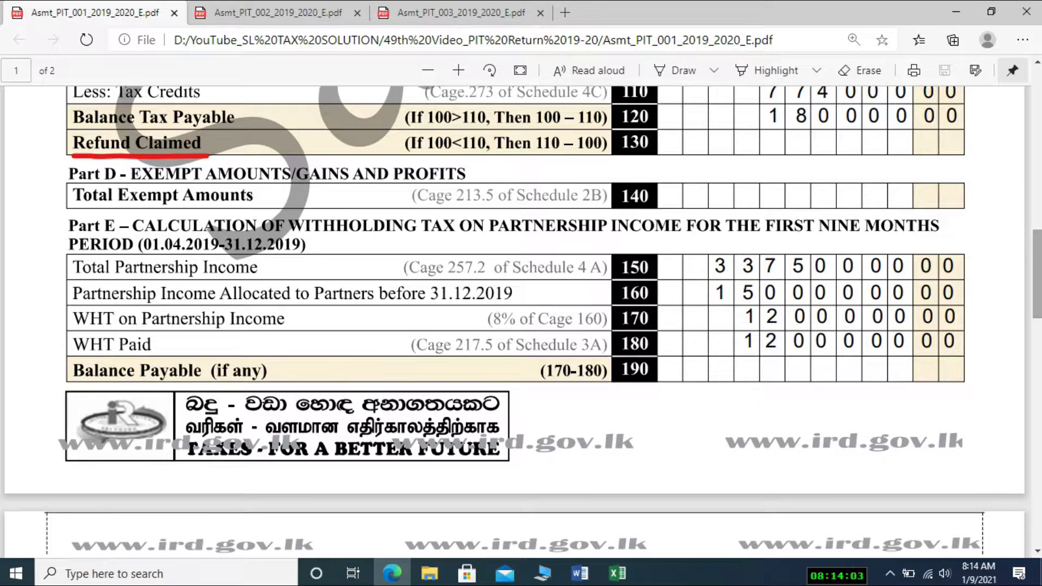
{"action": "scroll", "coordinate": [515, 321], "scroll_direction": "up", "scroll_amount": 6}
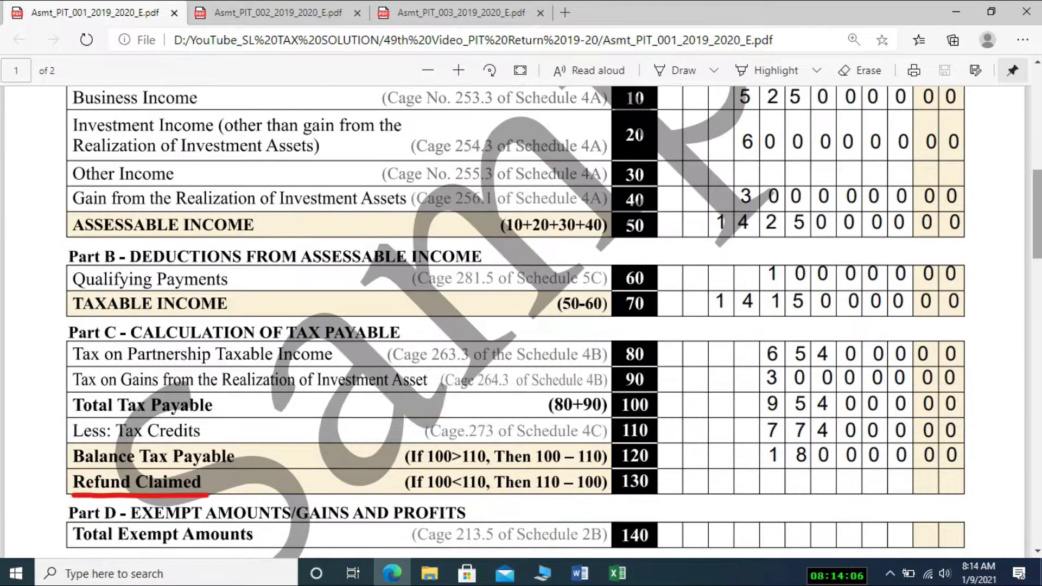
{"action": "scroll", "coordinate": [717, 318], "scroll_direction": "up", "scroll_amount": 2}
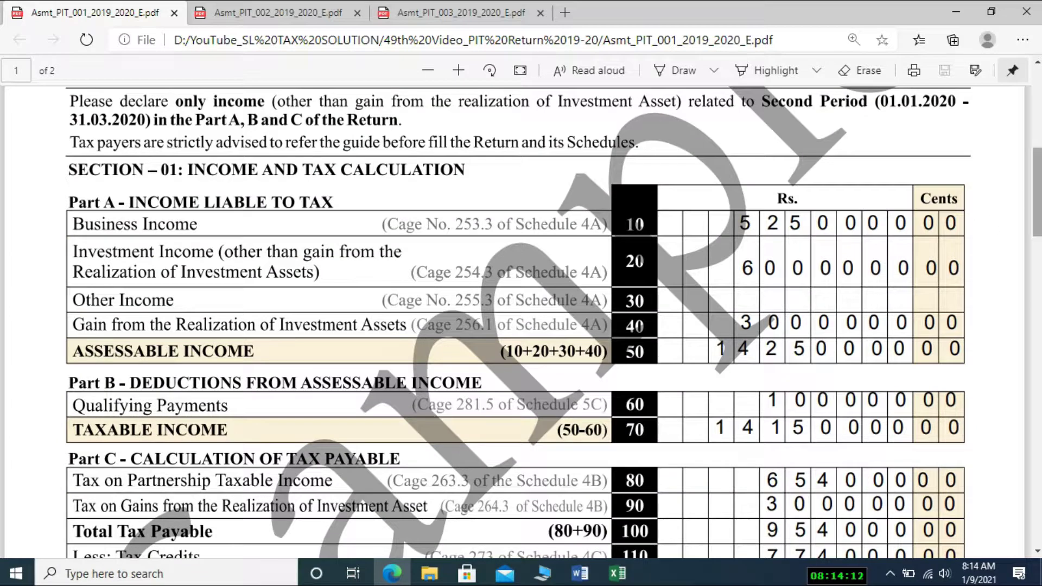
{"action": "scroll", "coordinate": [1038, 228], "scroll_direction": "down", "scroll_amount": 3}
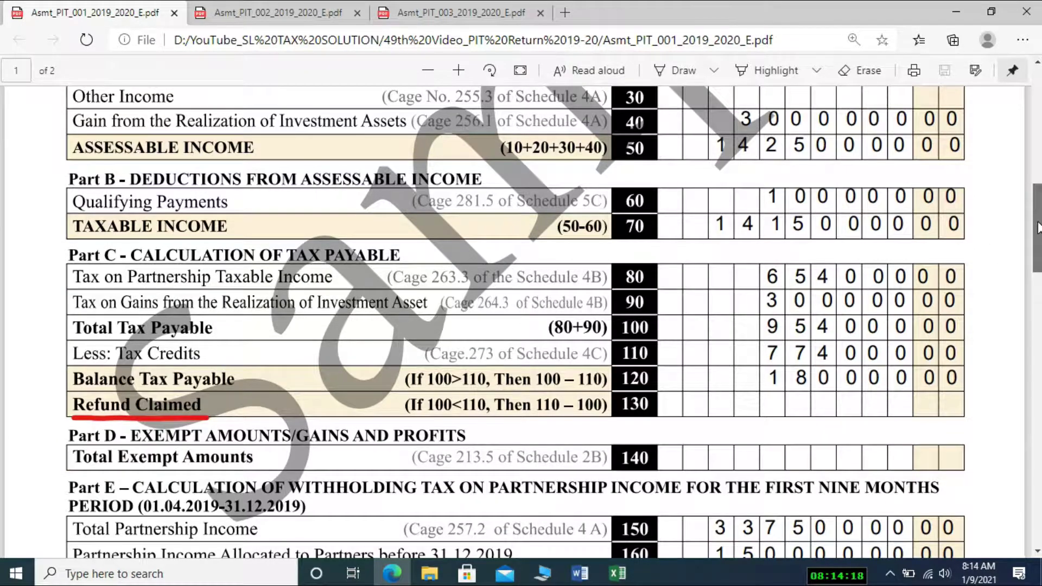
{"action": "scroll", "coordinate": [1038, 228], "scroll_direction": "down", "scroll_amount": 5}
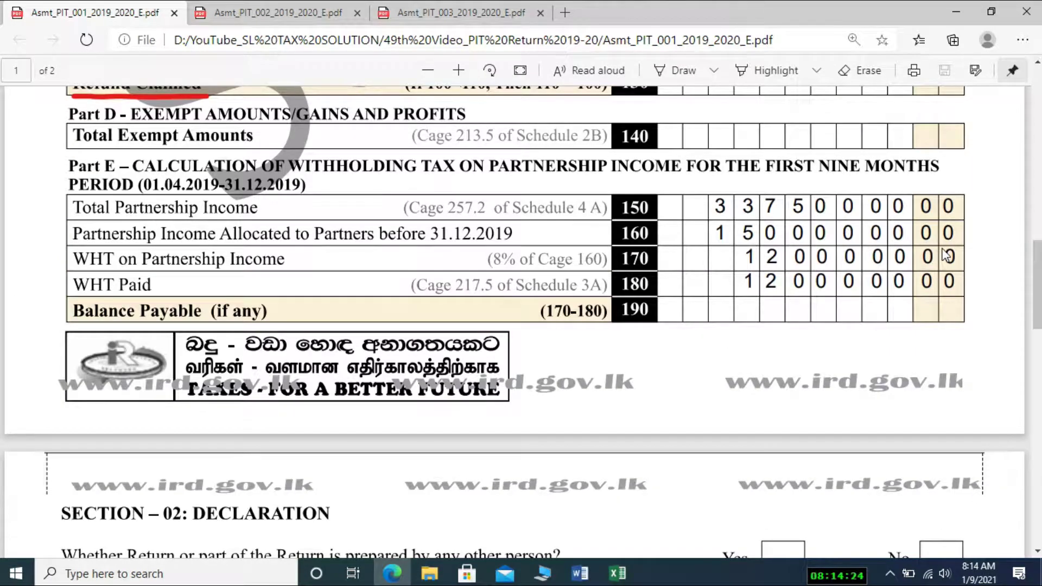
Step: Examine Parts A and B of the Section 02 declaration and the submission notes, and return to Section 01
{"action": "scroll", "coordinate": [1034, 258], "scroll_direction": "down", "scroll_amount": 6}
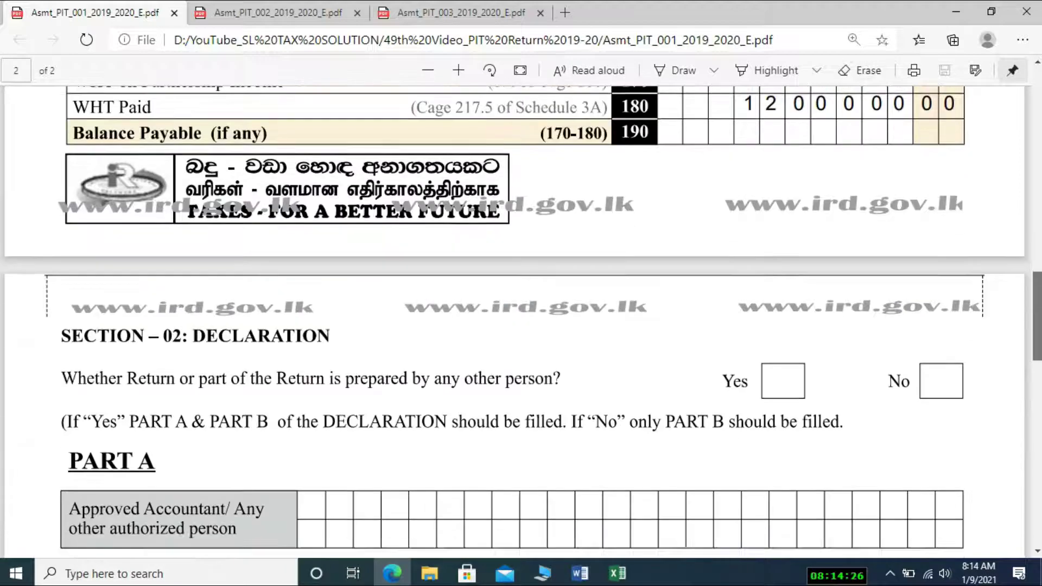
{"action": "scroll", "coordinate": [1034, 325], "scroll_direction": "down", "scroll_amount": 1}
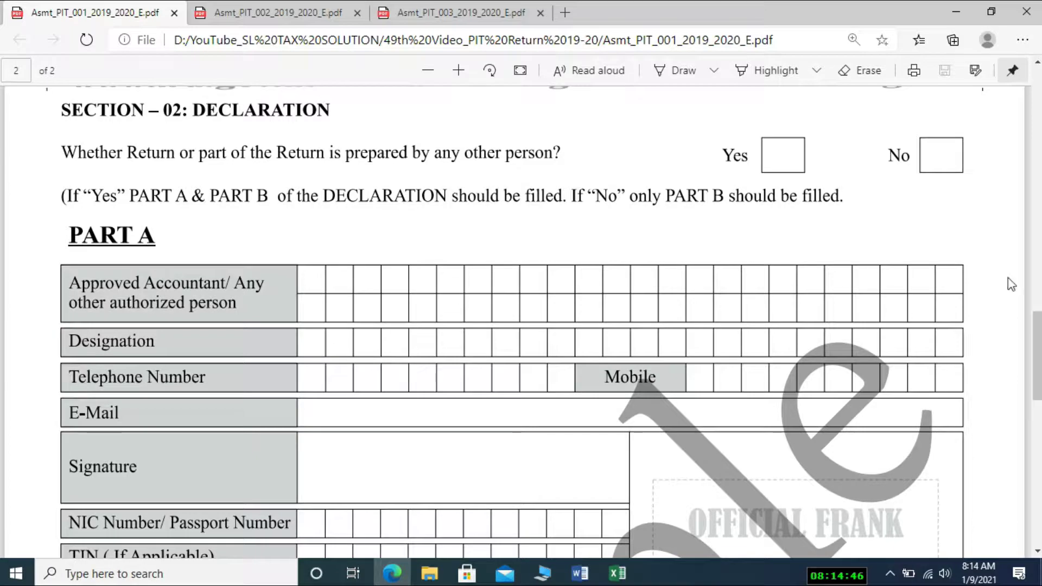
{"action": "left_click_drag", "start_coordinate": [1041, 330], "coordinate": [1041, 419]}
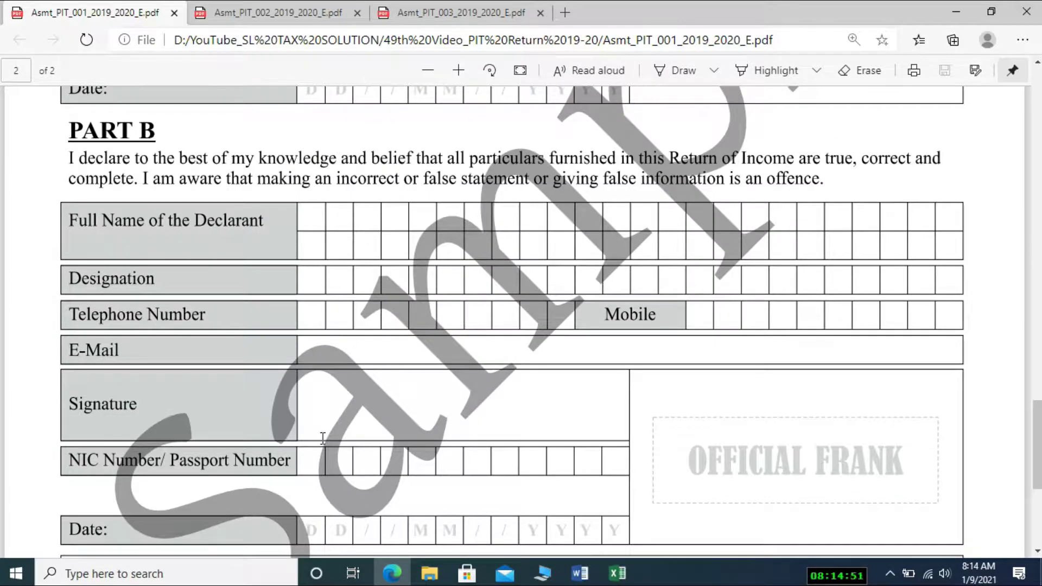
{"action": "left_click_drag", "start_coordinate": [1037, 456], "coordinate": [1037, 371]}
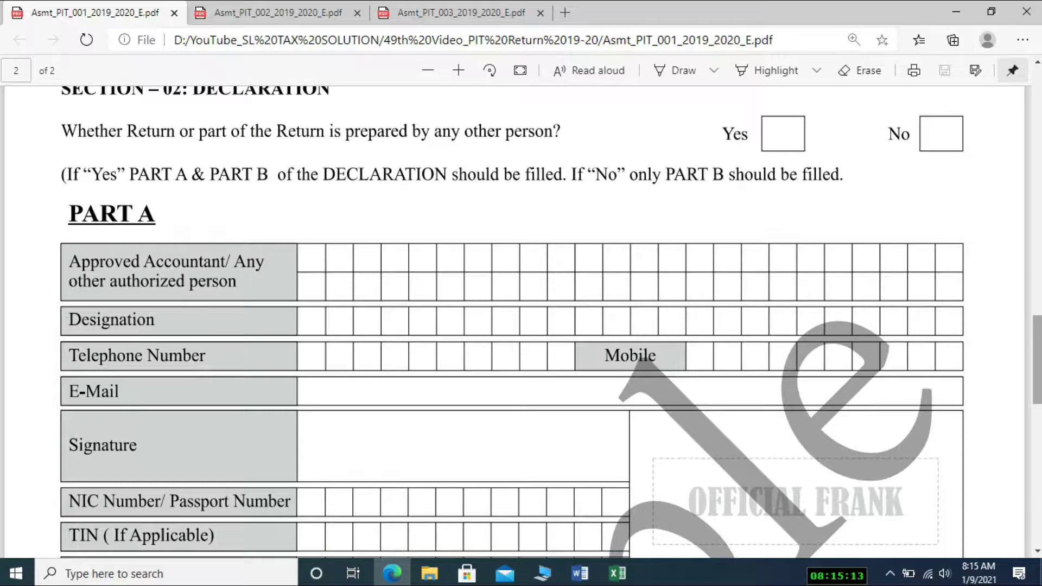
{"action": "left_click_drag", "start_coordinate": [1037, 358], "coordinate": [1037, 451]}
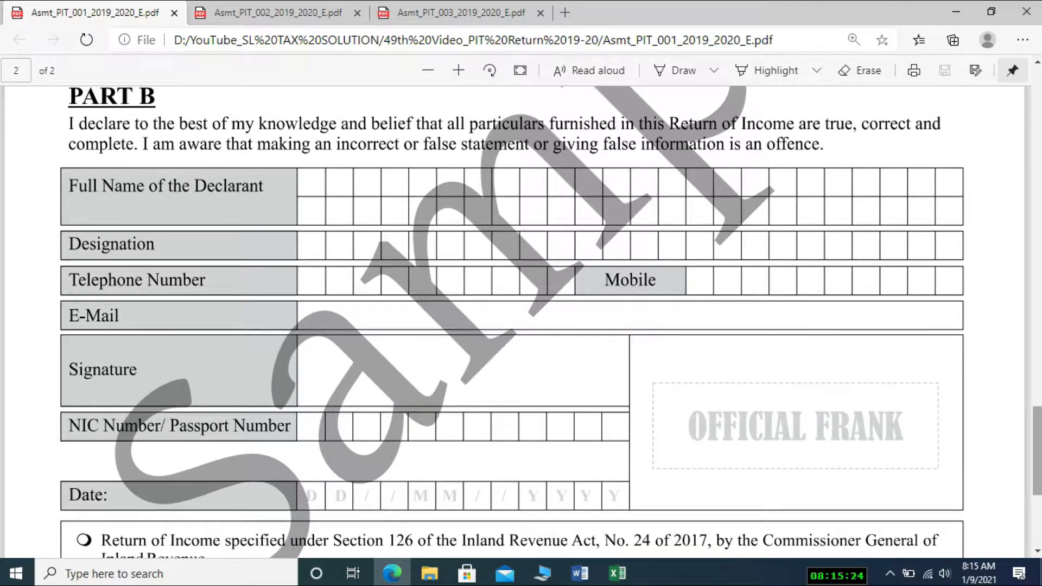
{"action": "scroll", "coordinate": [1037, 451], "scroll_direction": "down", "scroll_amount": 5}
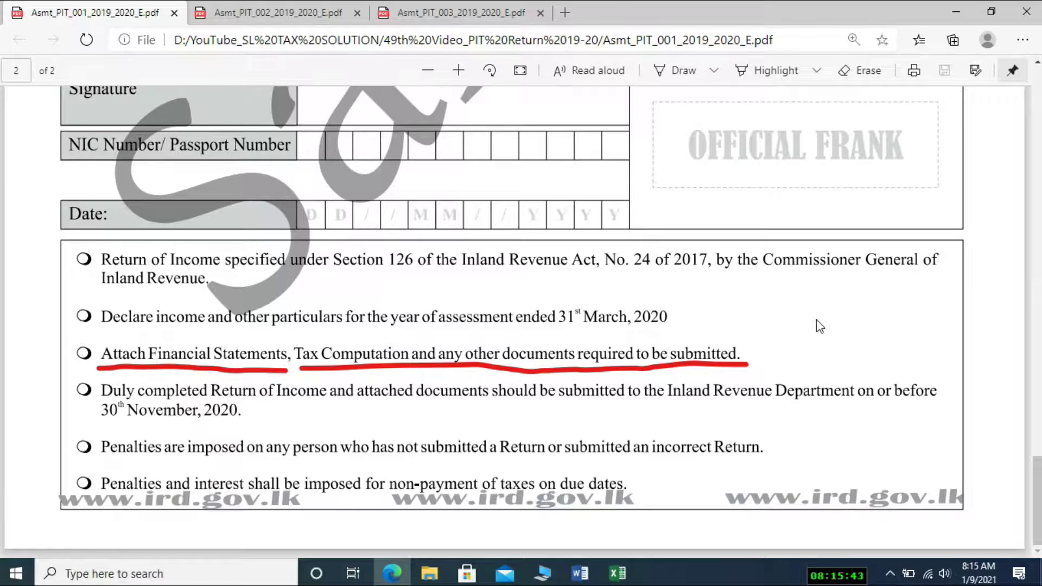
{"action": "mouse_move", "coordinate": [1040, 470]}
{"action": "left_mouse_down"}
{"action": "mouse_move", "coordinate": [1041, 131]}
{"action": "mouse_move", "coordinate": [1041, 175]}
{"action": "left_mouse_up"}
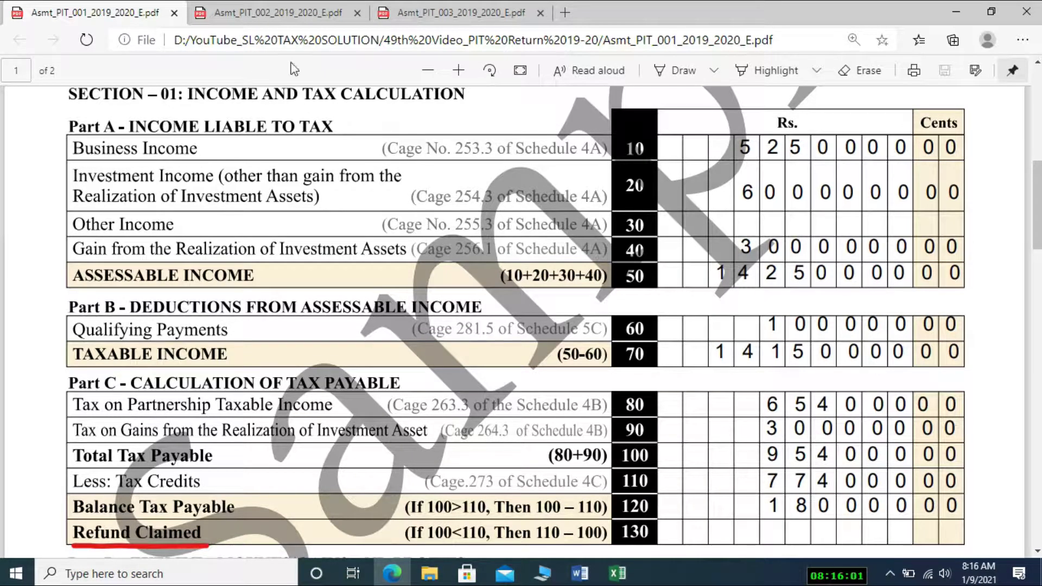
Step: Switch to Asmt_PIT_002_2019_2020_E.pdf and examine the mandatory schedules list, its period notes and Schedule 1
{"action": "left_click", "coordinate": [288, 14]}
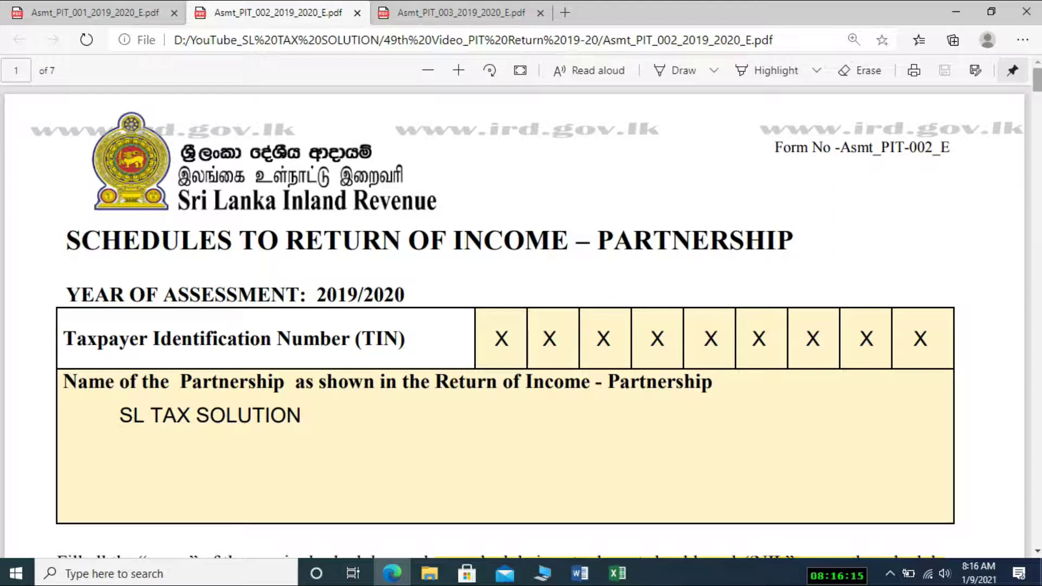
{"action": "left_click_drag", "start_coordinate": [1040, 88], "coordinate": [1039, 110]}
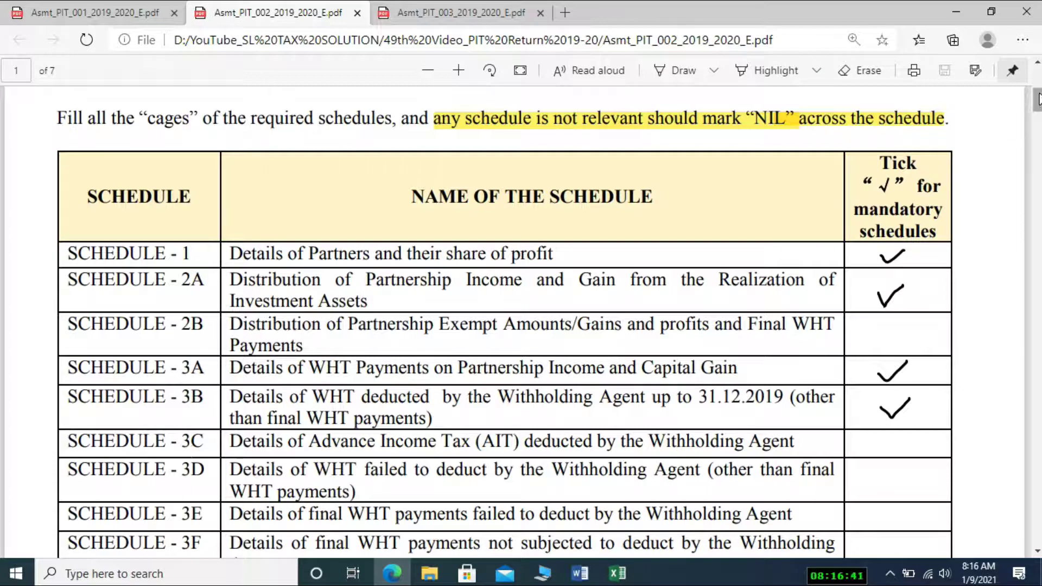
{"action": "scroll", "coordinate": [1039, 80], "scroll_direction": "down", "scroll_amount": 8}
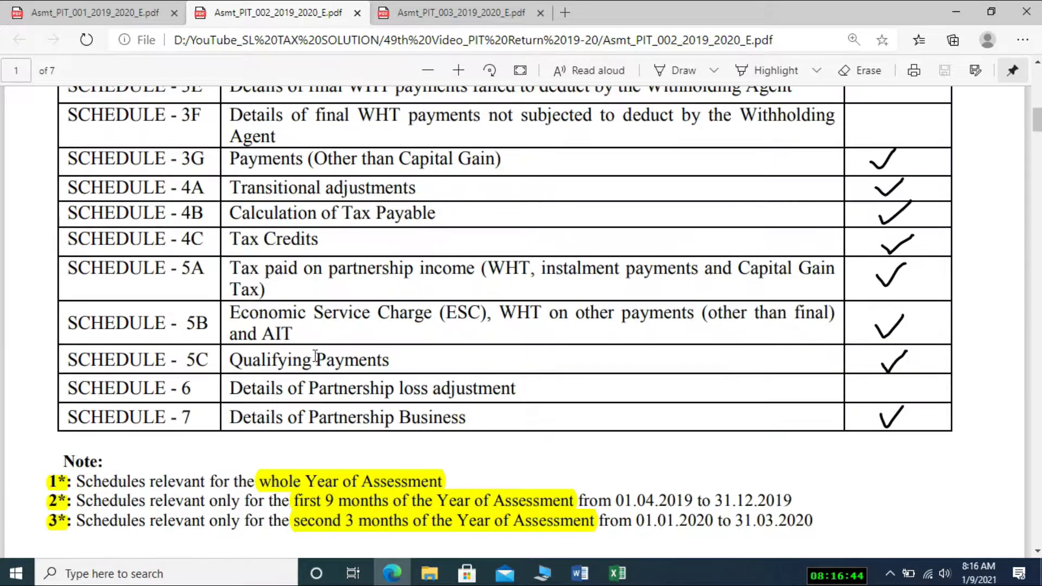
{"action": "left_click_drag", "start_coordinate": [1039, 132], "coordinate": [1038, 110]}
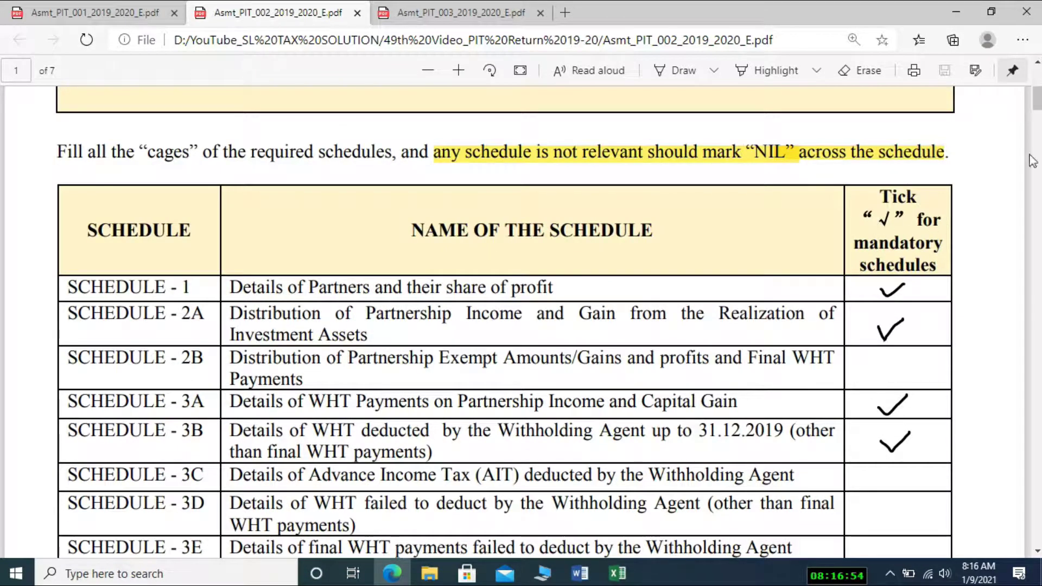
{"action": "left_click_drag", "start_coordinate": [1038, 108], "coordinate": [1038, 132]}
{"action": "scroll", "coordinate": [505, 319], "scroll_direction": "down", "scroll_amount": 3}
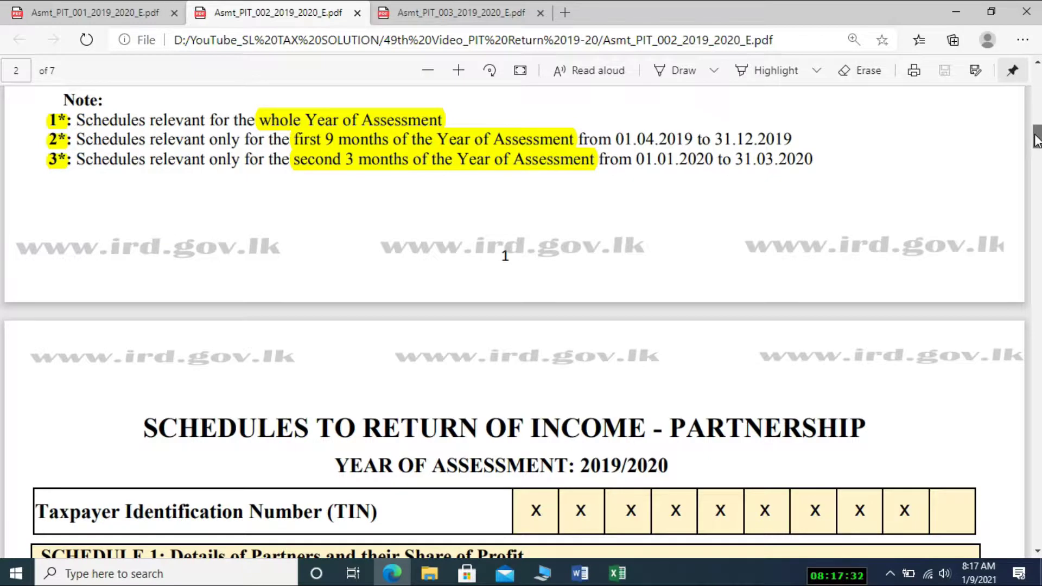
{"action": "scroll", "coordinate": [508, 152], "scroll_direction": "down", "scroll_amount": 5}
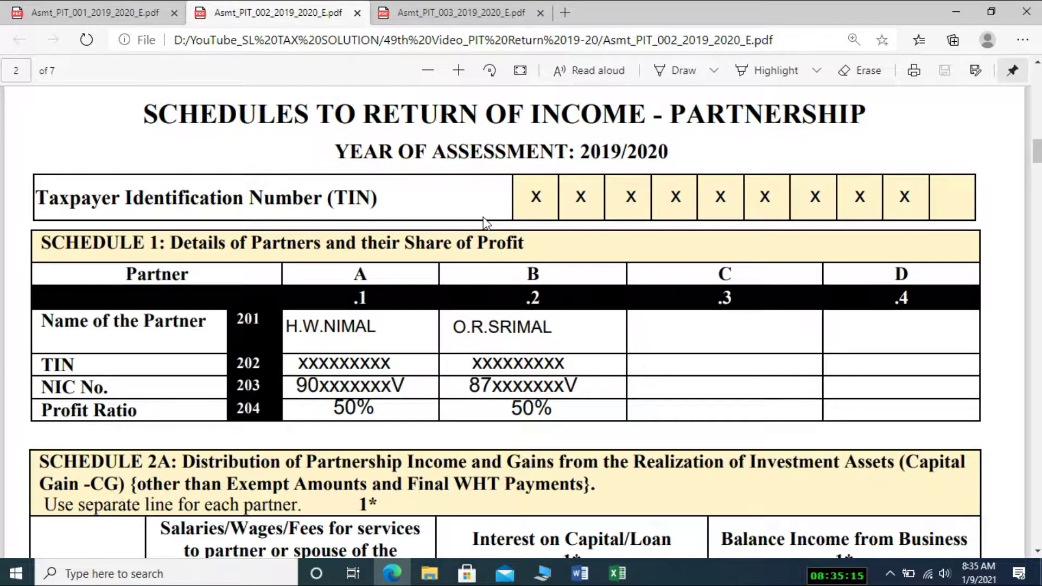
Step: Switch to Asmt_PIT_003_2019_2020_E.pdf and read the income, donation and tax payment items of Illustration 01
{"action": "left_click", "coordinate": [475, 16]}
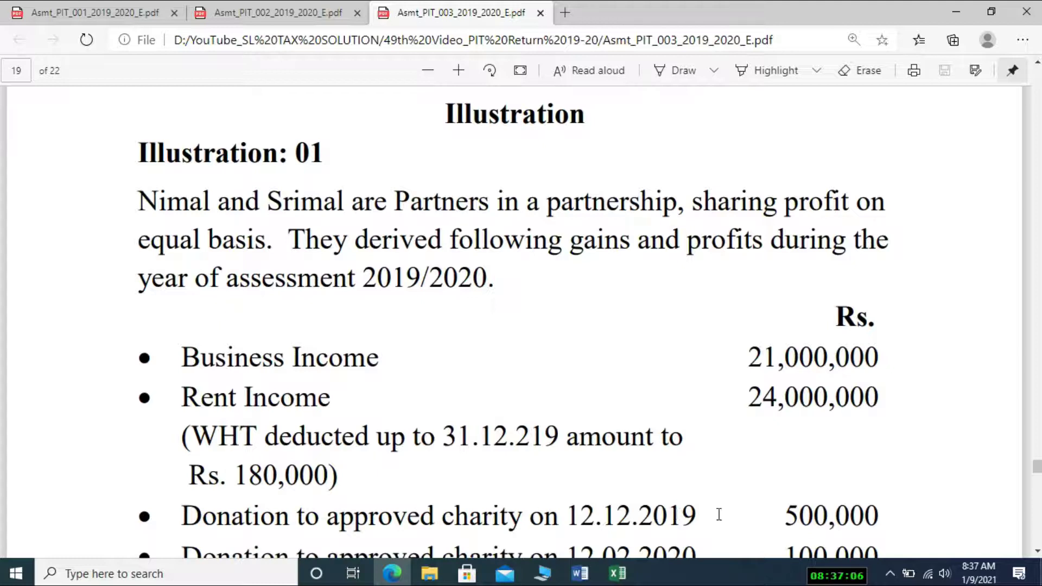
{"action": "left_click", "coordinate": [1037, 552]}
{"action": "scroll", "coordinate": [1037, 555], "scroll_direction": "down", "scroll_amount": 5}
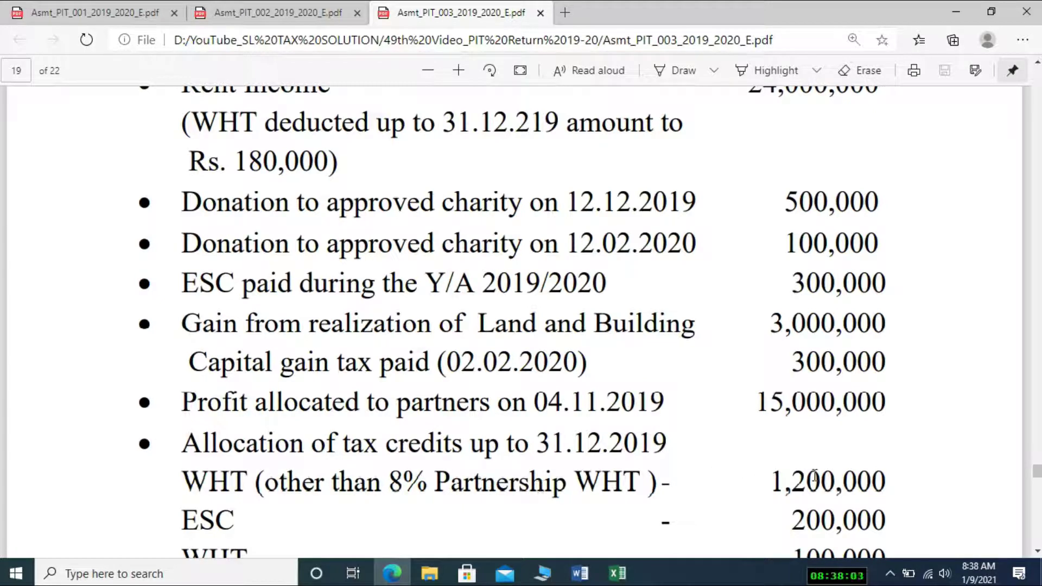
Step: Strike through the words "other than" in Illustration 01's 8% Partnership WHT line with the Draw tool
{"action": "left_click", "coordinate": [678, 71]}
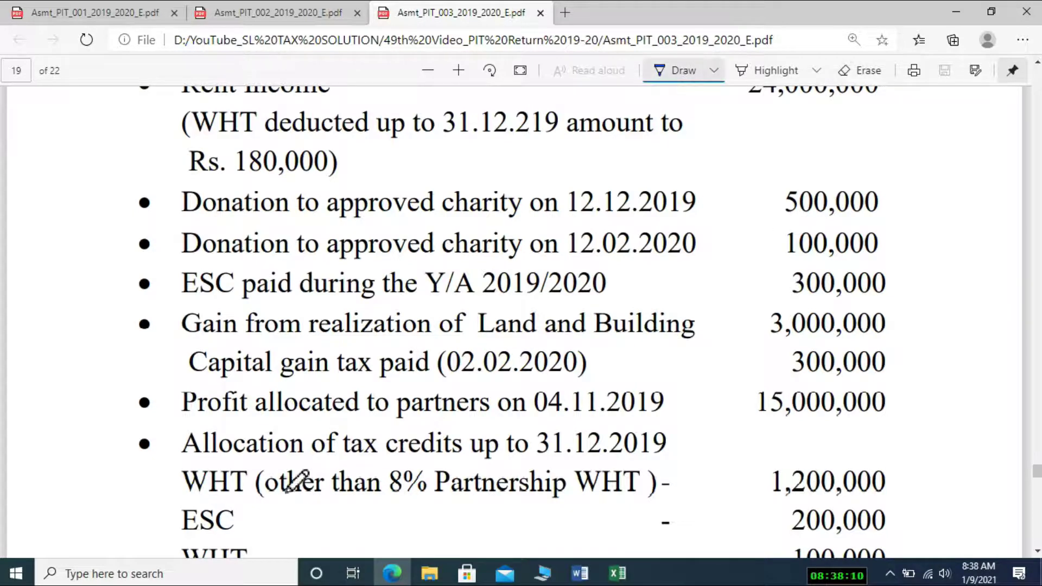
{"action": "left_click_drag", "start_coordinate": [264, 481], "coordinate": [379, 480]}
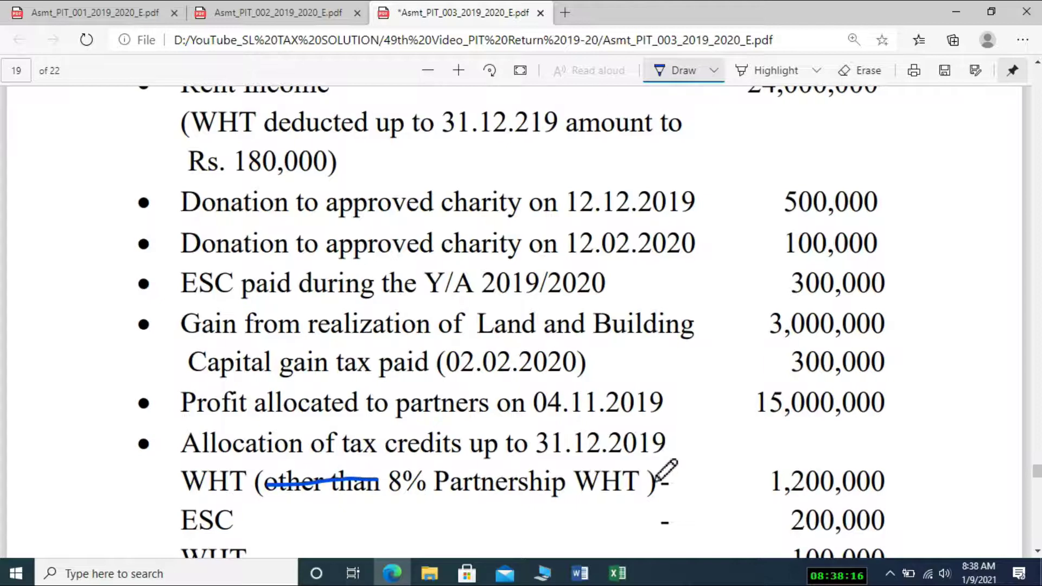
{"action": "left_click", "coordinate": [687, 73]}
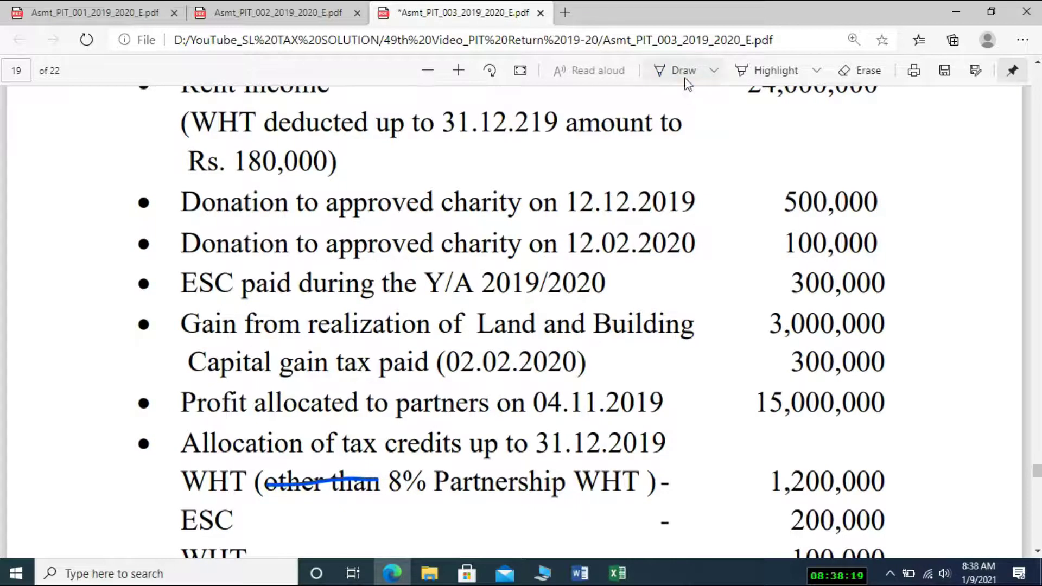
Step: Read the remaining tax credits and the Calculation of Partnership Taxable Income, and go back to Schedule 1 in Asmt_PIT_002_2019_2020_E.pdf
{"action": "left_click", "coordinate": [1036, 553]}
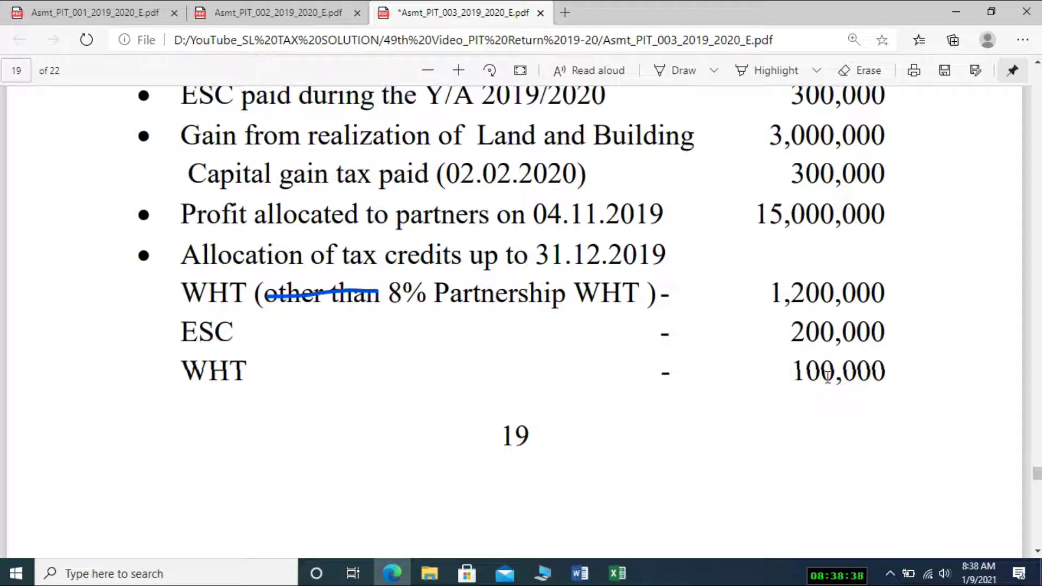
{"action": "left_click", "coordinate": [1037, 553]}
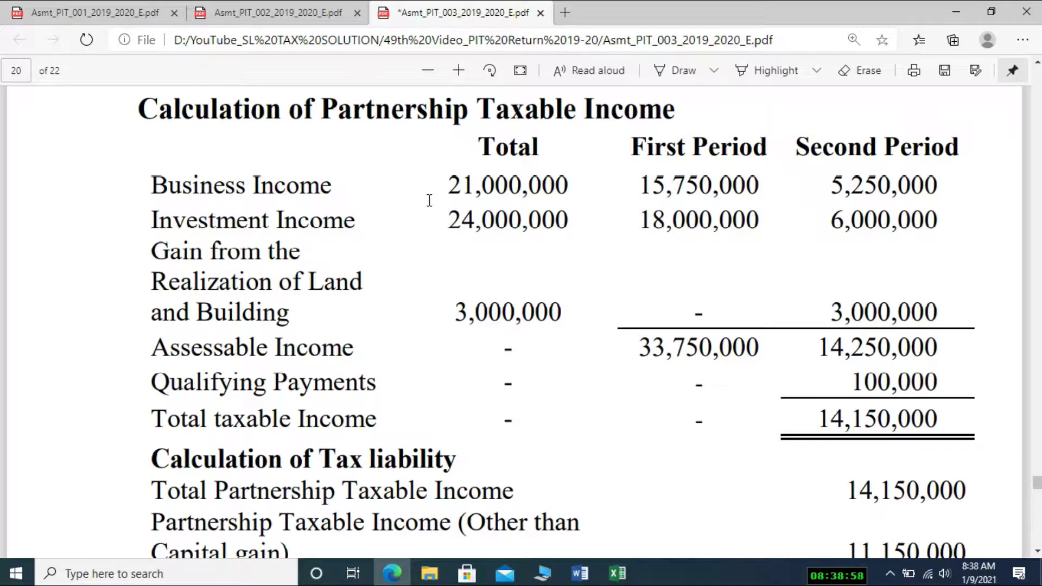
{"action": "left_click", "coordinate": [272, 6]}
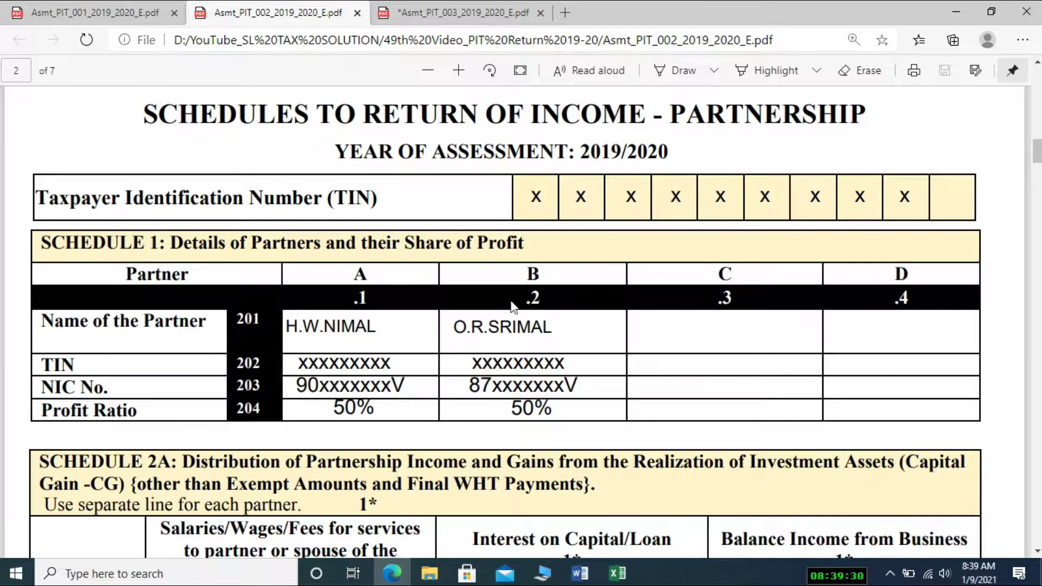
Step: Compare the Illustration 01 income and gain figures with the Calculation of Partnership Taxable Income in Asmt_PIT_003_2019_2020_E.pdf
{"action": "left_click", "coordinate": [441, 10]}
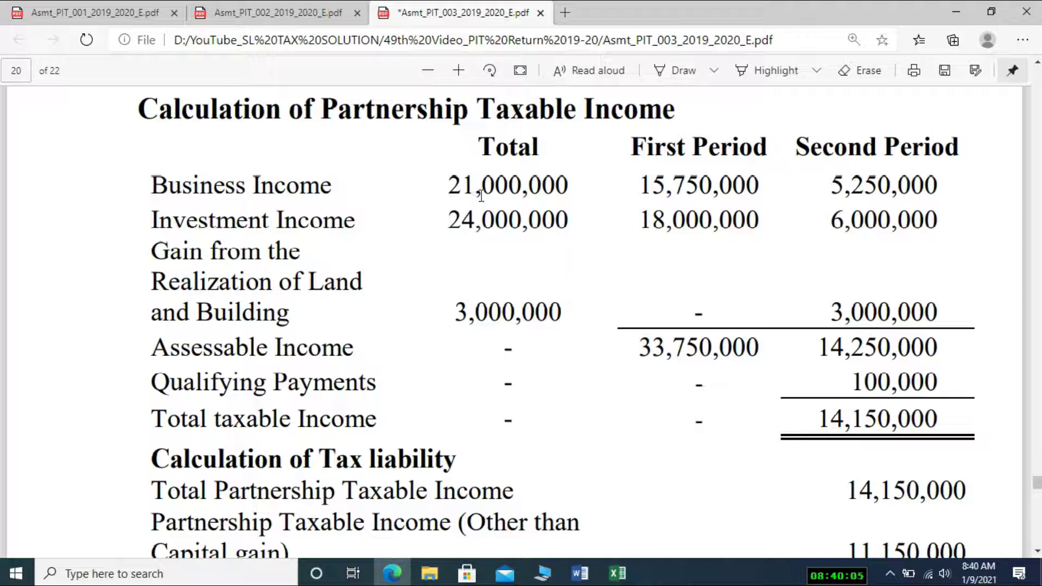
{"action": "left_click", "coordinate": [1036, 63]}
{"action": "scroll", "coordinate": [857, 223], "scroll_direction": "up", "scroll_amount": 15}
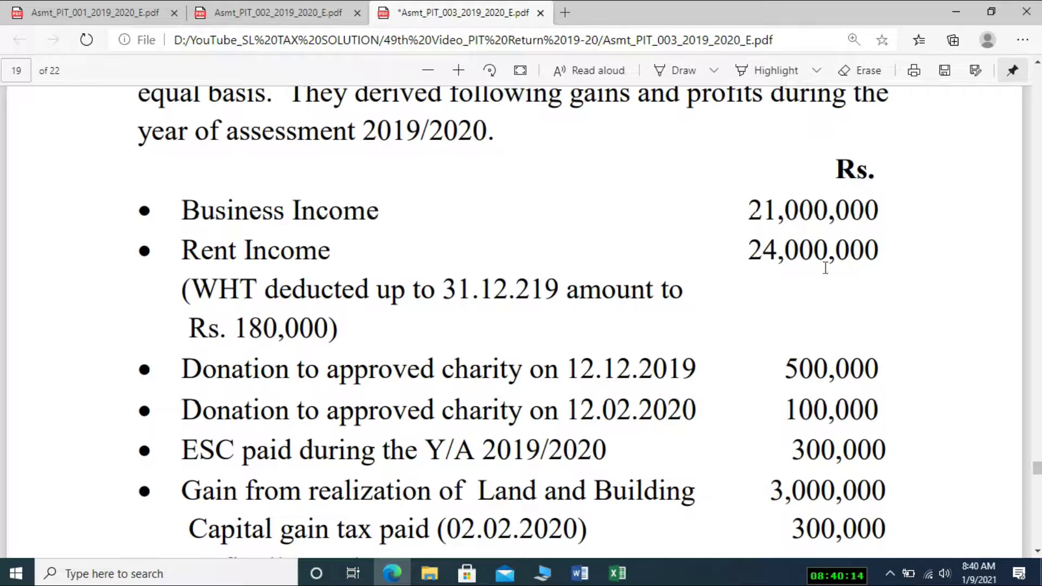
{"action": "left_click", "coordinate": [1037, 551]}
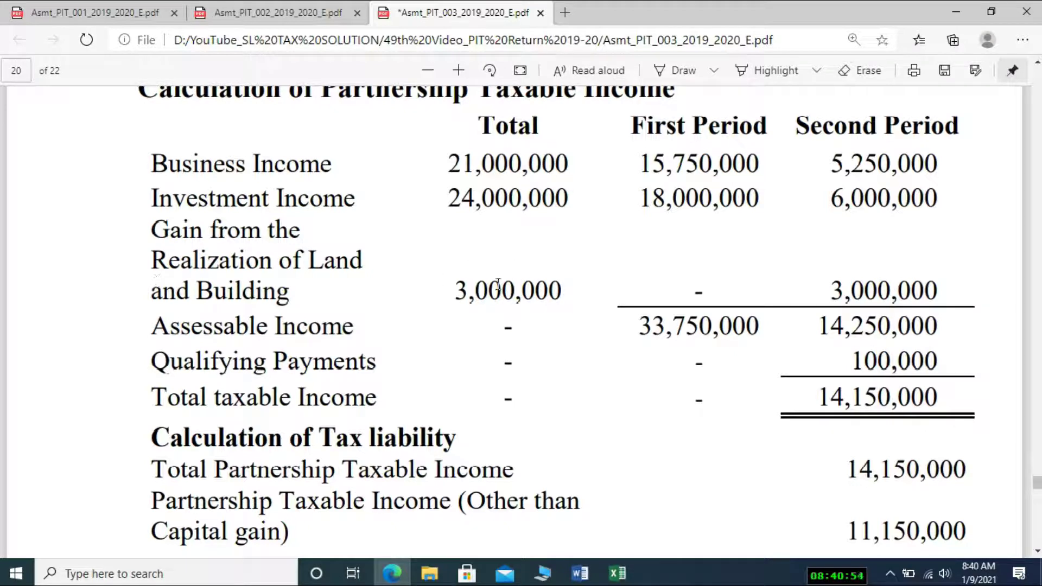
{"action": "scroll", "coordinate": [515, 321], "scroll_direction": "up", "scroll_amount": 15}
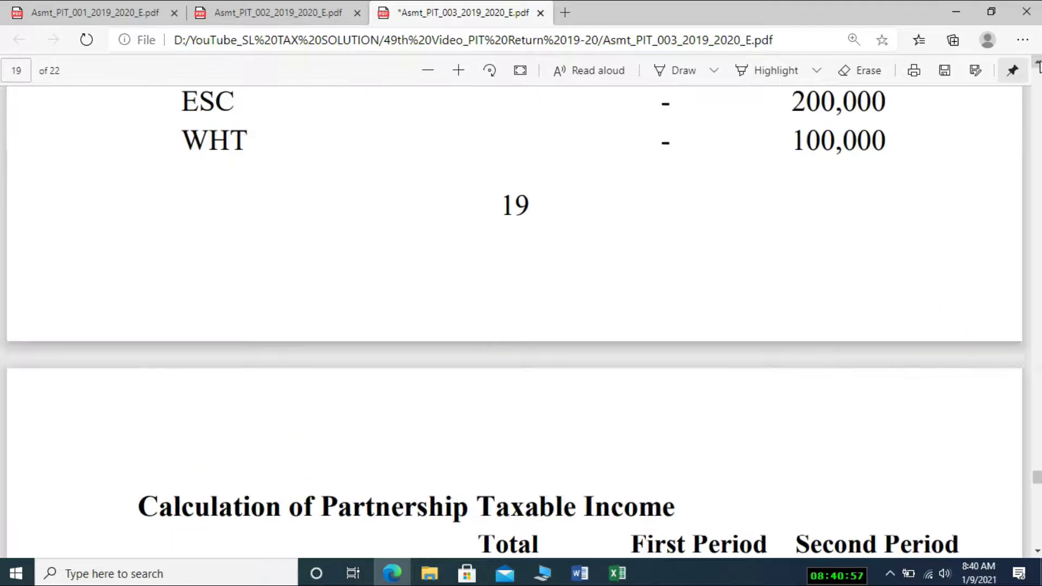
{"action": "scroll", "coordinate": [516, 320], "scroll_direction": "up", "scroll_amount": 3}
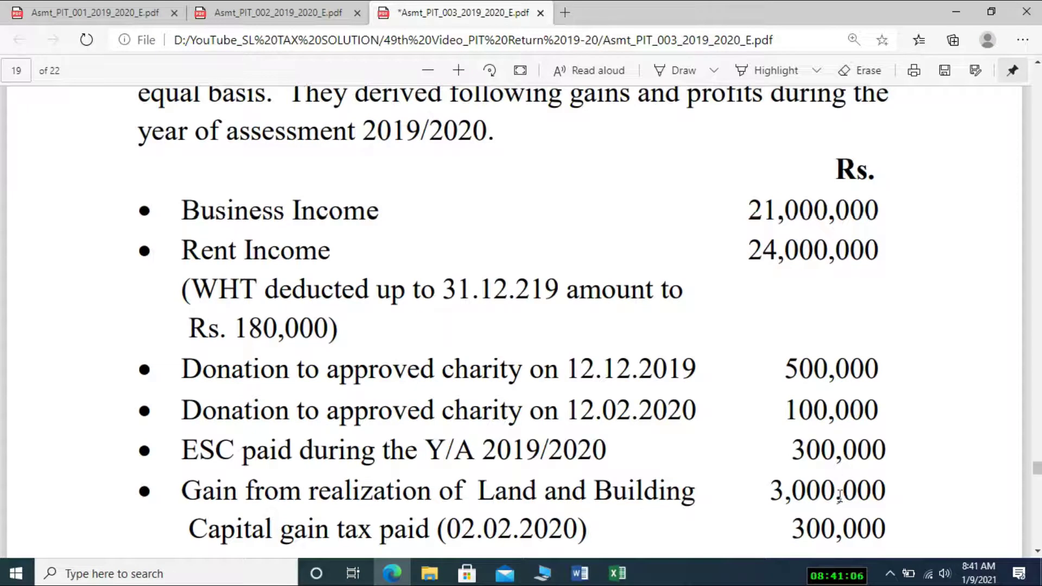
{"action": "left_click", "coordinate": [1037, 551]}
{"action": "left_click", "coordinate": [1038, 552]}
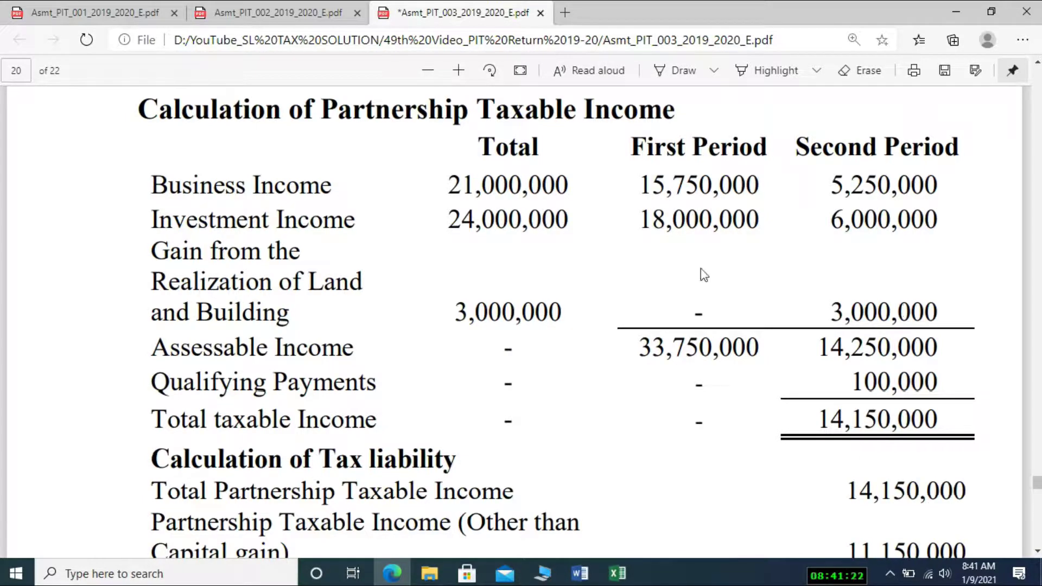
Step: Switch to Asmt_PIT_001_2019_2020_E.pdf and examine the Part E partnership income and withholding tax cages
{"action": "left_click", "coordinate": [95, 12]}
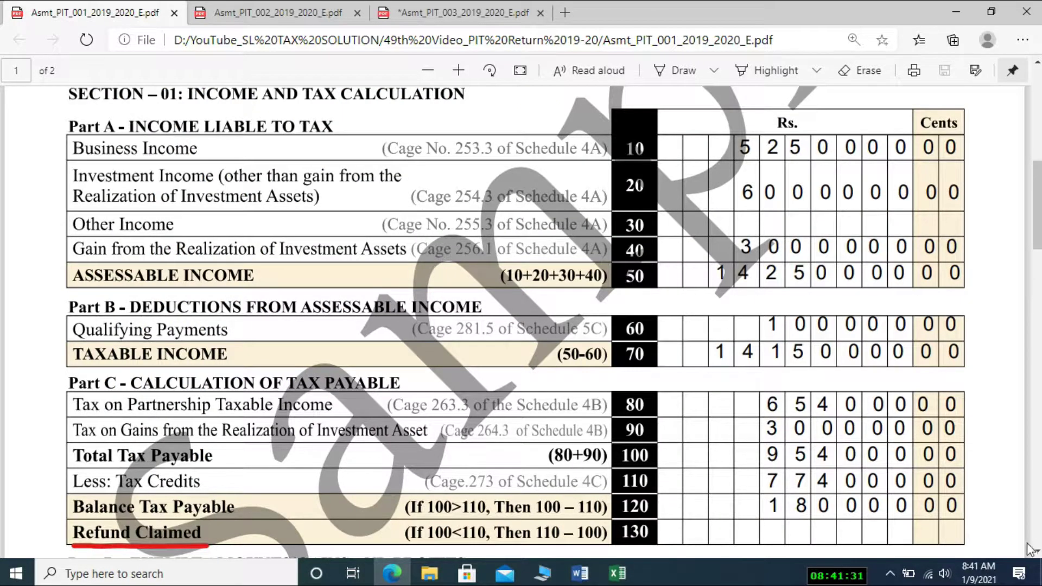
{"action": "scroll", "coordinate": [1034, 551], "scroll_direction": "down", "scroll_amount": 5}
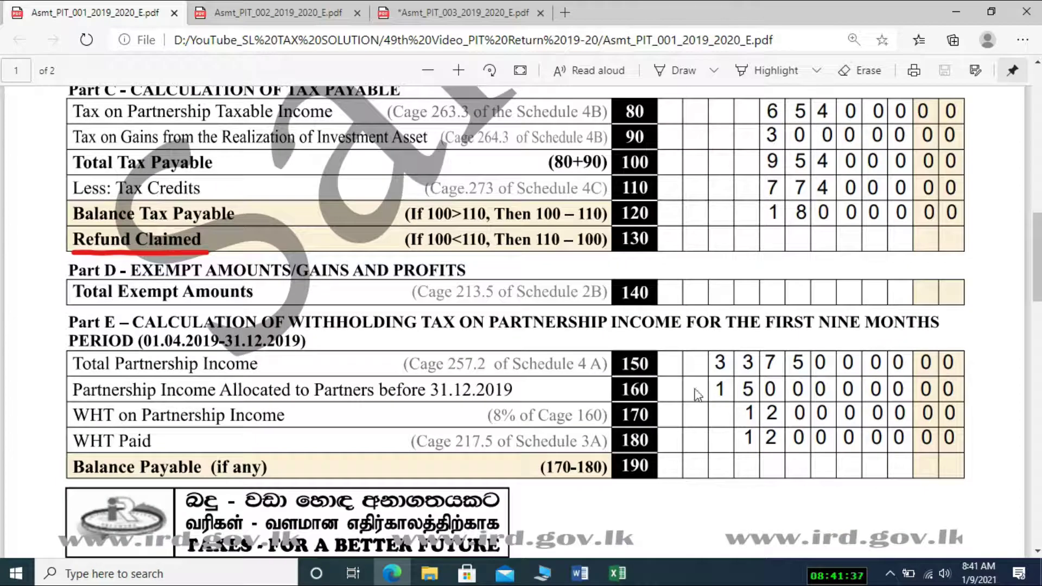
Step: Read Parts A and B of the return, and compare the taxable income and qualifying payments with Illustration 01 in Asmt_PIT_003_2019_2020_E.pdf
{"action": "scroll", "coordinate": [1037, 65], "scroll_direction": "up", "scroll_amount": 5}
{"action": "scroll", "coordinate": [1038, 65], "scroll_direction": "up", "scroll_amount": 1}
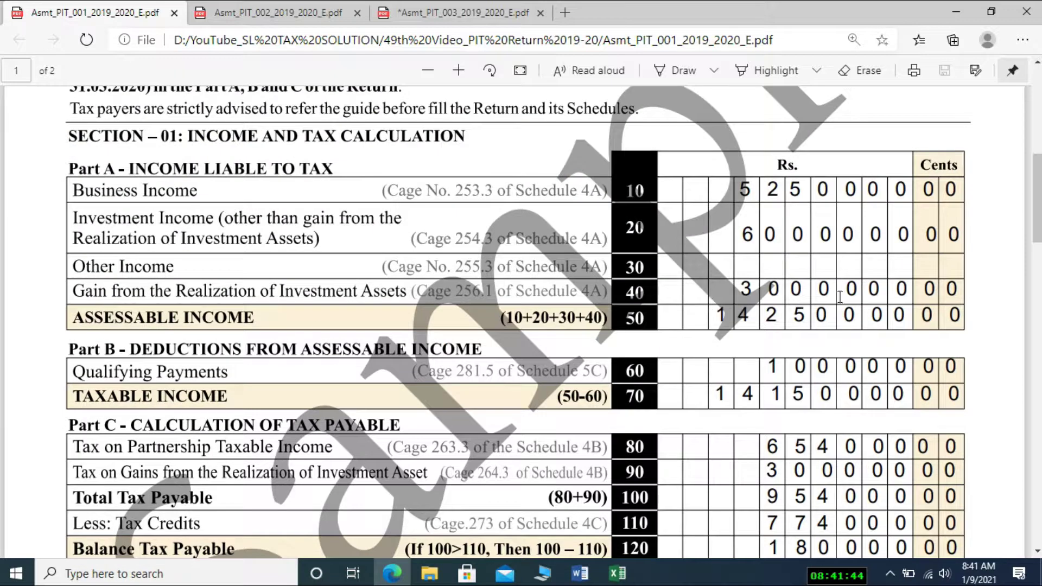
{"action": "left_click", "coordinate": [474, 7]}
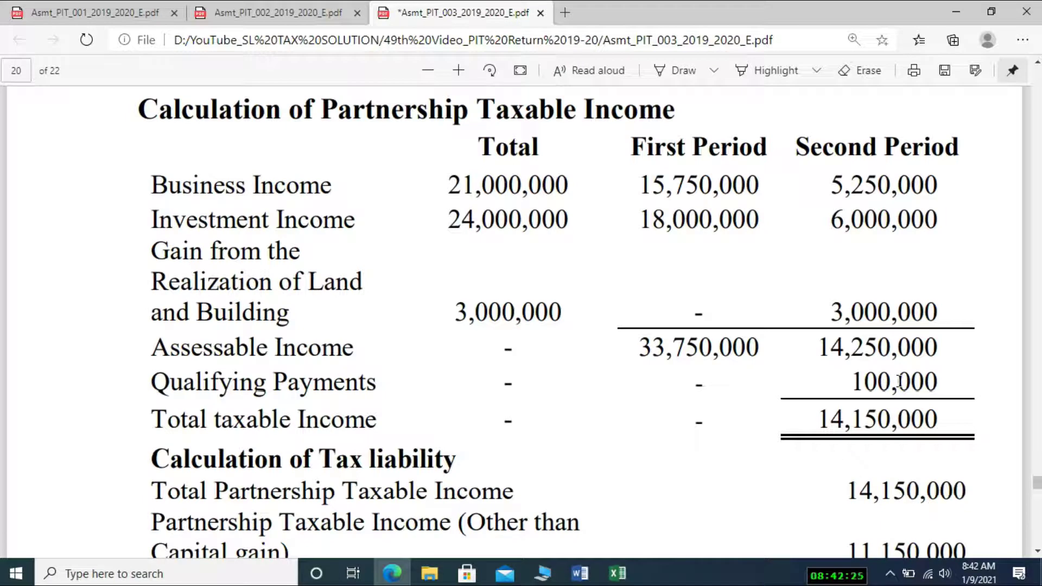
{"action": "left_click", "coordinate": [1038, 68]}
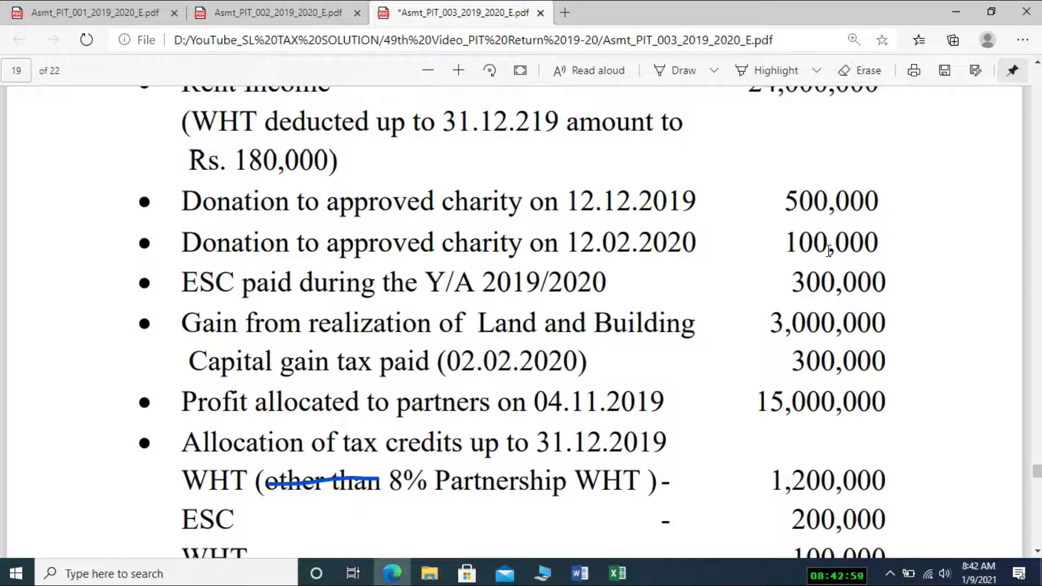
{"action": "left_click", "coordinate": [1038, 551]}
{"action": "scroll", "coordinate": [1038, 552], "scroll_direction": "down", "scroll_amount": 12}
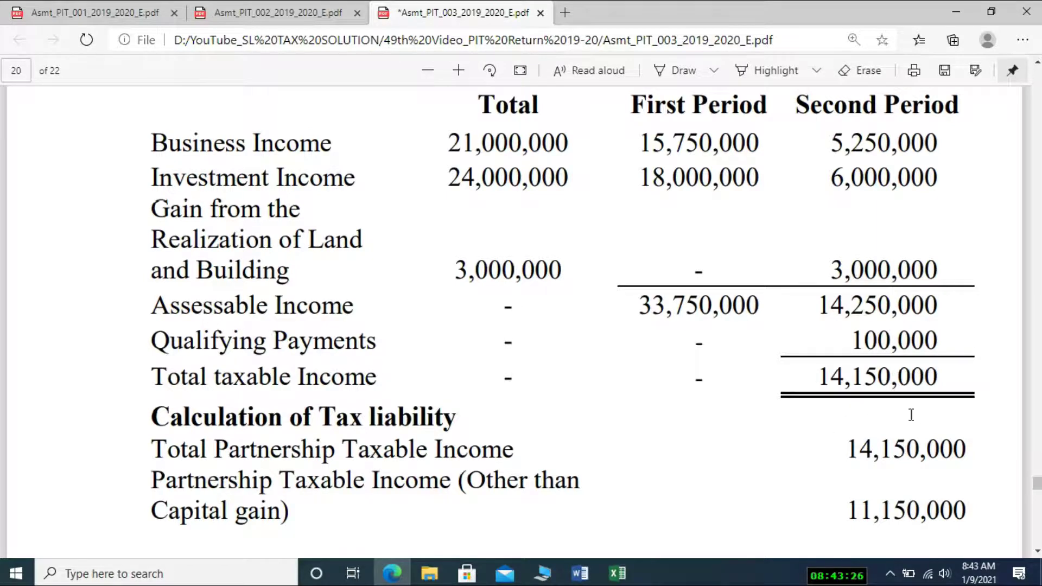
Step: Read the Calculation of Tax liability from the partnership taxable income down to the tax credits and balance tax payable
{"action": "scroll", "coordinate": [1030, 489], "scroll_direction": "down", "scroll_amount": 3}
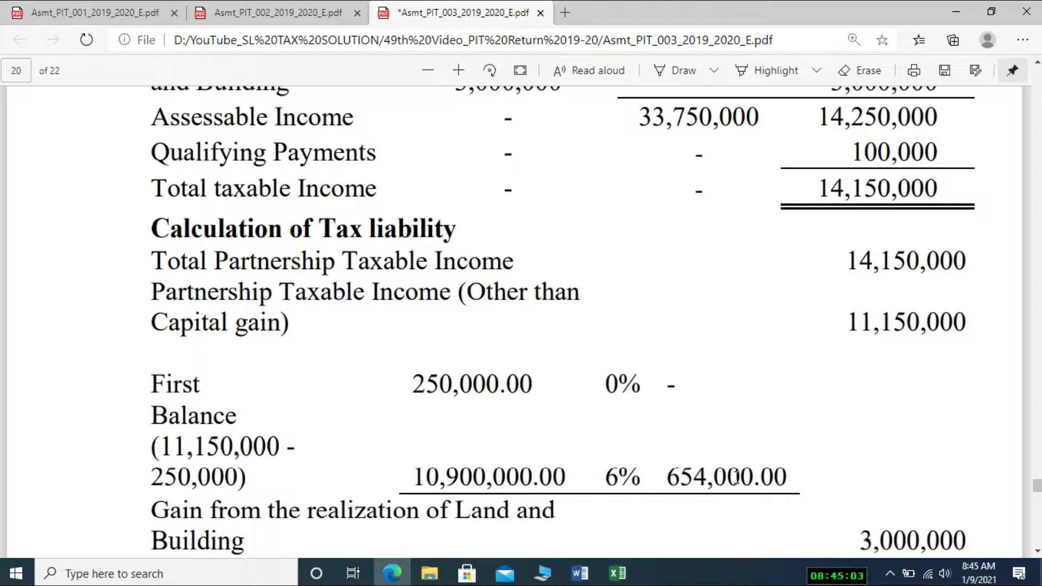
{"action": "scroll", "coordinate": [818, 330], "scroll_direction": "down", "scroll_amount": 5}
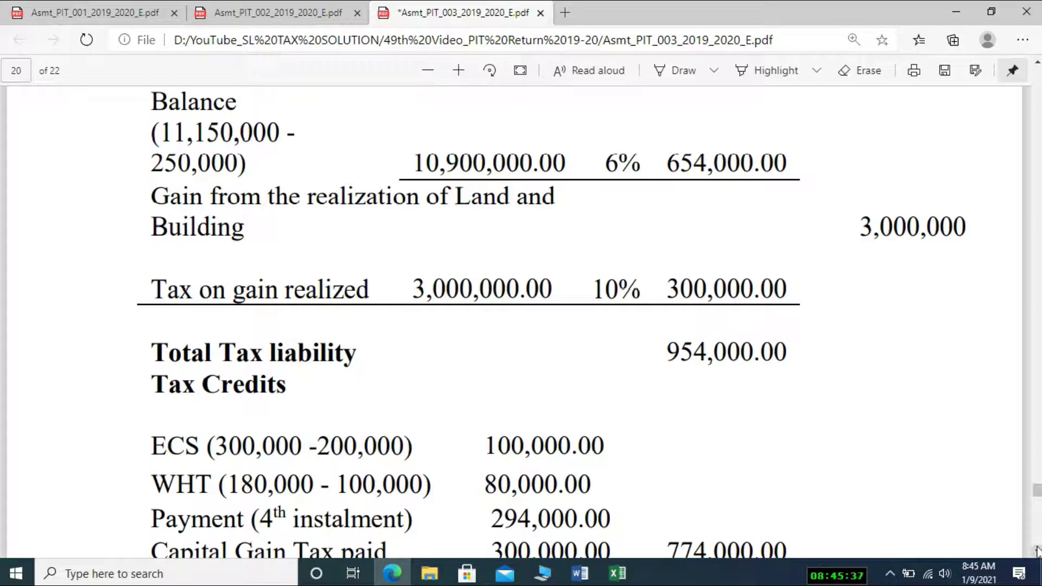
{"action": "scroll", "coordinate": [1038, 554], "scroll_direction": "down", "scroll_amount": 3}
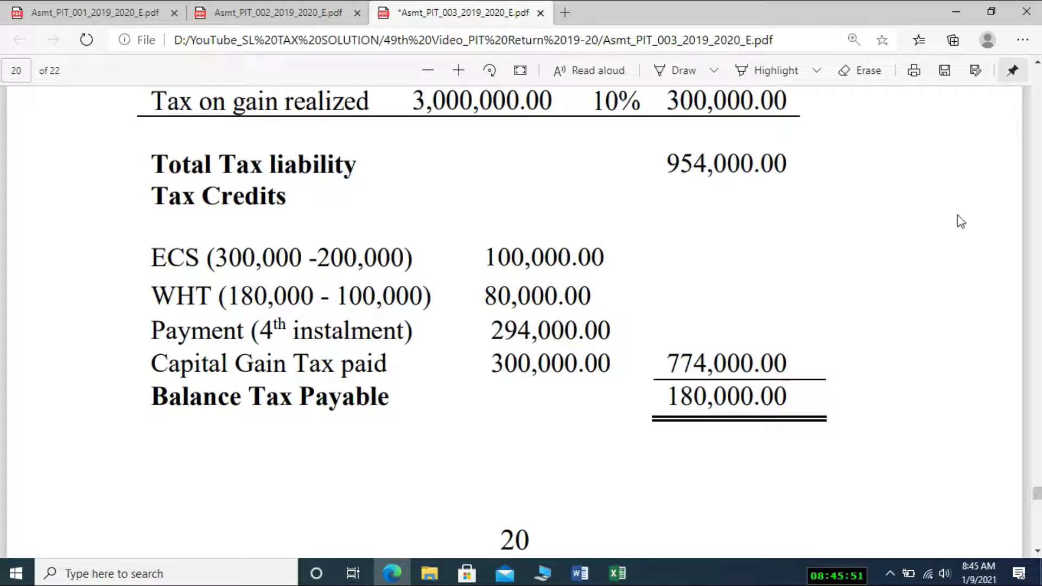
Step: Check the ESC tax credit calculation against the ESC paid and the ESC allocated to partners in Illustration 01
{"action": "left_click", "coordinate": [1037, 63]}
{"action": "left_click_drag", "start_coordinate": [1037, 63], "coordinate": [1037, 68]}
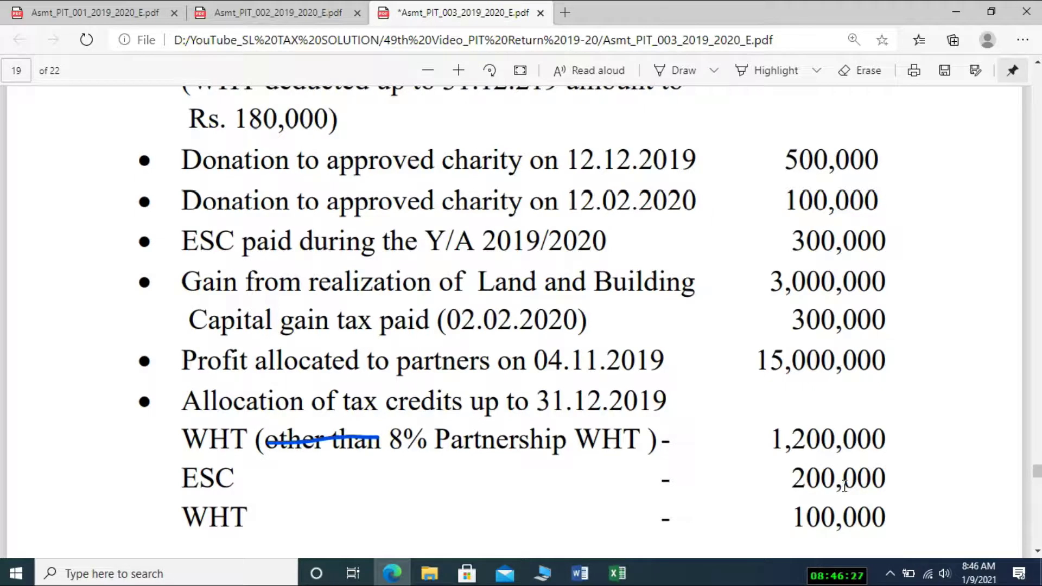
{"action": "scroll", "coordinate": [1038, 552], "scroll_direction": "down", "scroll_amount": 12}
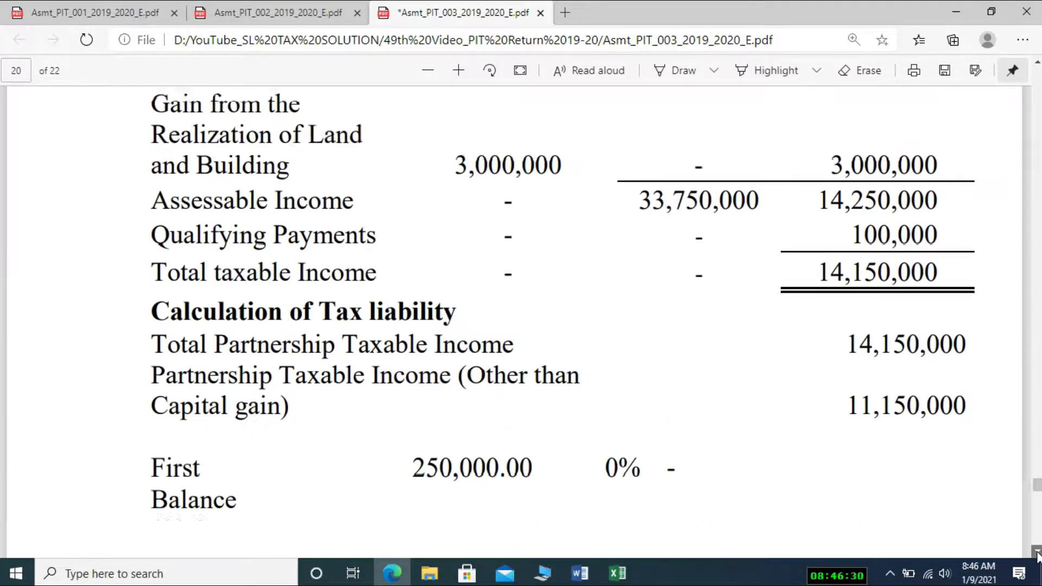
{"action": "scroll", "coordinate": [1037, 552], "scroll_direction": "down", "scroll_amount": 4}
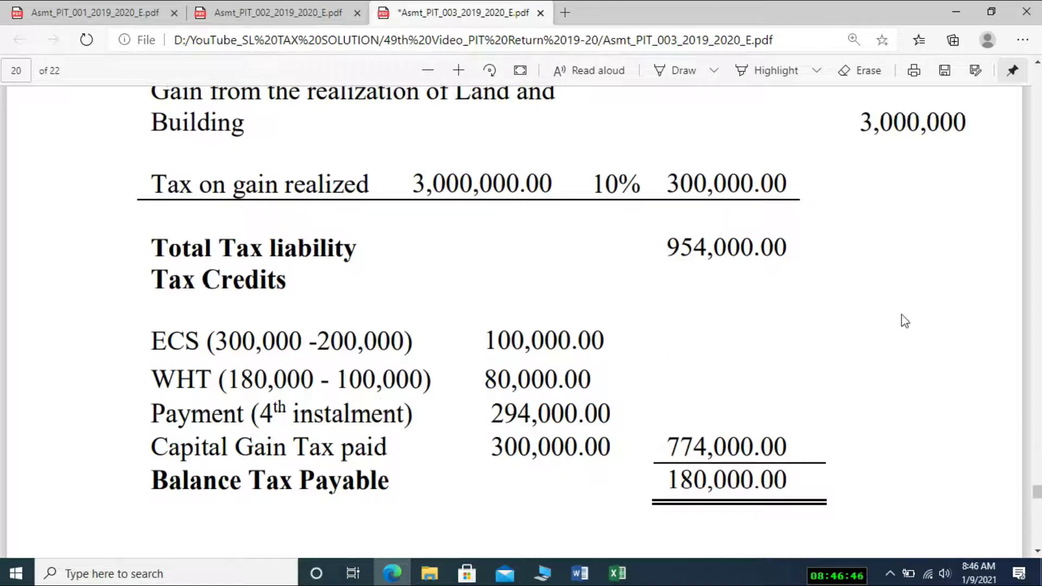
Step: Check the WHT tax credit calculation against the WHT allocated to partners and the WHT deducted on rent in Illustration 01
{"action": "left_click", "coordinate": [1038, 66]}
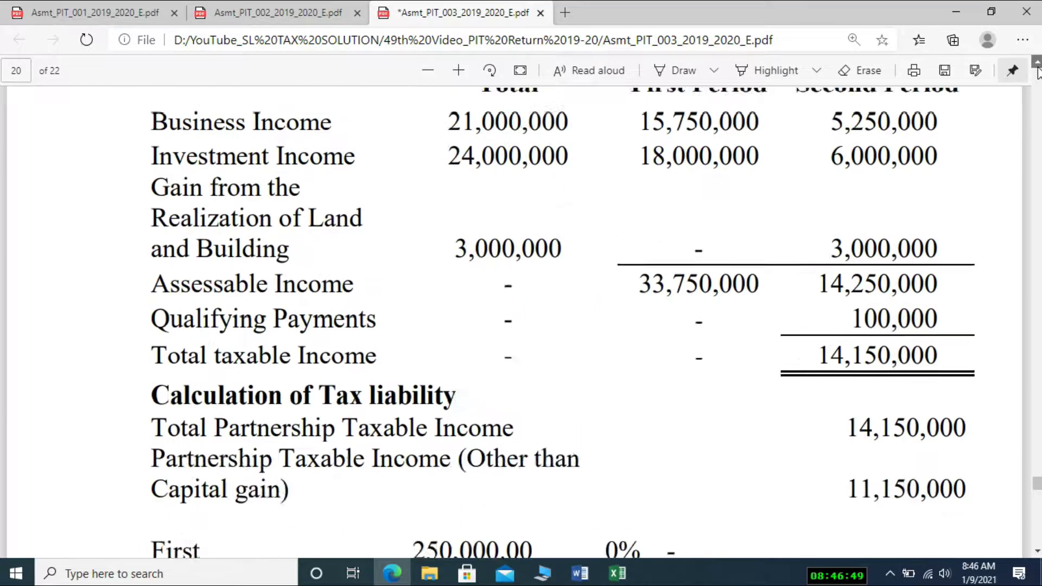
{"action": "left_click", "coordinate": [1038, 67]}
{"action": "left_click", "coordinate": [1038, 67]}
{"action": "left_click", "coordinate": [1038, 67]}
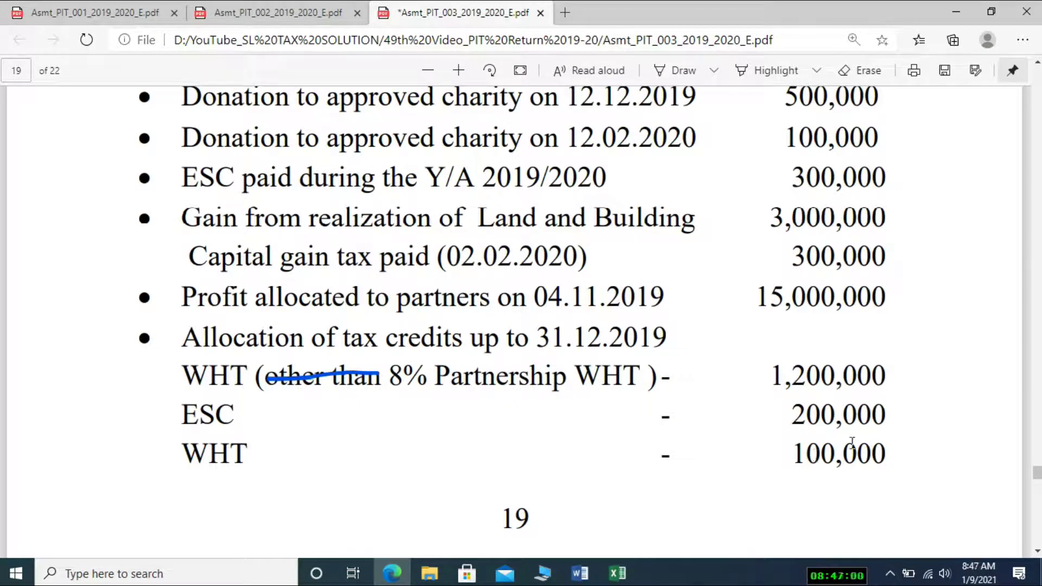
{"action": "left_click", "coordinate": [1037, 63]}
{"action": "left_click", "coordinate": [1038, 63]}
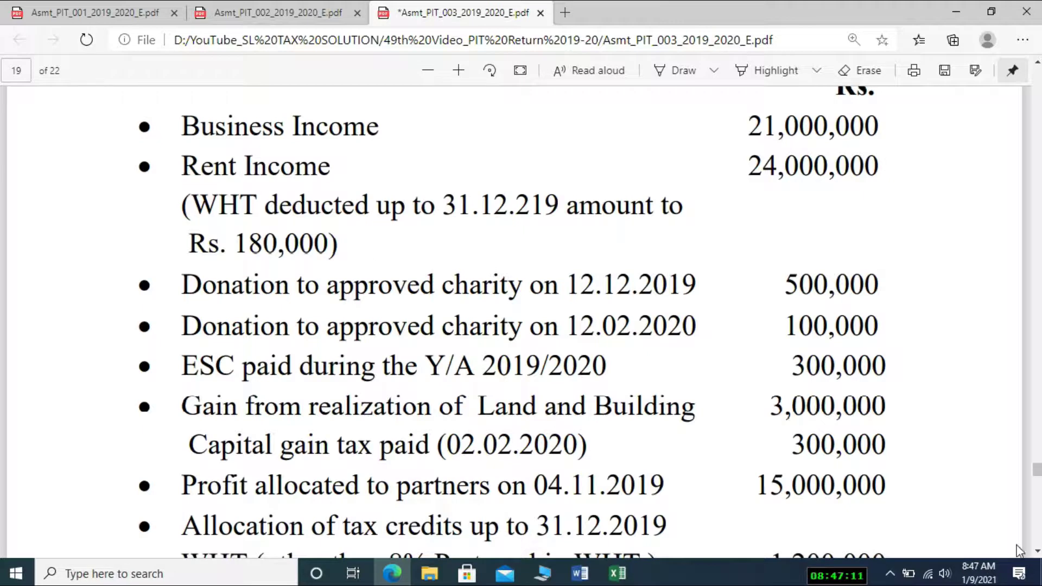
{"action": "scroll", "coordinate": [1037, 553], "scroll_direction": "down", "scroll_amount": 15}
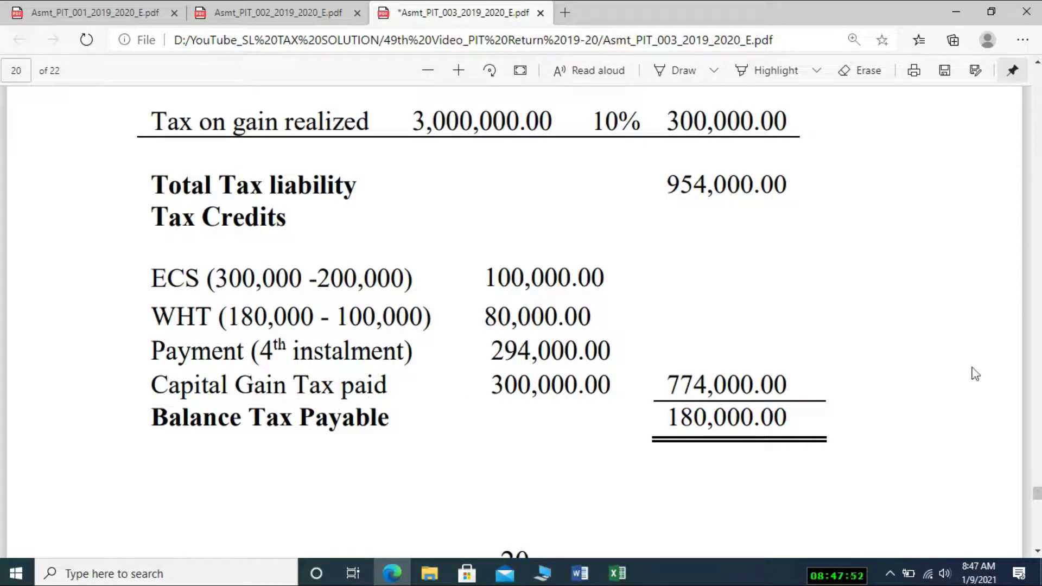
Step: Check the Capital Gain Tax paid credit against Illustration 01 and read the Balance Tax Payable line
{"action": "left_click", "coordinate": [1037, 64]}
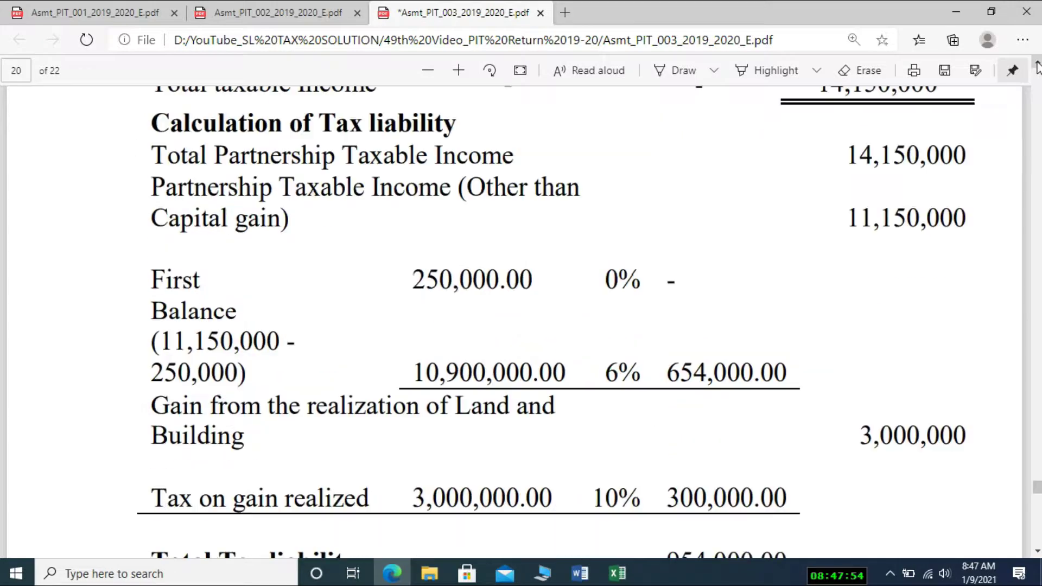
{"action": "left_click", "coordinate": [1037, 64]}
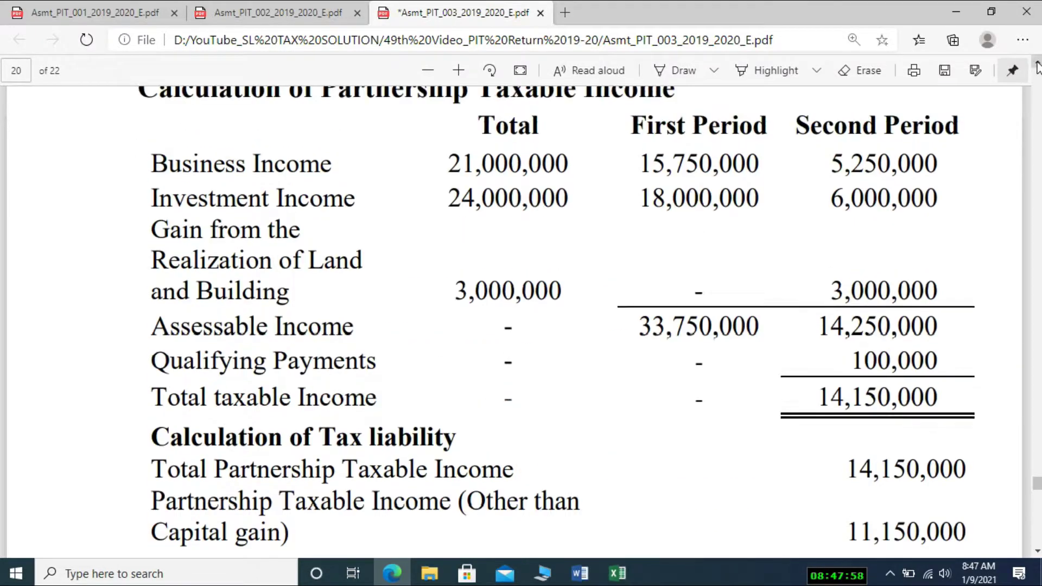
{"action": "left_click", "coordinate": [1037, 64]}
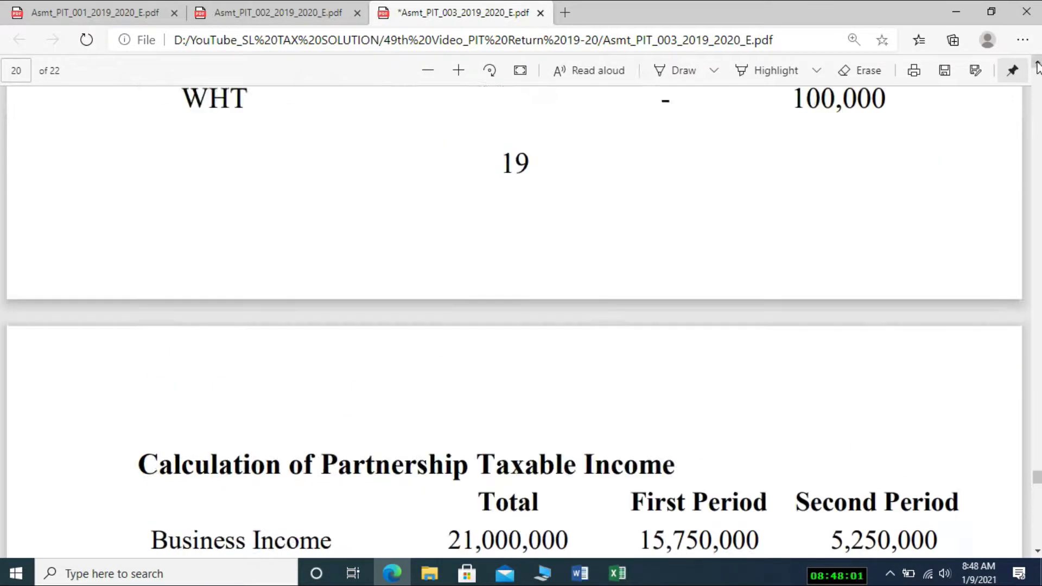
{"action": "left_click", "coordinate": [1038, 64]}
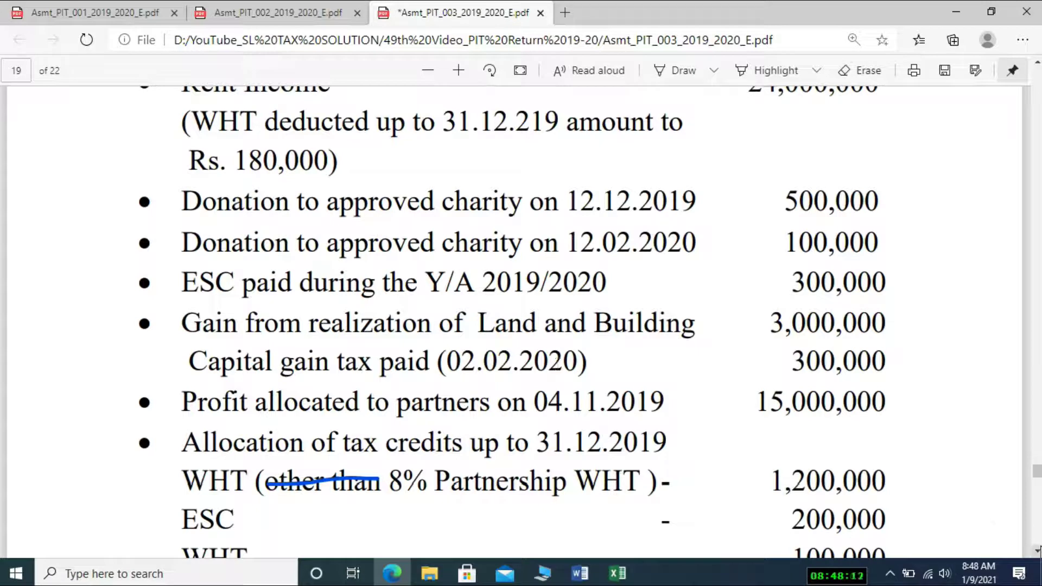
{"action": "left_click", "coordinate": [1037, 550]}
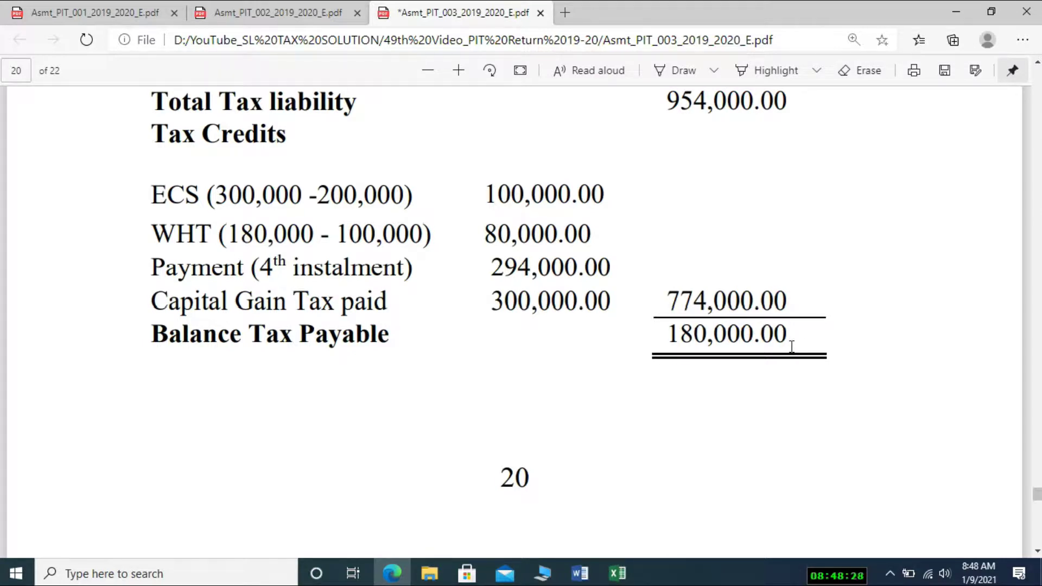
Step: Go back to the start of Illustration 01, switch to Asmt_PIT_002_2019_2020_E.pdf, and examine Schedule 1 and cages 205 to 207 of Schedule 2A
{"action": "left_click", "coordinate": [1011, 71]}
{"action": "left_click", "coordinate": [1037, 64]}
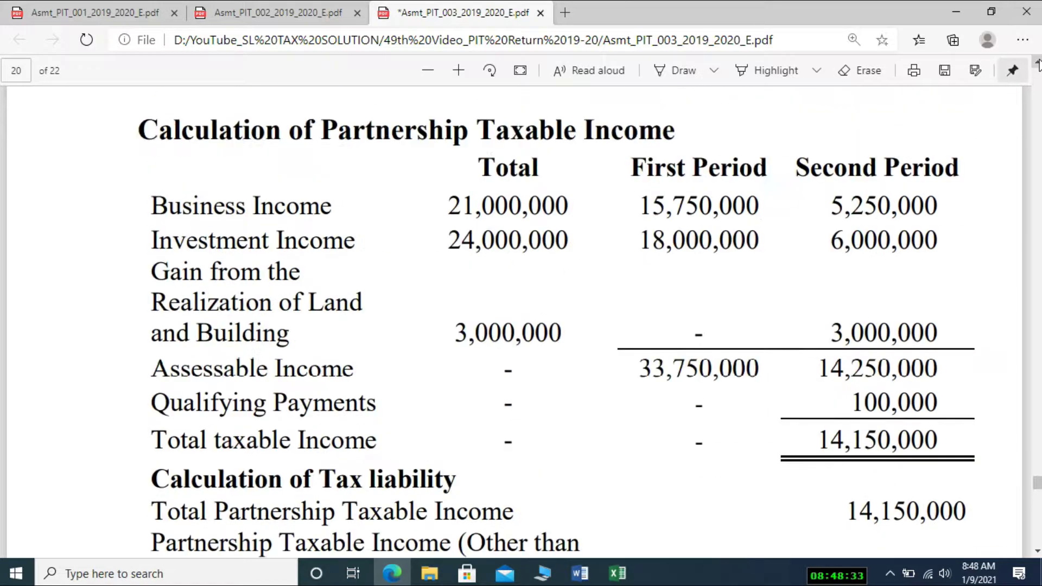
{"action": "scroll", "coordinate": [1037, 64], "scroll_direction": "up", "scroll_amount": 10}
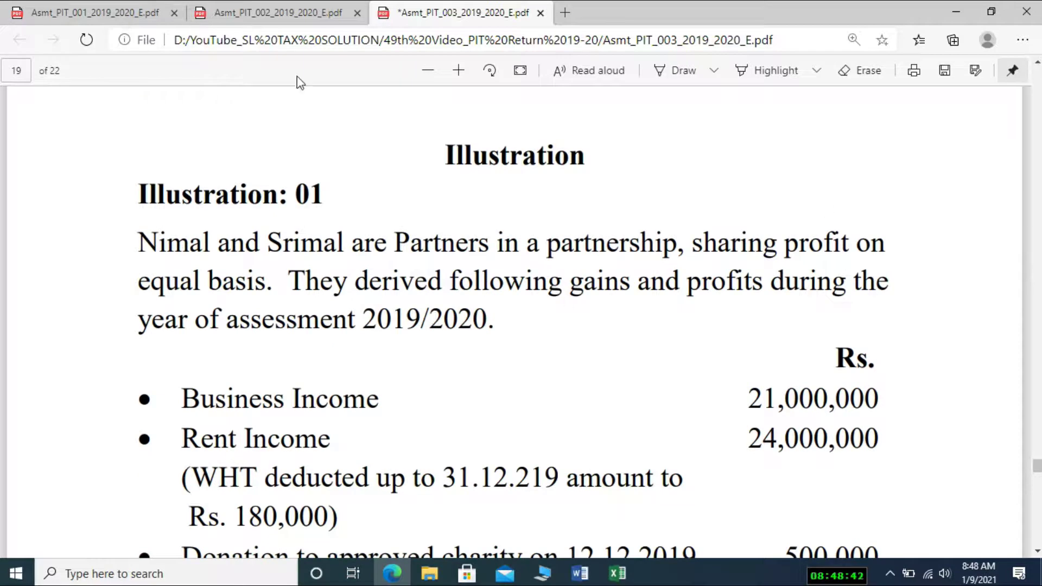
{"action": "left_click", "coordinate": [286, 15]}
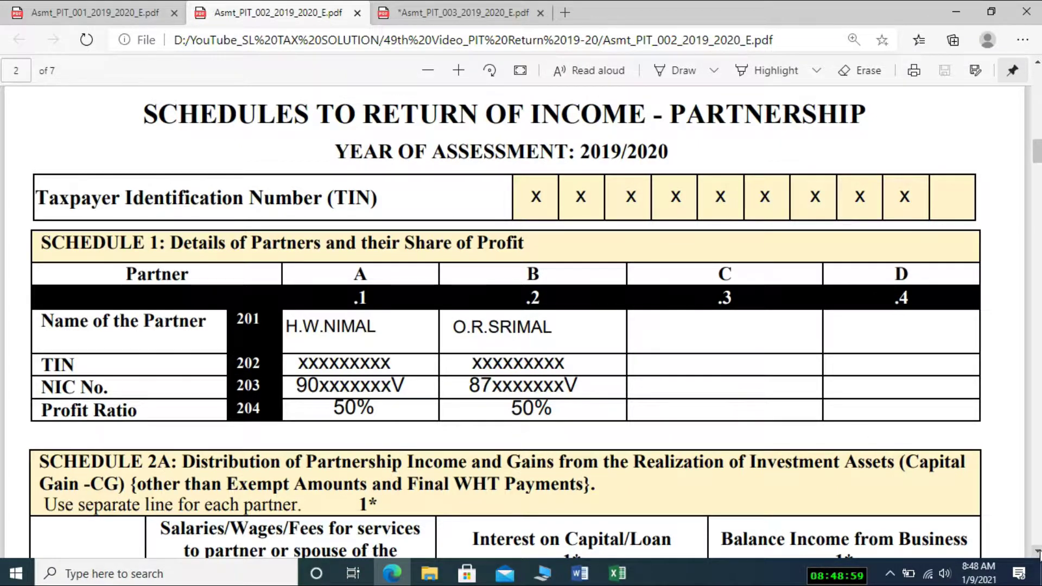
{"action": "left_click", "coordinate": [1037, 552]}
{"action": "left_click", "coordinate": [1037, 552]}
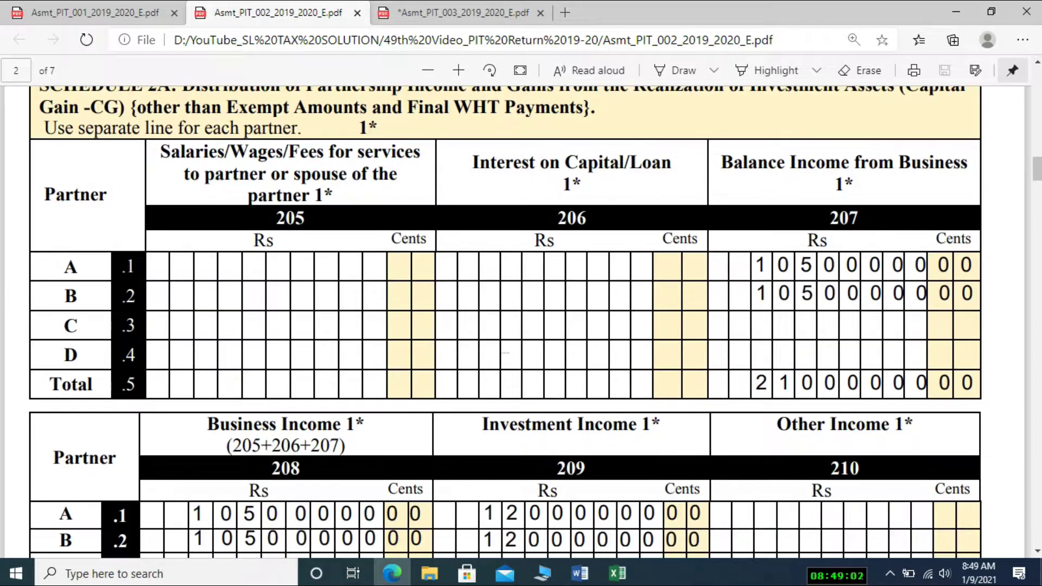
{"action": "left_click", "coordinate": [1037, 61]}
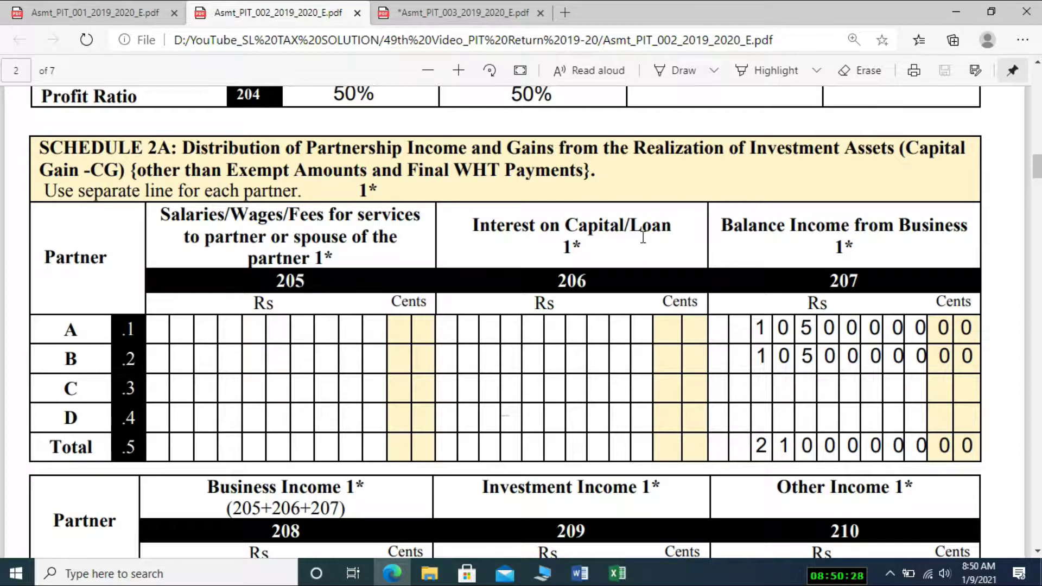
Step: Compare the business and investment income totals in the guide's Calculation of Partnership Taxable Income with cages 207 to 209 of Schedule 2A
{"action": "left_click", "coordinate": [472, 13]}
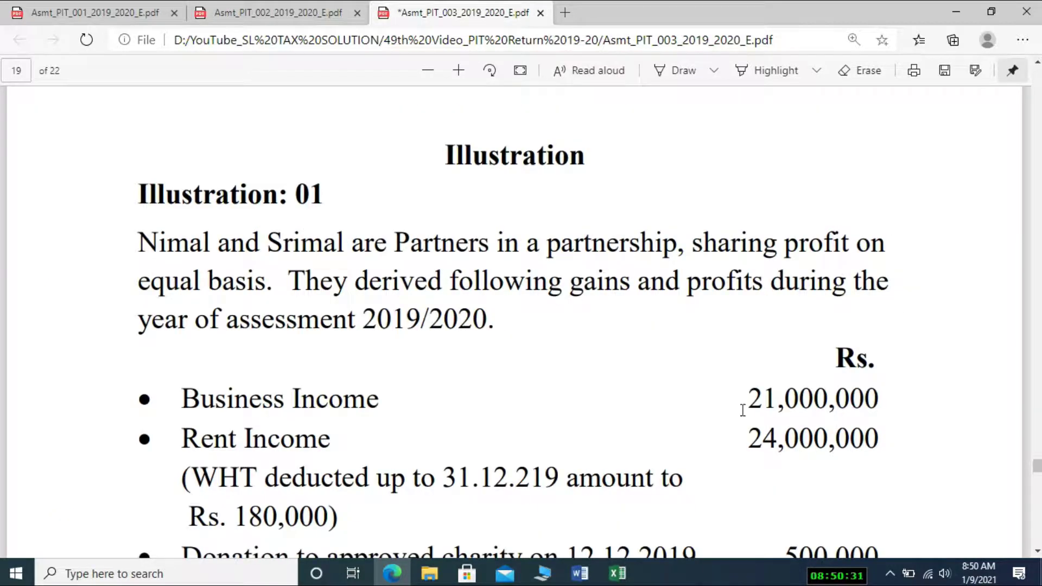
{"action": "left_click", "coordinate": [1038, 551]}
{"action": "scroll", "coordinate": [1038, 552], "scroll_direction": "down", "scroll_amount": 6}
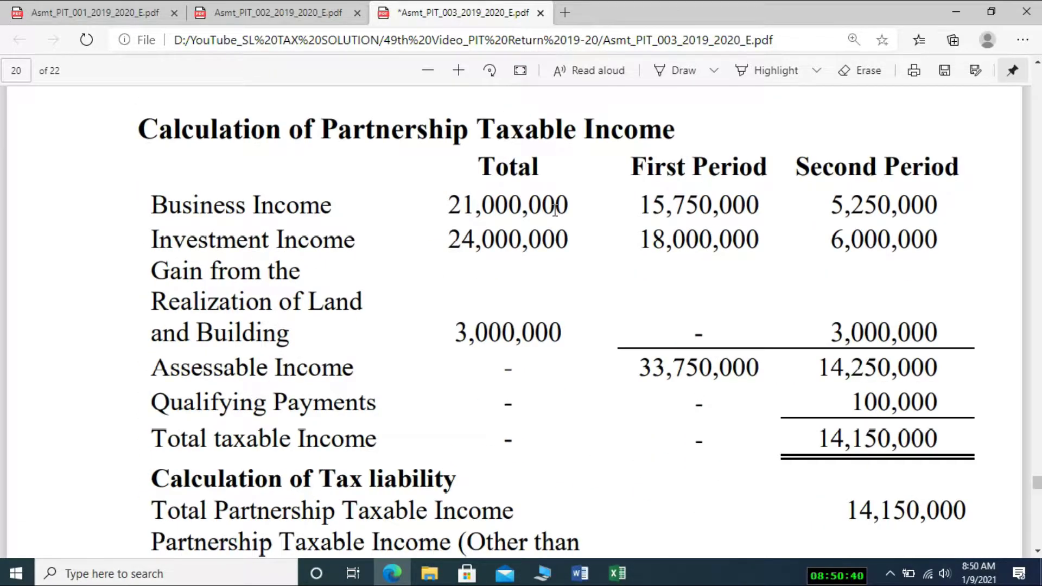
{"action": "left_click", "coordinate": [290, 15]}
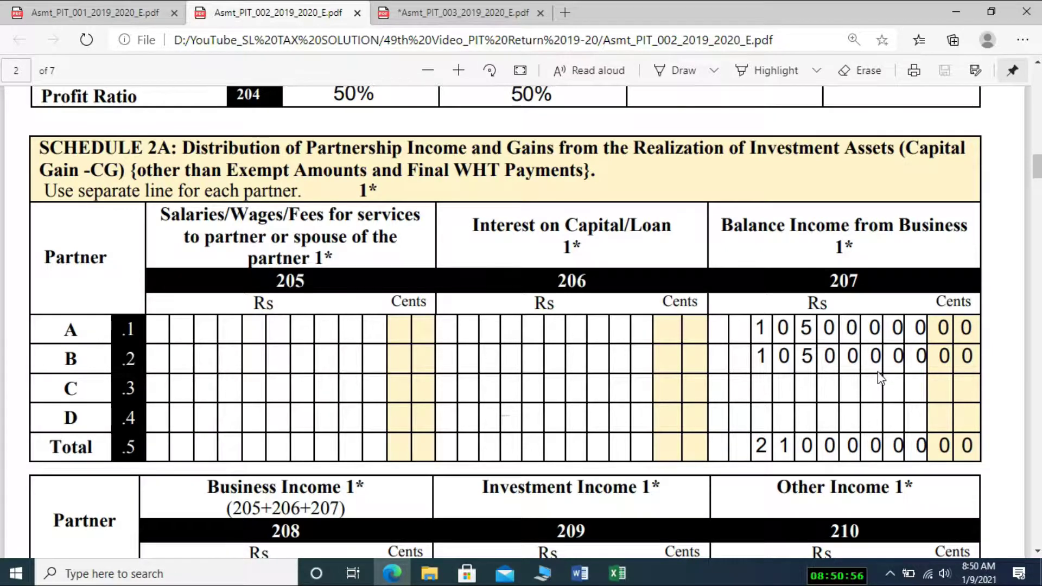
{"action": "left_click", "coordinate": [1037, 552]}
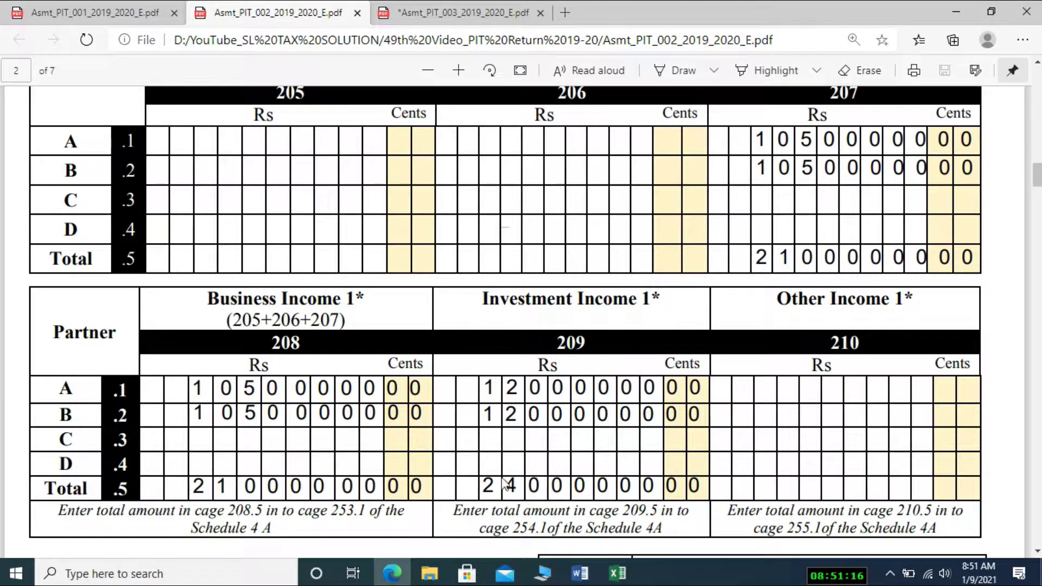
{"action": "left_click", "coordinate": [450, 10]}
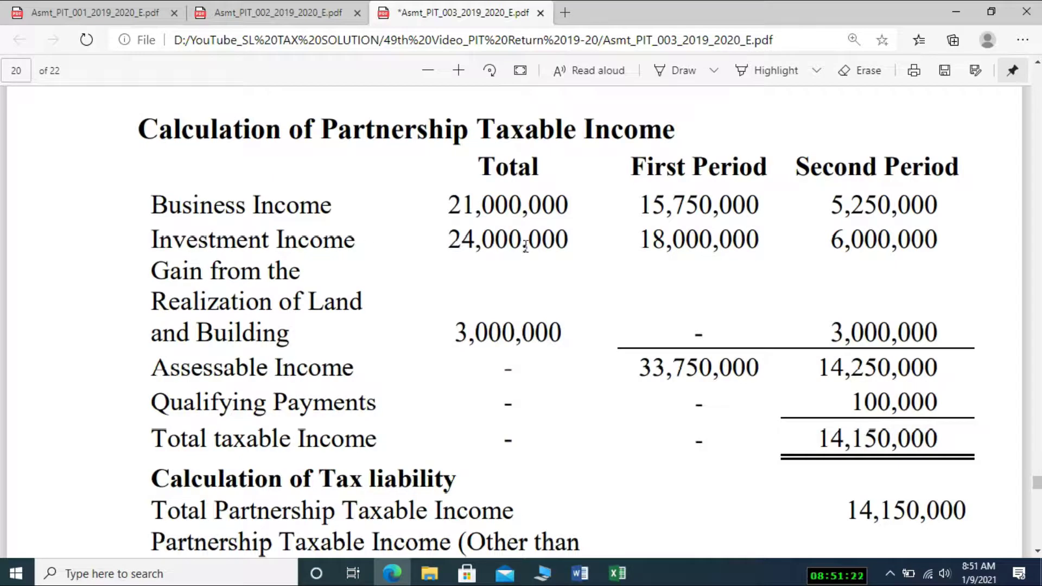
{"action": "left_click", "coordinate": [302, 9]}
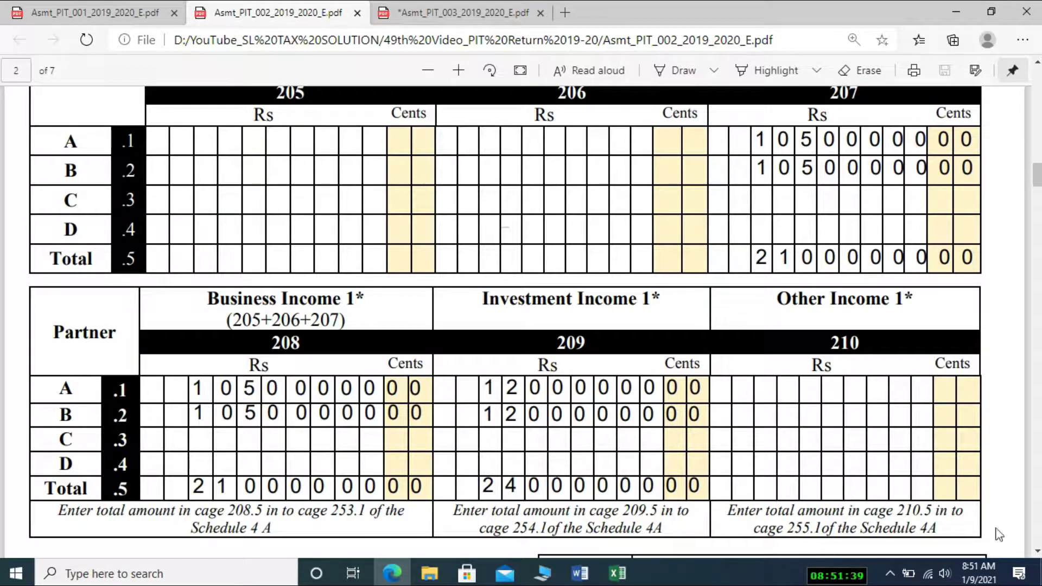
Step: Examine cages 210 to 212 of Schedule 2A, comparing the investment asset gains in cage 212 with the guide's calculation
{"action": "scroll", "coordinate": [1037, 553], "scroll_direction": "down", "scroll_amount": 5}
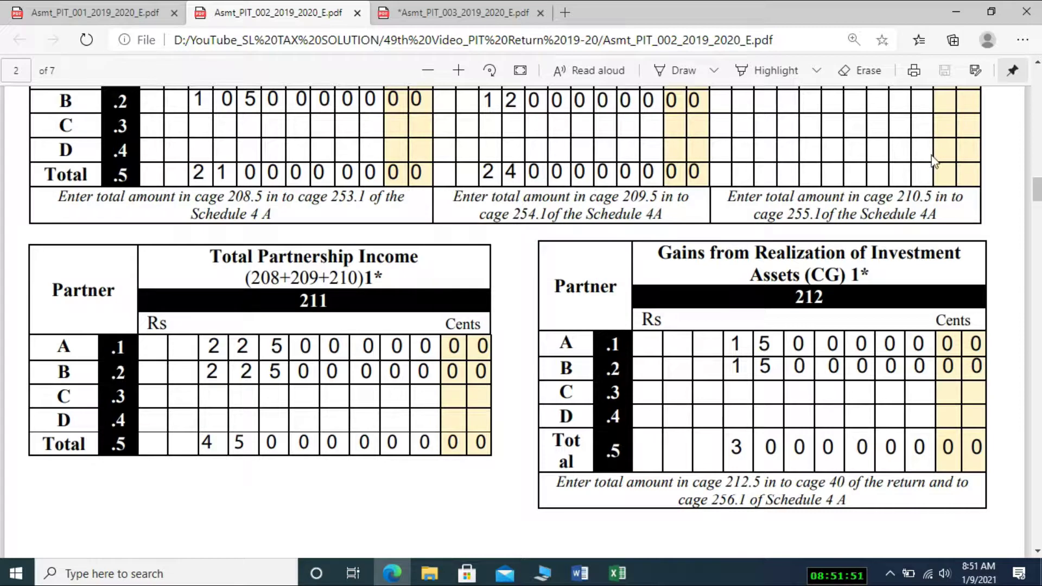
{"action": "left_click", "coordinate": [1037, 63]}
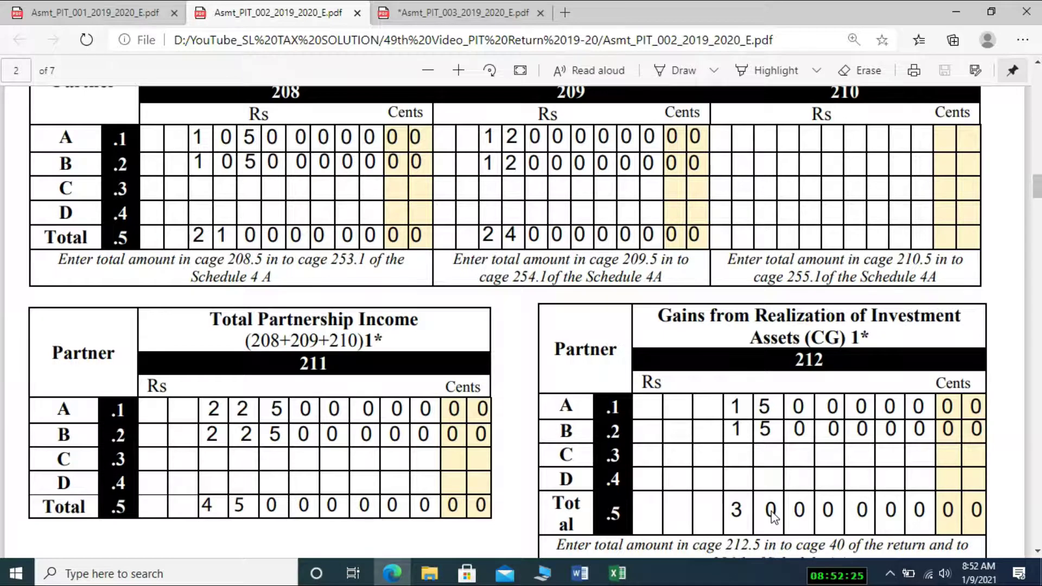
{"action": "left_click", "coordinate": [444, 15]}
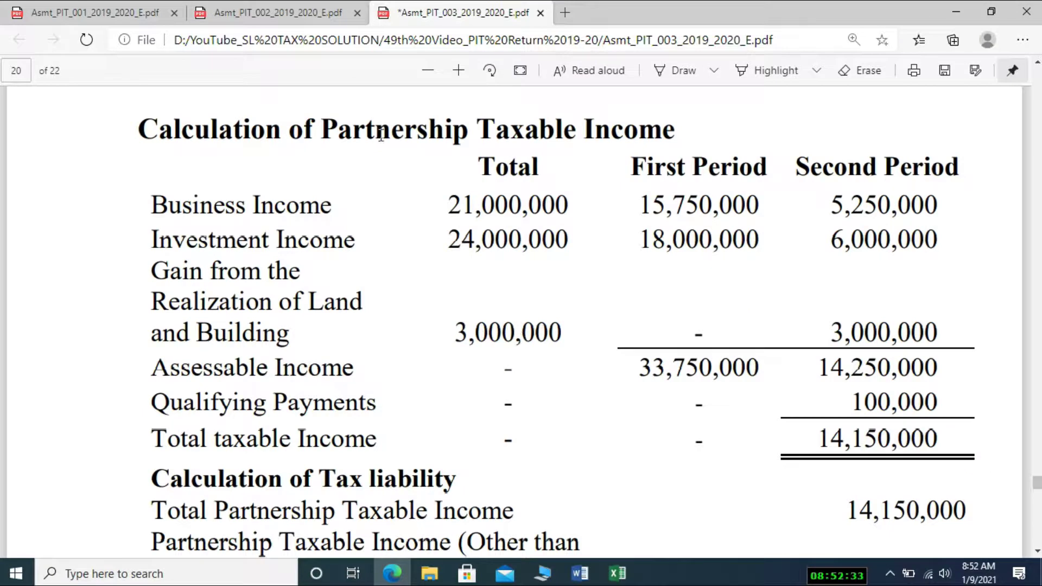
{"action": "left_click", "coordinate": [271, 16]}
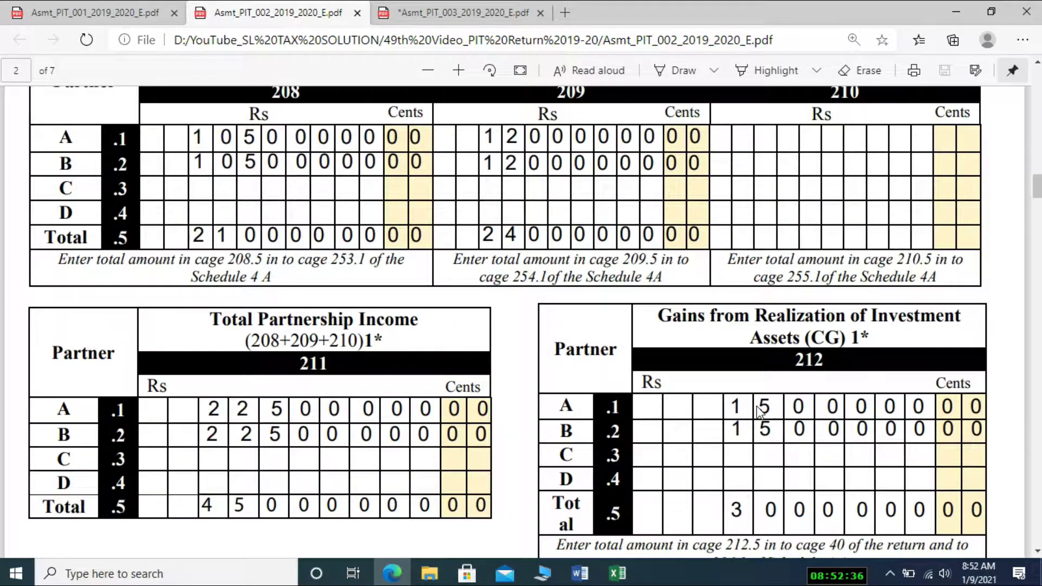
{"action": "left_click", "coordinate": [1036, 552]}
{"action": "left_click", "coordinate": [1036, 551]}
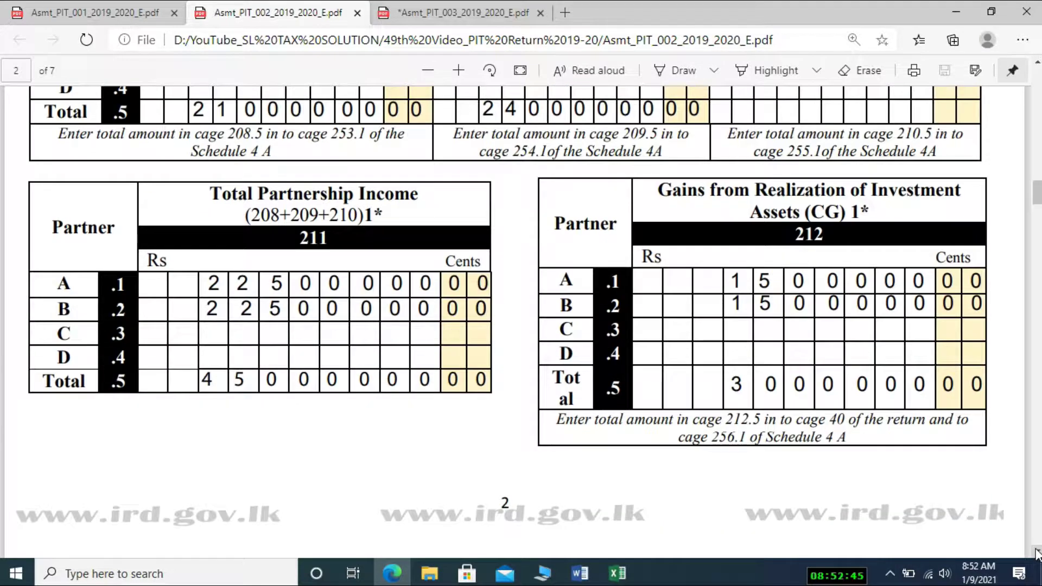
Step: Look over Schedule 2B, return to cage 212 of Schedule 2A, and check its total against cage 40 in Asmt_PIT_001_2019_2020_E.pdf
{"action": "scroll", "coordinate": [557, 283], "scroll_direction": "down", "scroll_amount": 8}
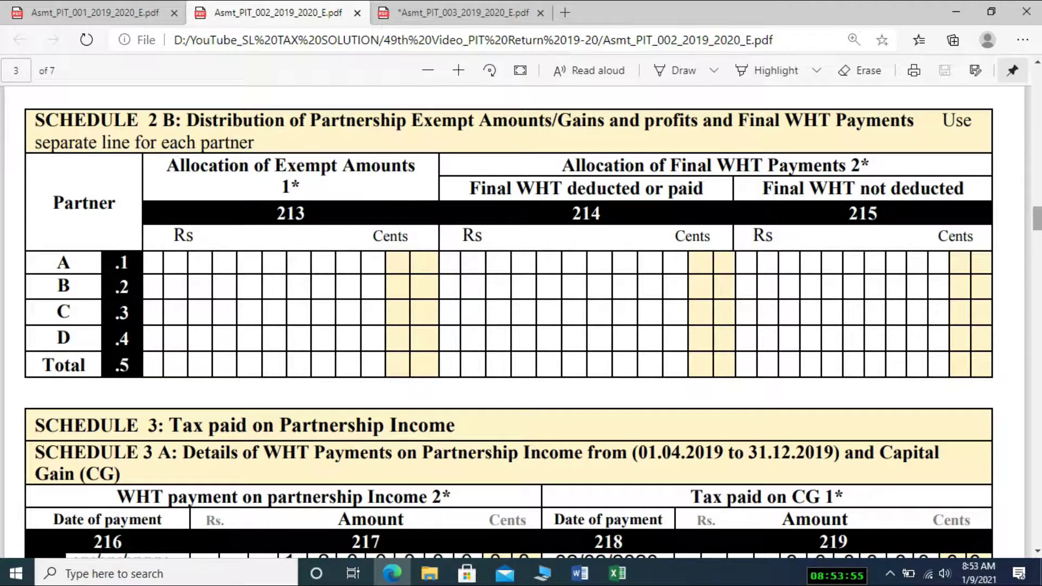
{"action": "left_click", "coordinate": [1038, 224]}
{"action": "left_click_drag", "start_coordinate": [1038, 223], "coordinate": [1038, 198]}
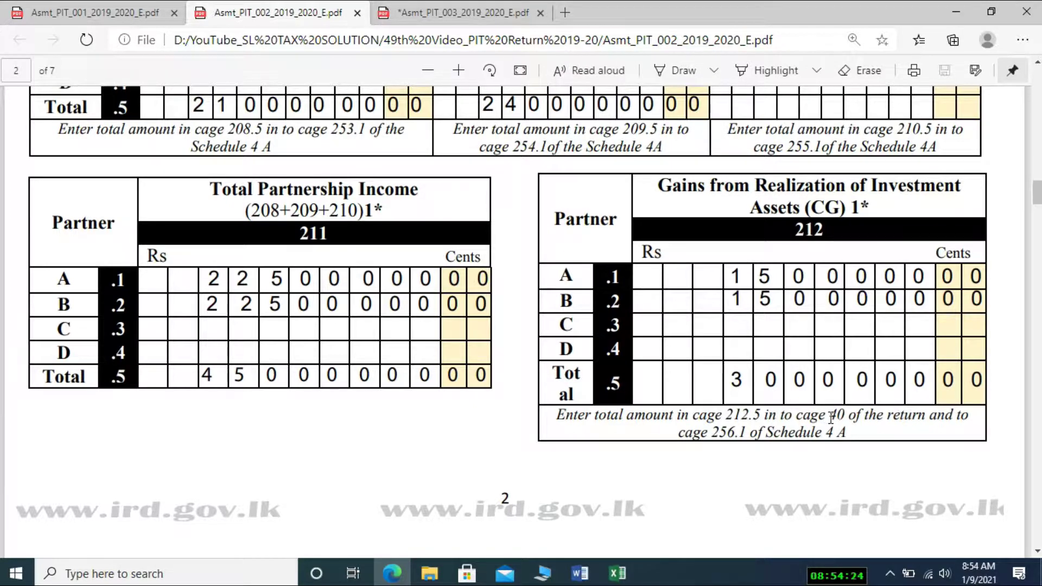
{"action": "left_click", "coordinate": [98, 11]}
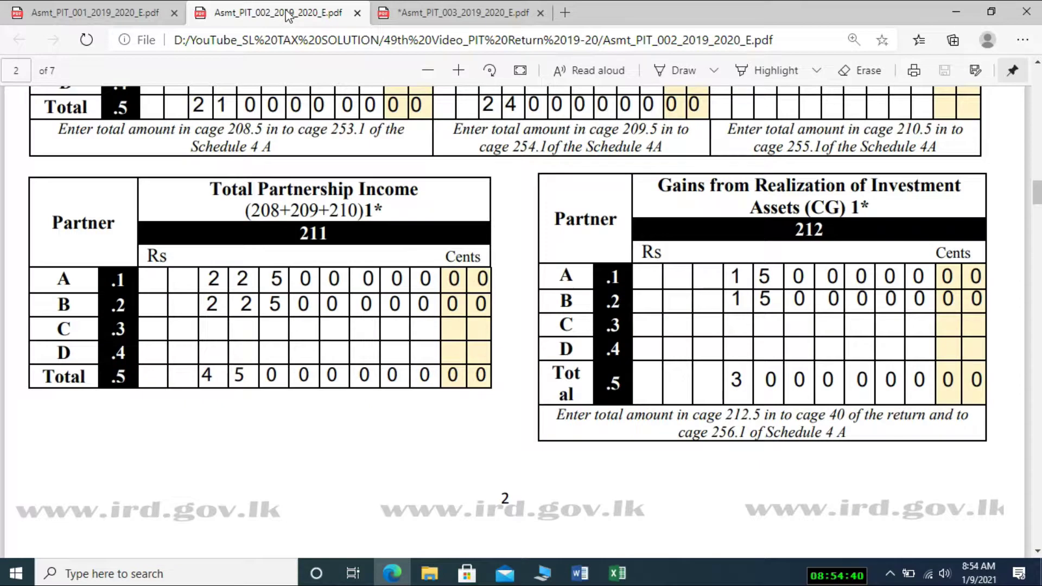
Step: Trace the cage 212.5 total to cage 256 of Schedule 4A and compare it with the guide's land and building gain
{"action": "scroll", "coordinate": [616, 285], "scroll_direction": "up", "scroll_amount": 1}
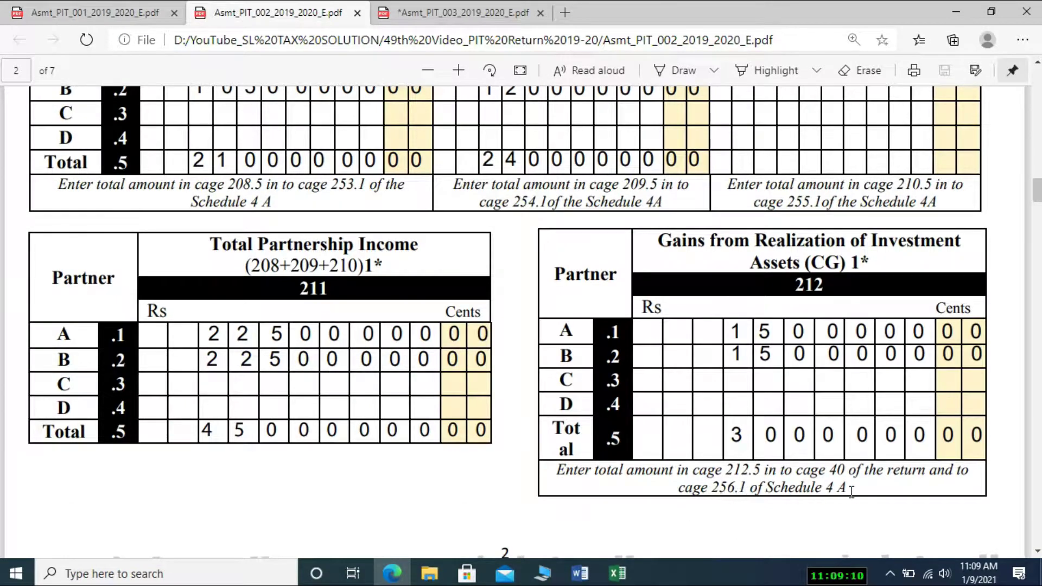
{"action": "left_click", "coordinate": [1037, 553]}
{"action": "left_click_drag", "start_coordinate": [1038, 553], "coordinate": [1038, 553]}
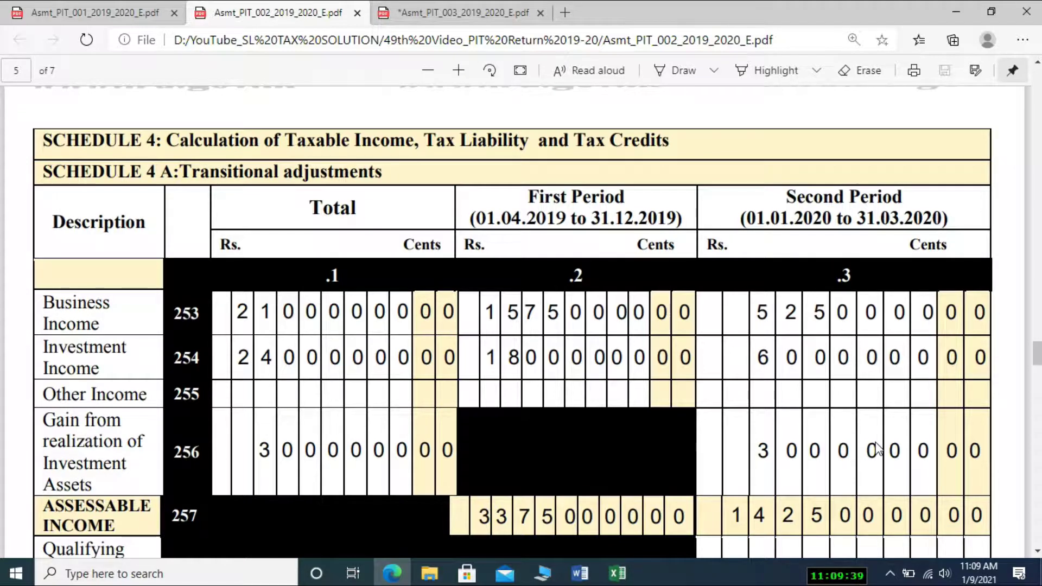
{"action": "left_click", "coordinate": [461, 13]}
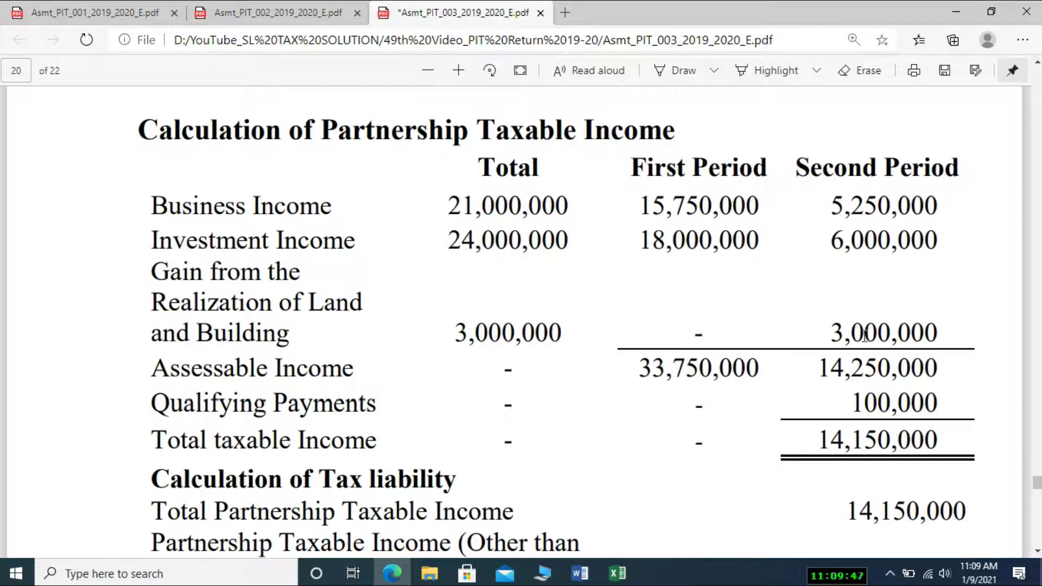
{"action": "left_click", "coordinate": [278, 12]}
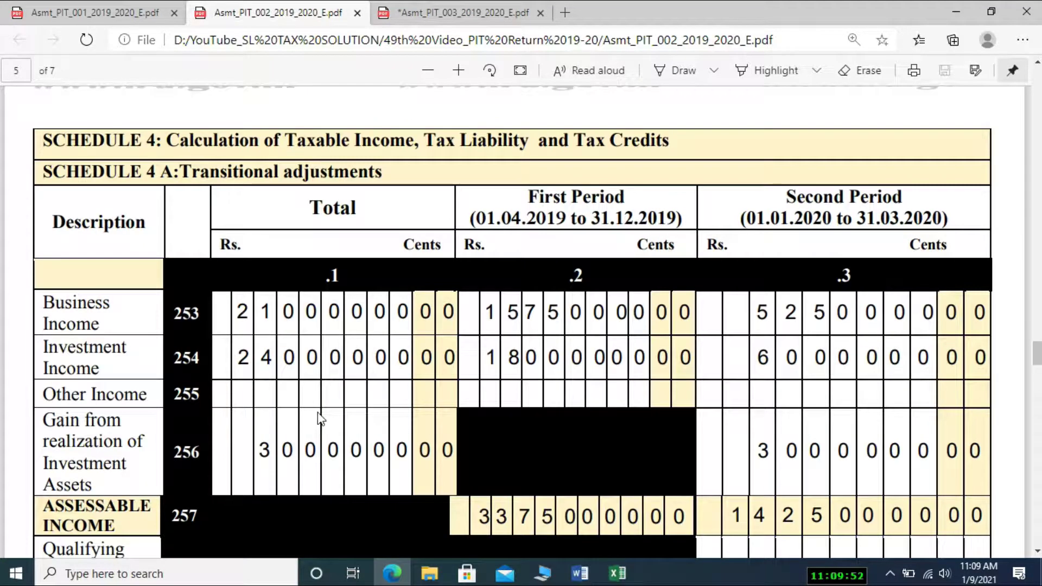
Step: Examine cages 216 and 217 of Schedule 3A, comparing the WHT payment with the 8% Partnership WHT in Illustration 01
{"action": "left_click", "coordinate": [1037, 64]}
{"action": "scroll", "coordinate": [1037, 63], "scroll_direction": "up", "scroll_amount": 10}
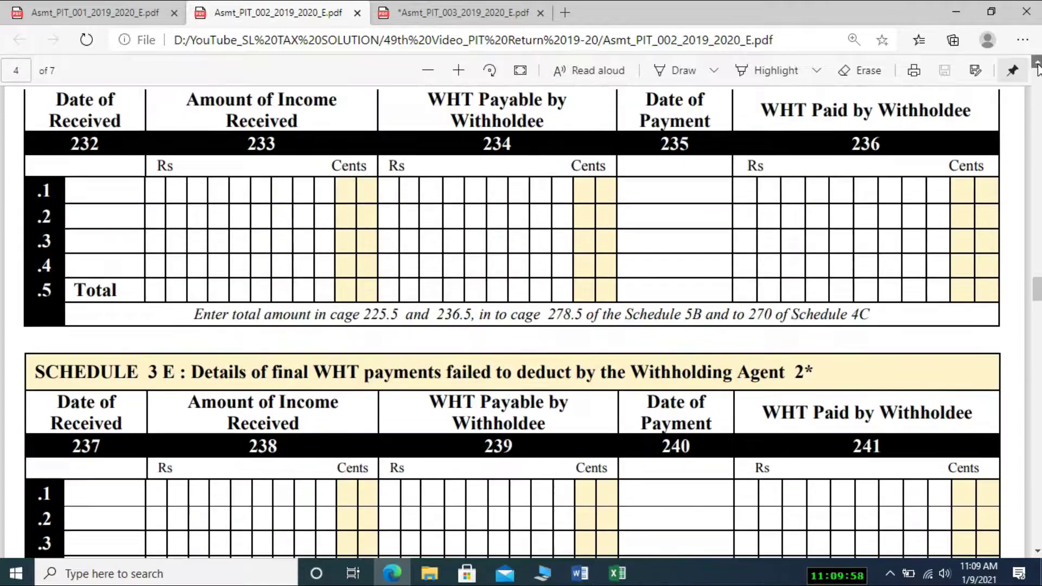
{"action": "scroll", "coordinate": [1037, 63], "scroll_direction": "up", "scroll_amount": 10}
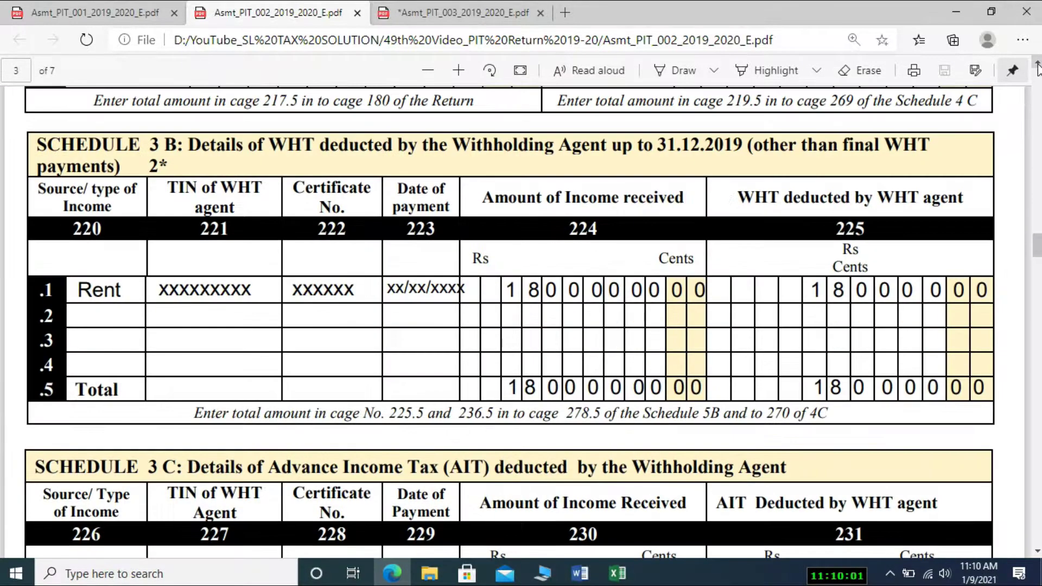
{"action": "scroll", "coordinate": [1038, 64], "scroll_direction": "up", "scroll_amount": 2}
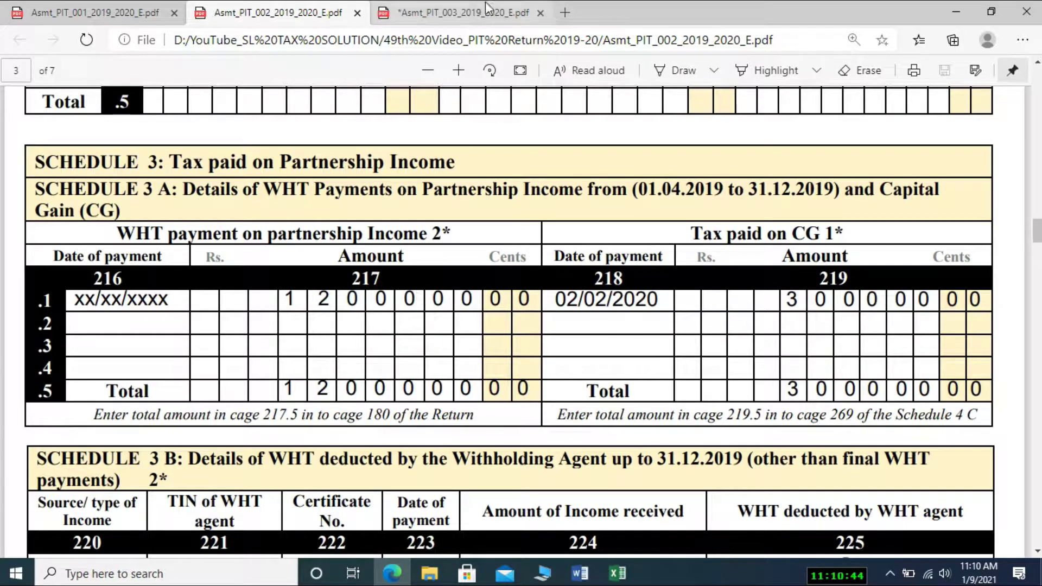
{"action": "left_click", "coordinate": [513, 8]}
{"action": "scroll", "coordinate": [1037, 63], "scroll_direction": "up", "scroll_amount": 5}
{"action": "scroll", "coordinate": [1038, 64], "scroll_direction": "up", "scroll_amount": 3}
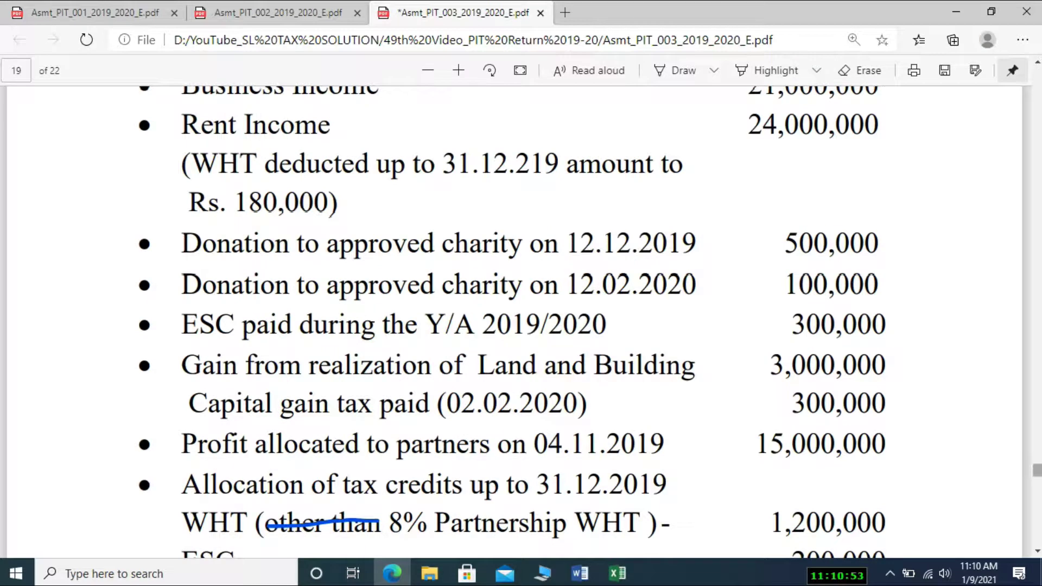
{"action": "scroll", "coordinate": [1033, 549], "scroll_direction": "down", "scroll_amount": 2}
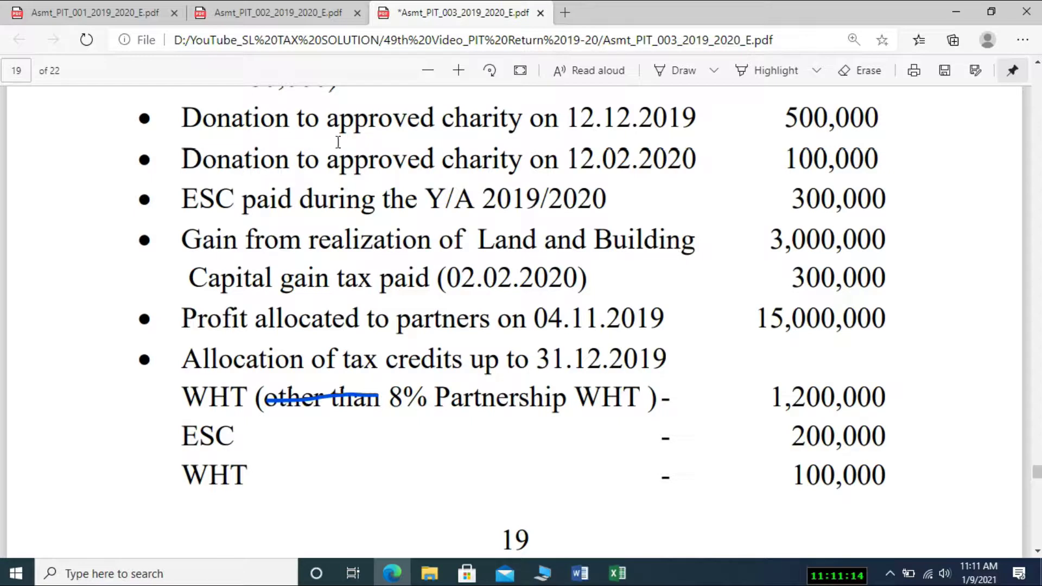
{"action": "left_click", "coordinate": [279, 17]}
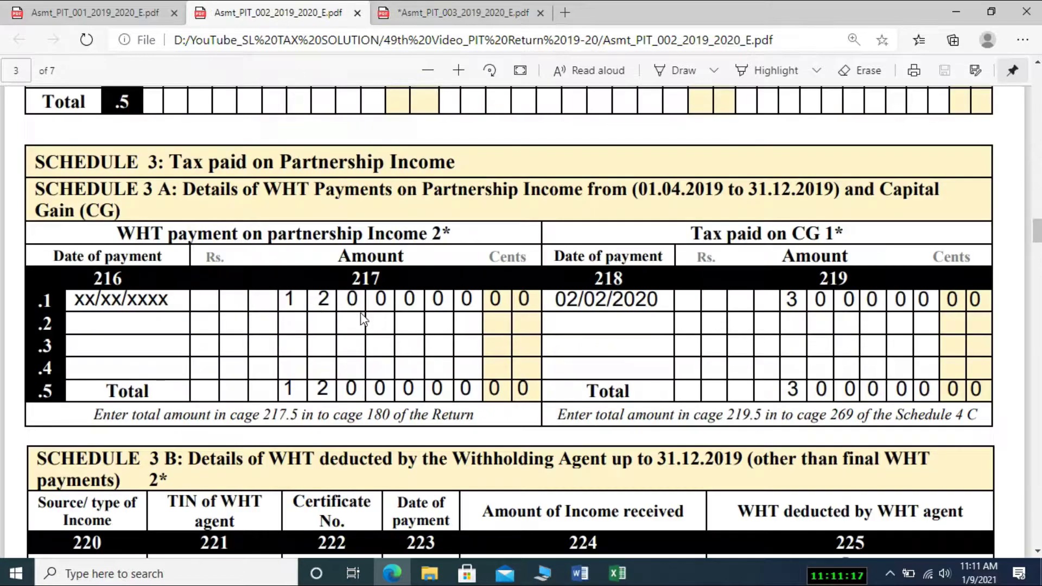
Step: Compare the payment date and amount in cages 218 and 219 of Schedule 3A with the capital gain tax in Illustration 01
{"action": "left_click", "coordinate": [432, 14]}
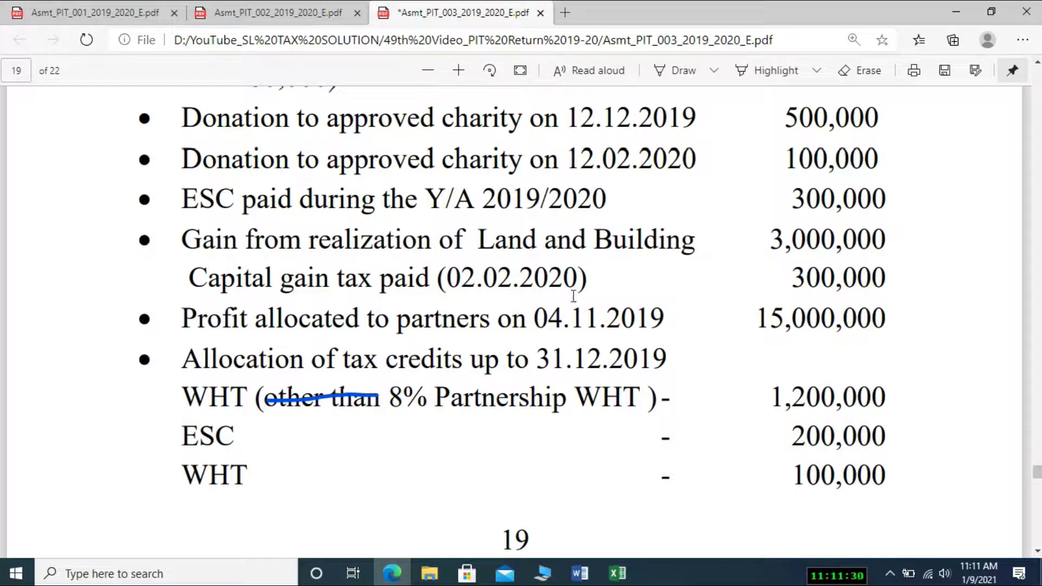
{"action": "left_click", "coordinate": [298, 16]}
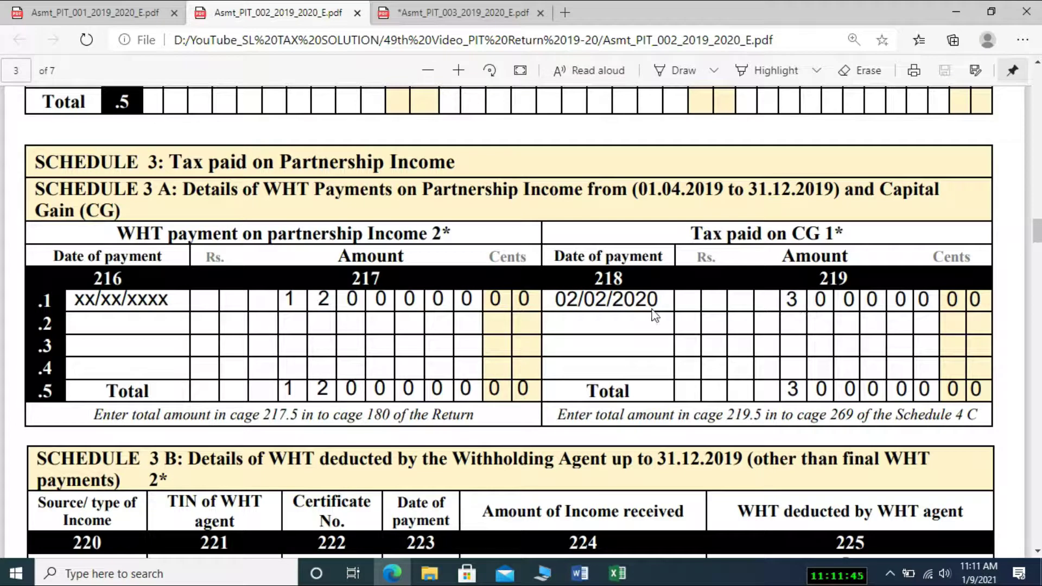
{"action": "left_click", "coordinate": [464, 13]}
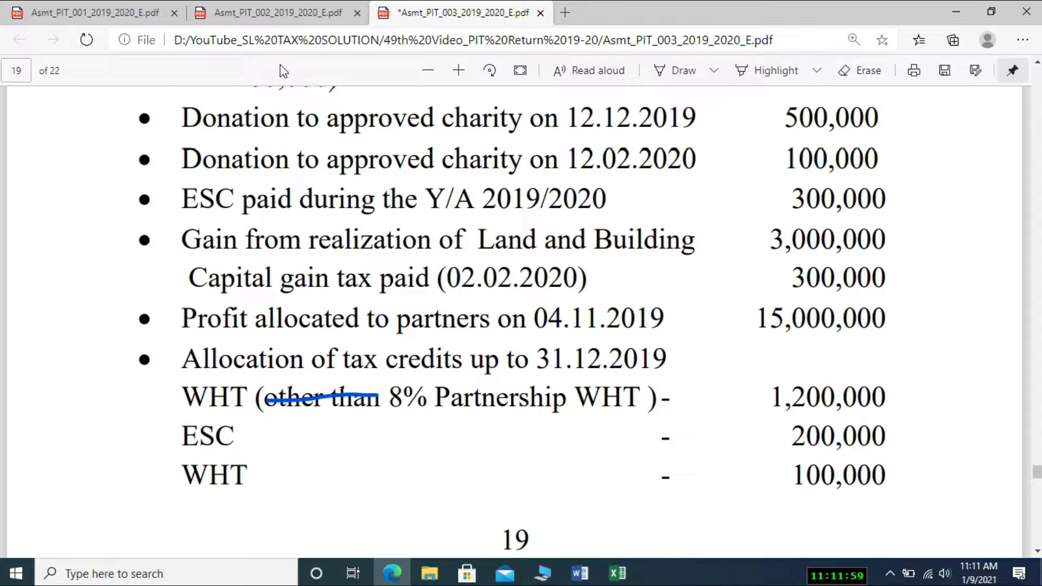
{"action": "left_click", "coordinate": [279, 14]}
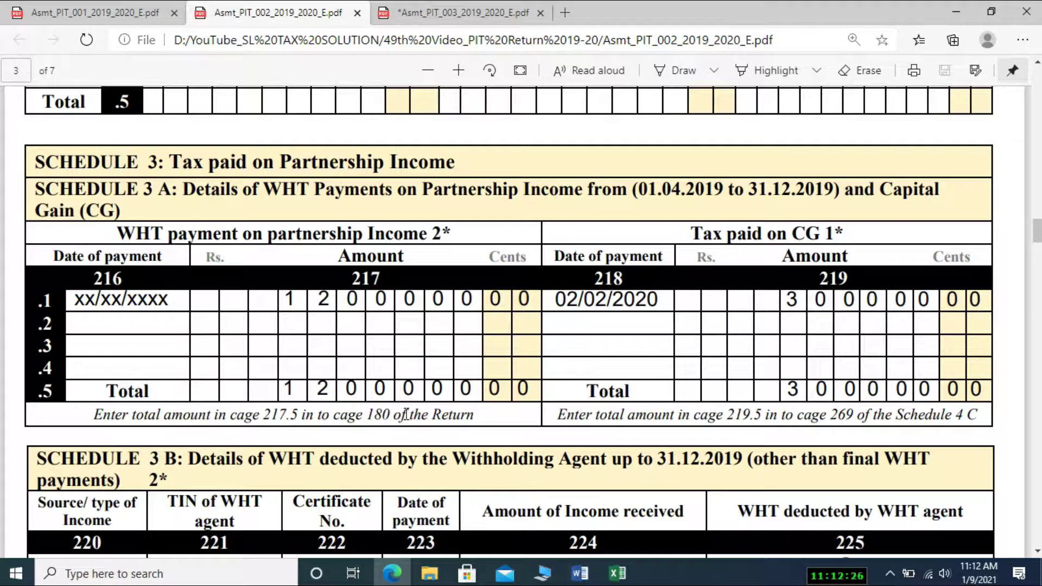
Step: Check the cage 217.5 total against the WHT Paid line, cage 180, in Part E of Asmt_PIT_001_2019_2020_E.pdf
{"action": "left_click", "coordinate": [128, 11]}
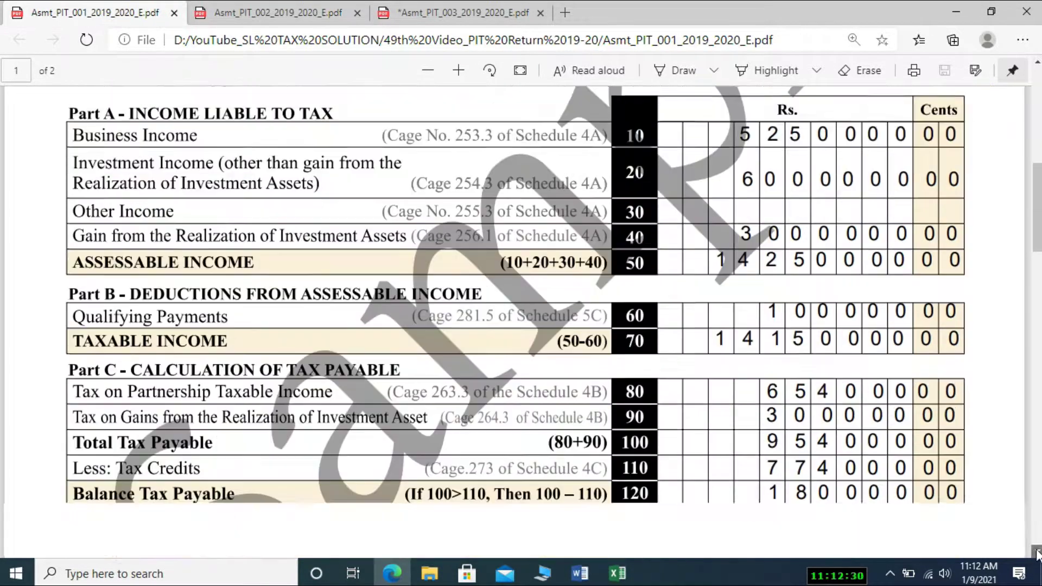
{"action": "left_click", "coordinate": [1037, 551]}
{"action": "left_click", "coordinate": [1037, 551]}
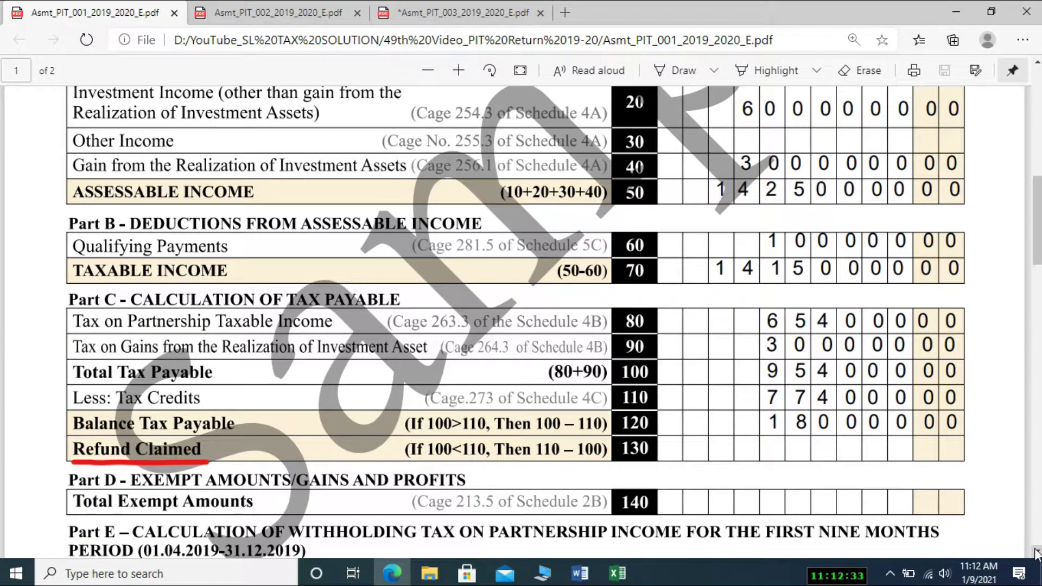
{"action": "left_click", "coordinate": [1037, 551]}
{"action": "left_click", "coordinate": [1037, 551]}
{"action": "left_click", "coordinate": [1037, 551]}
{"action": "left_click", "coordinate": [1037, 551]}
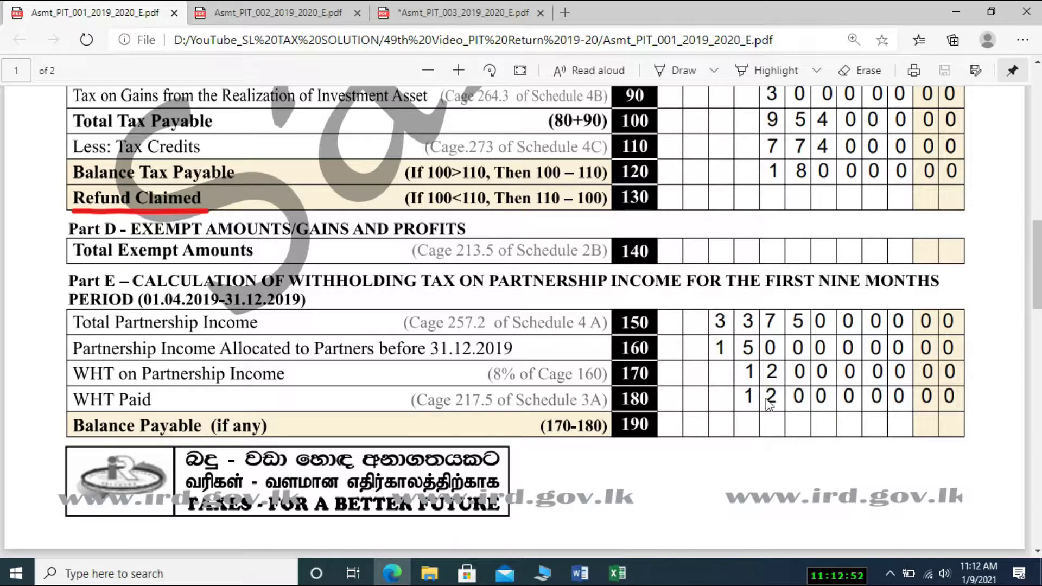
Step: Trace the cage 219.5 total to cage 269 of Schedule 4C and compare it with Capital Gain Tax paid in the guide
{"action": "left_click", "coordinate": [292, 12]}
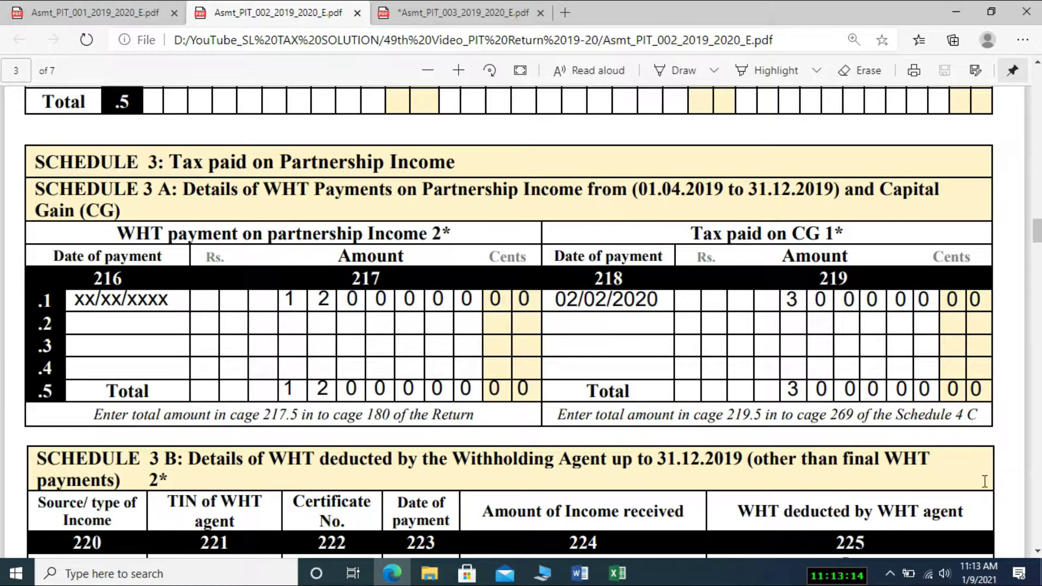
{"action": "left_click", "coordinate": [1038, 551]}
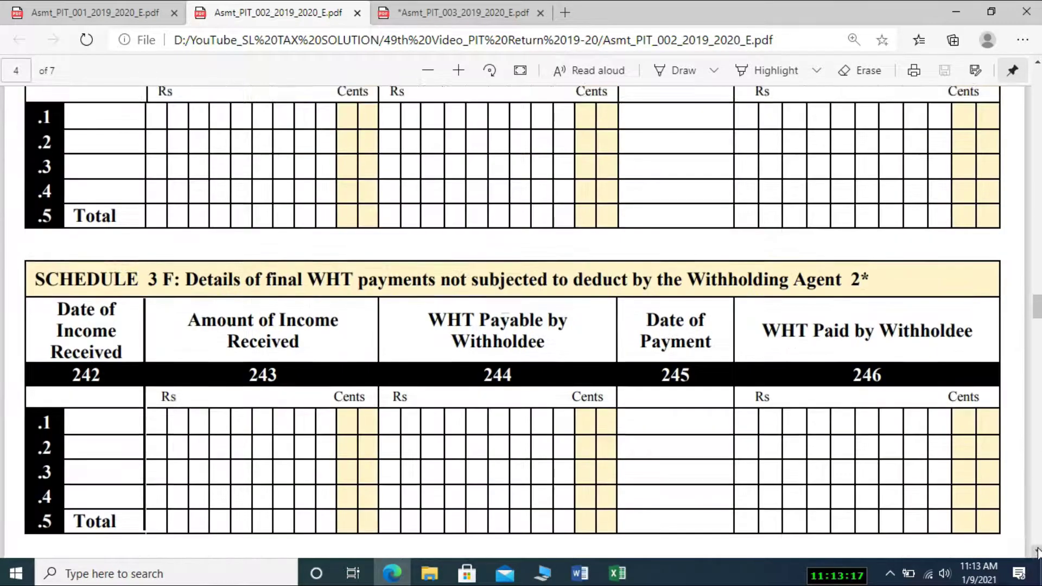
{"action": "left_click", "coordinate": [1038, 551]}
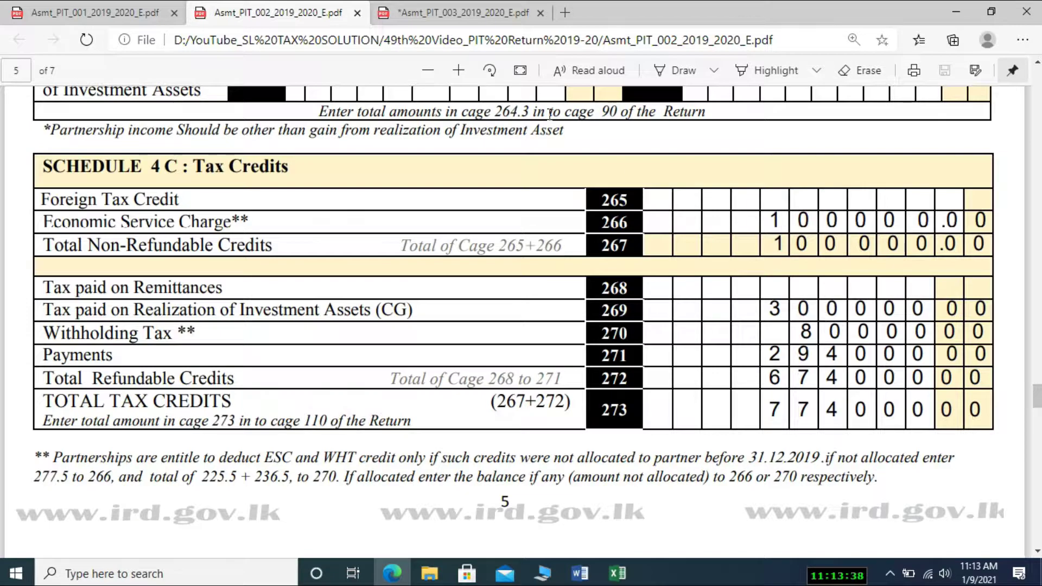
{"action": "left_click", "coordinate": [445, 12]}
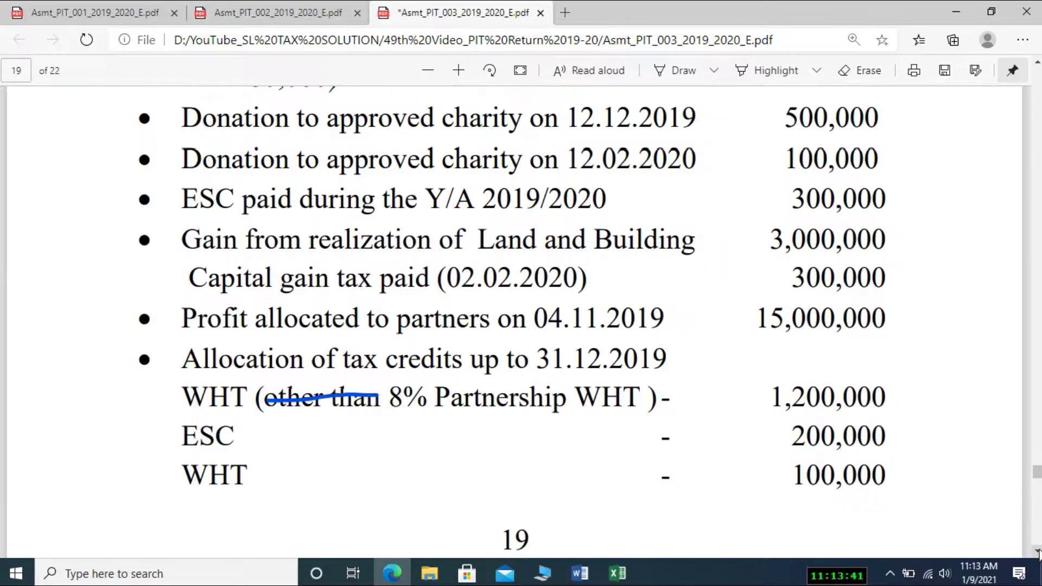
{"action": "left_click", "coordinate": [1037, 552]}
{"action": "left_click", "coordinate": [1037, 552]}
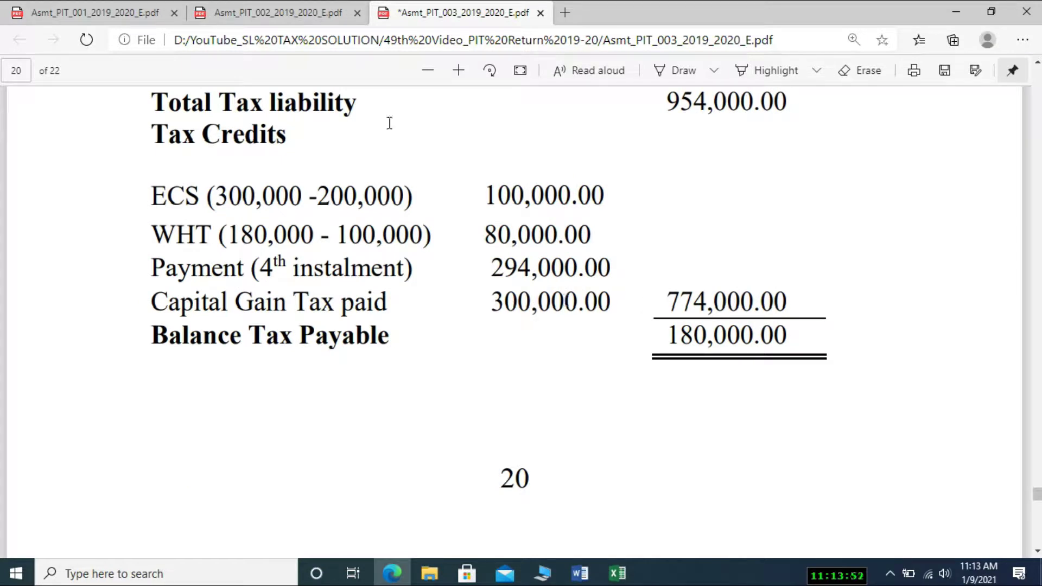
{"action": "left_click", "coordinate": [285, 14]}
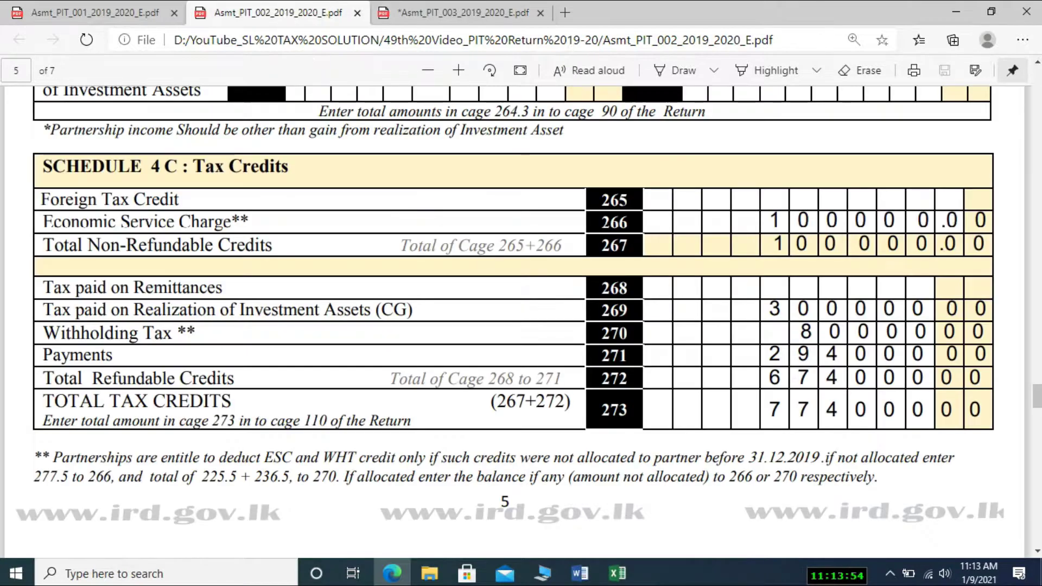
Step: Compare the rent income and WHT in cages 224 and 225 of Schedule 3B with Illustration 01 and the guide's first-period investment income
{"action": "left_click", "coordinate": [1037, 65]}
{"action": "left_click_drag", "start_coordinate": [1037, 65], "coordinate": [1037, 65]}
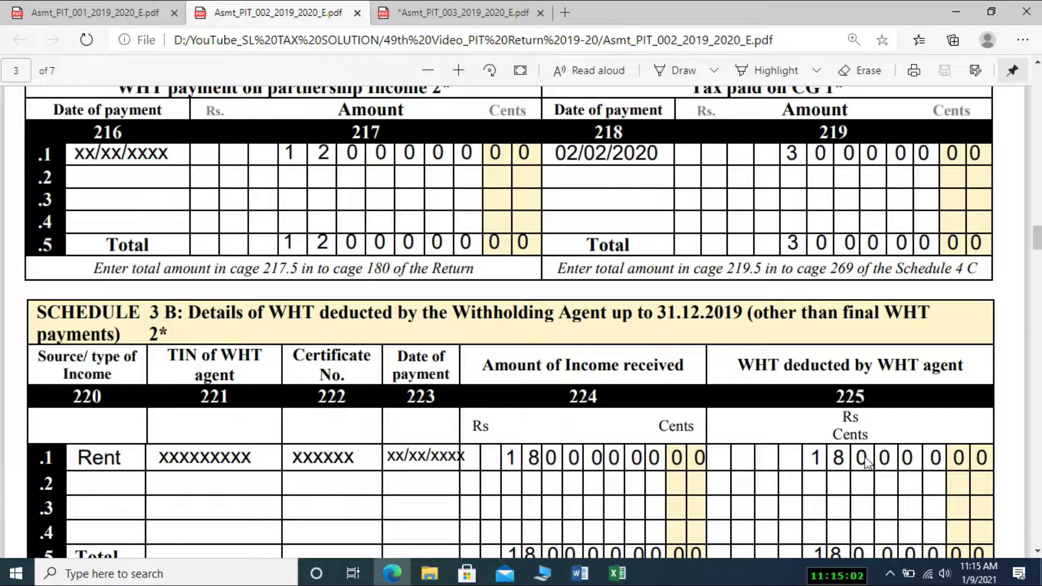
{"action": "left_click", "coordinate": [438, 11]}
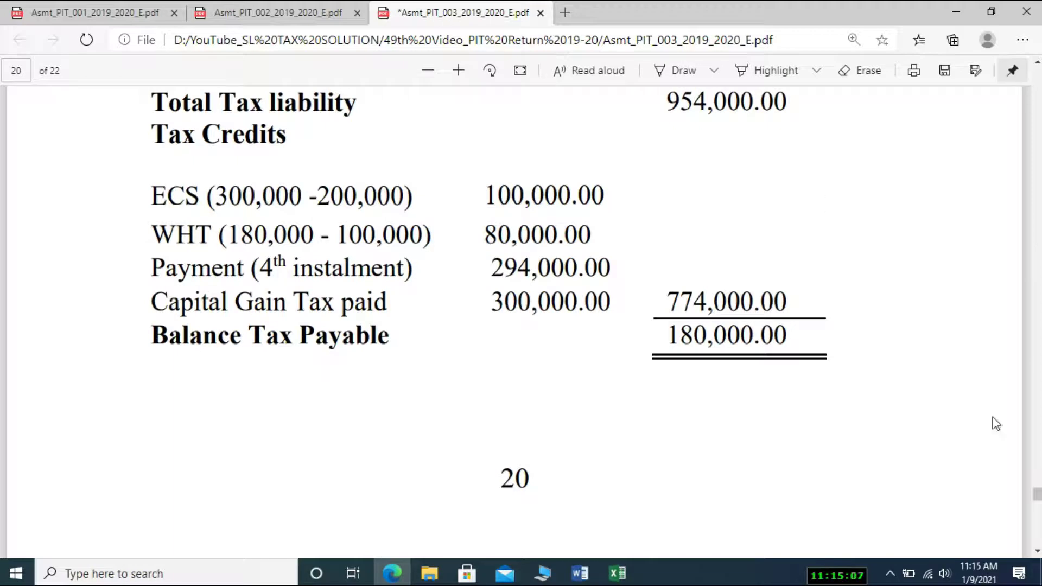
{"action": "left_click_drag", "start_coordinate": [1038, 497], "coordinate": [1038, 471]}
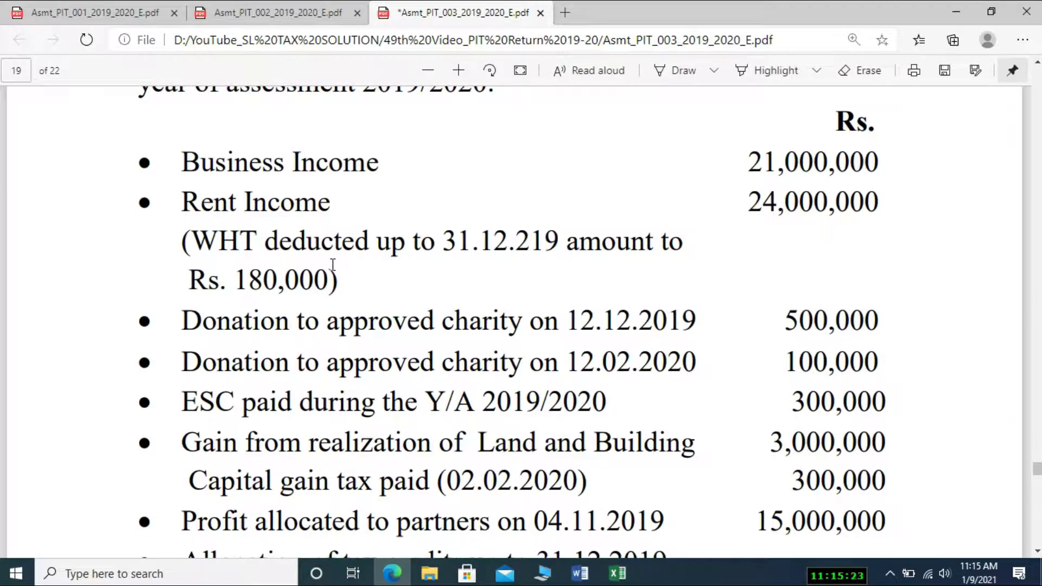
{"action": "left_click_drag", "start_coordinate": [1037, 468], "coordinate": [1037, 478]}
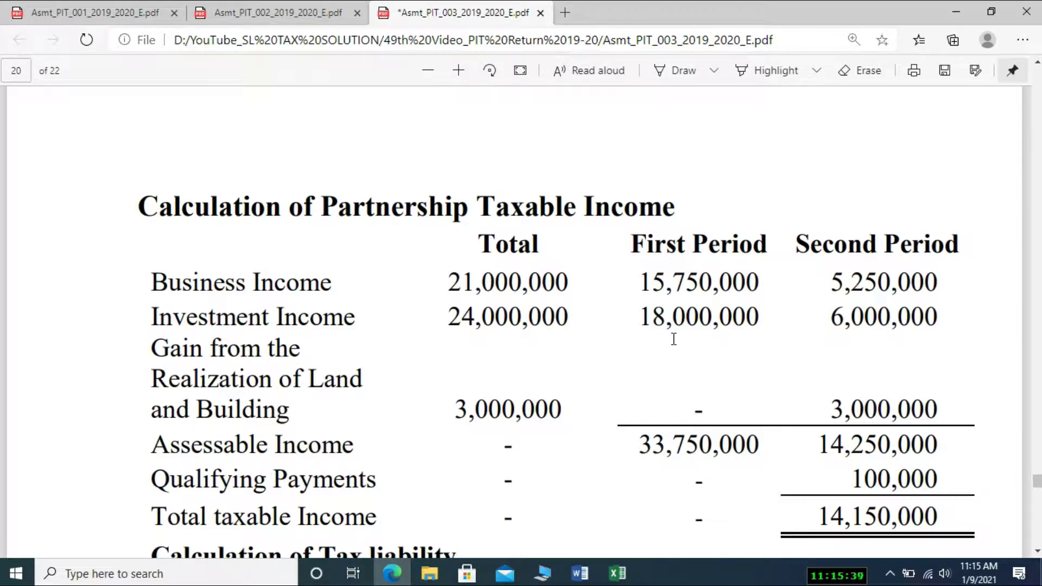
{"action": "left_click", "coordinate": [280, 17]}
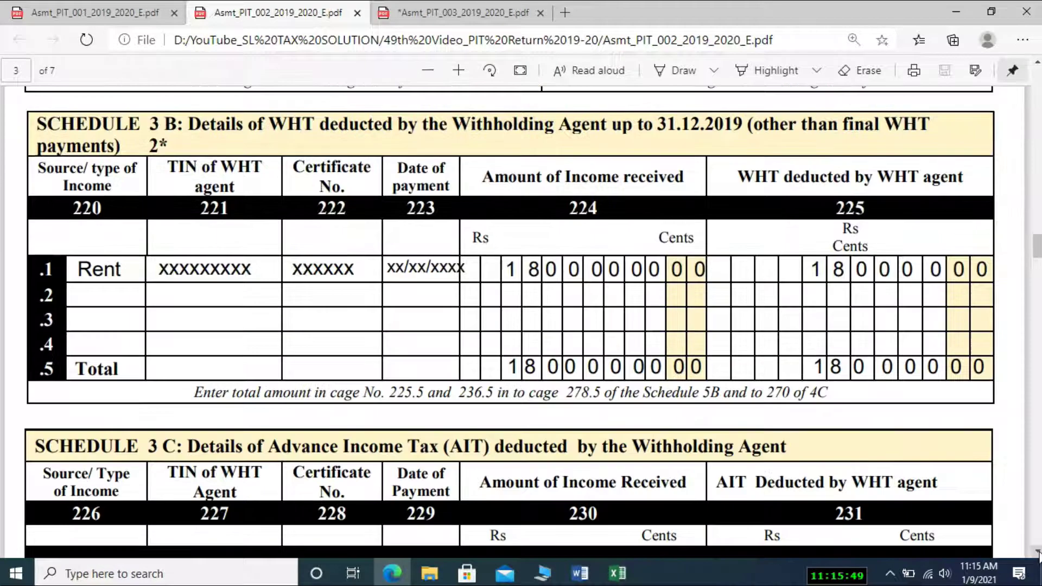
Step: Trace the cage 225.5 total from Schedule 3B to cage 270 of Schedule 4C and cage 278.5 of Schedule 5B
{"action": "scroll", "coordinate": [932, 317], "scroll_direction": "down", "scroll_amount": 1}
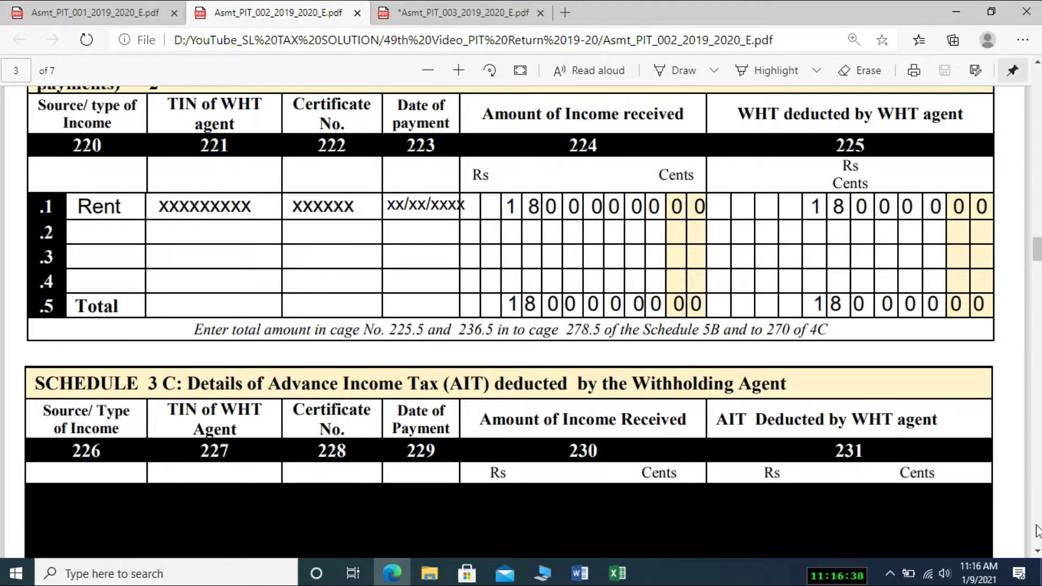
{"action": "left_click", "coordinate": [1037, 551]}
{"action": "scroll", "coordinate": [1037, 552], "scroll_direction": "down", "scroll_amount": 20}
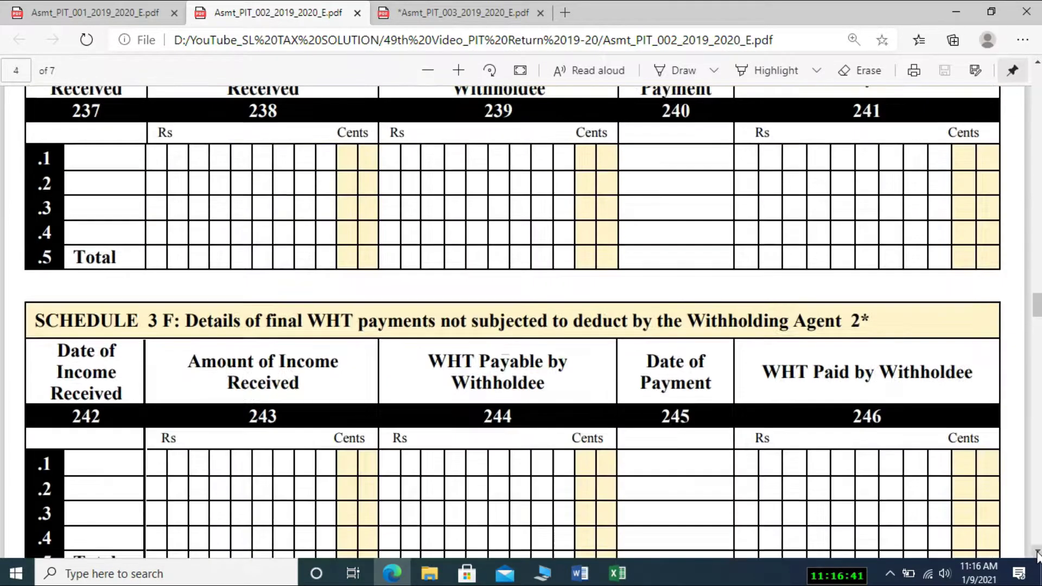
{"action": "scroll", "coordinate": [1037, 552], "scroll_direction": "down", "scroll_amount": 20}
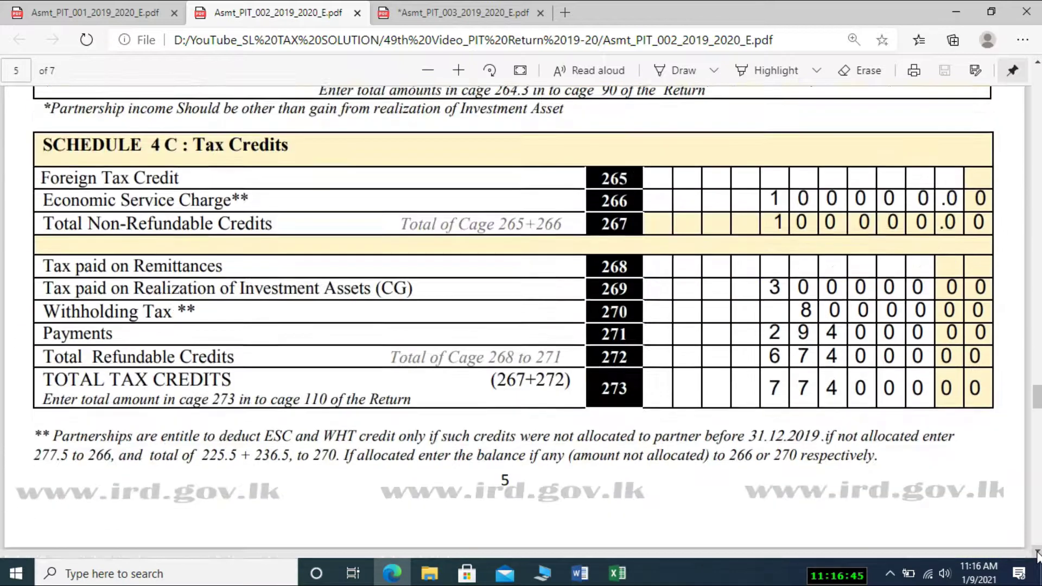
{"action": "scroll", "coordinate": [1037, 552], "scroll_direction": "down", "scroll_amount": 6}
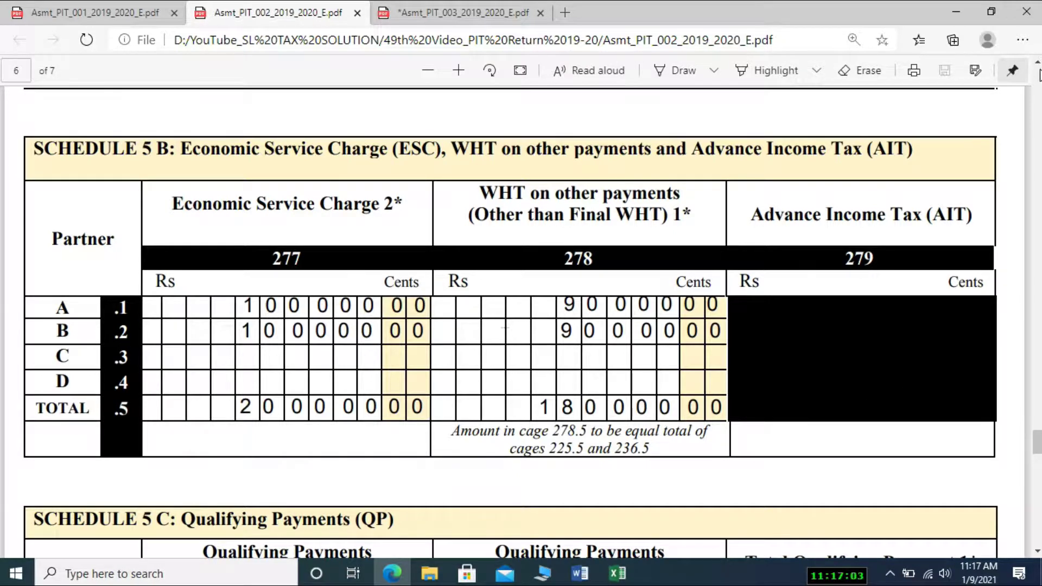
Step: Compare Withholding Tax in cage 270 of Schedule 4C with the cage 225.5 total in Schedule 3B
{"action": "scroll", "coordinate": [1038, 66], "scroll_direction": "up", "scroll_amount": 10}
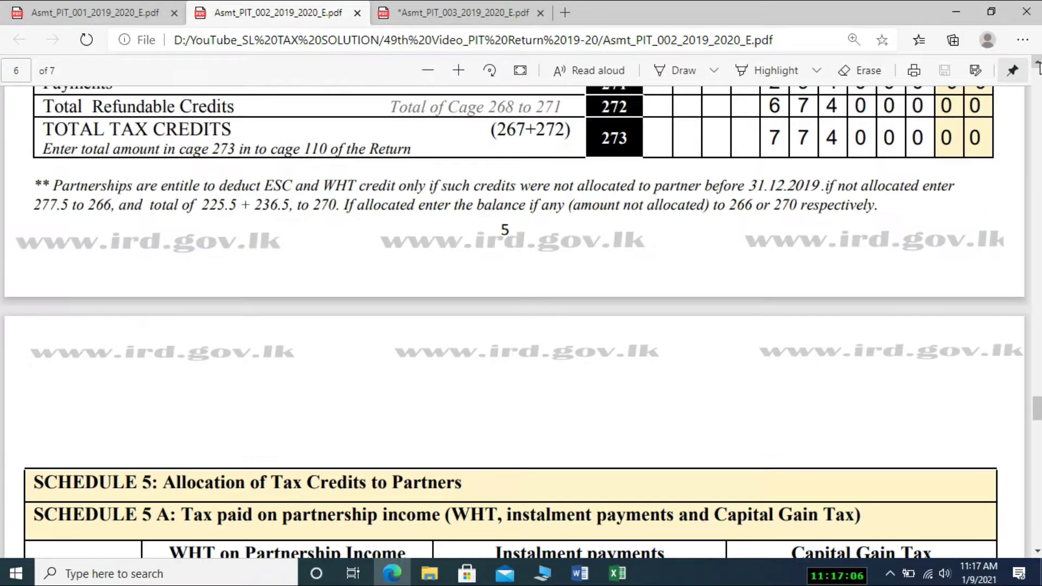
{"action": "scroll", "coordinate": [1038, 66], "scroll_direction": "up", "scroll_amount": 8}
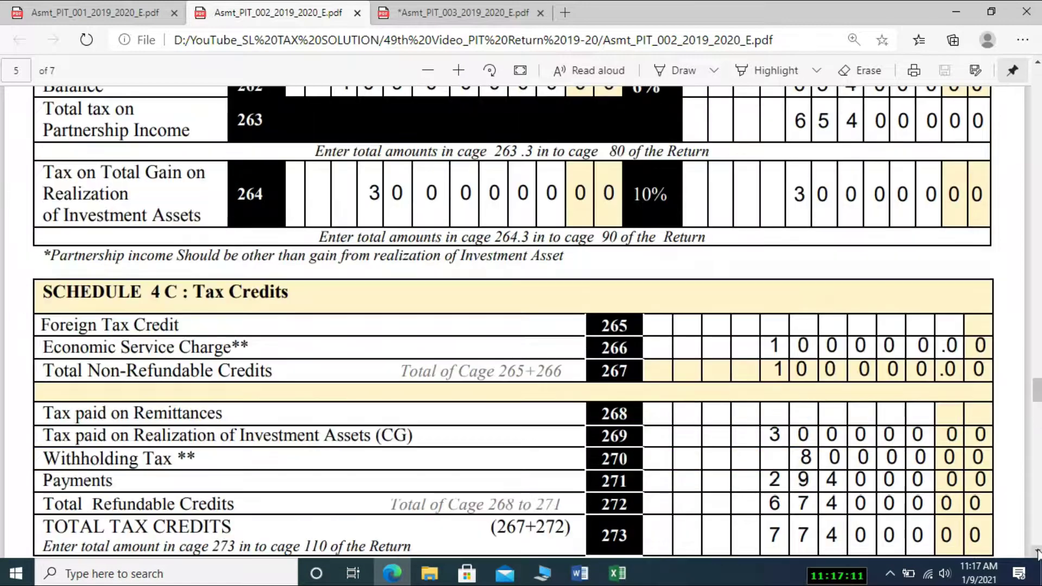
{"action": "left_click", "coordinate": [1038, 551]}
{"action": "left_click", "coordinate": [1038, 551]}
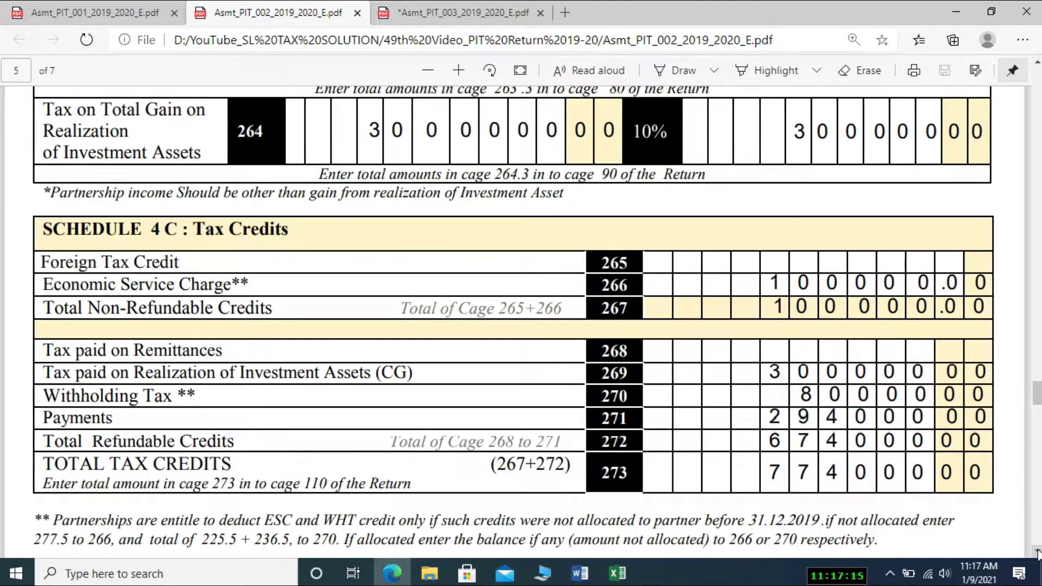
{"action": "left_click_drag", "start_coordinate": [1038, 64], "coordinate": [1038, 64]}
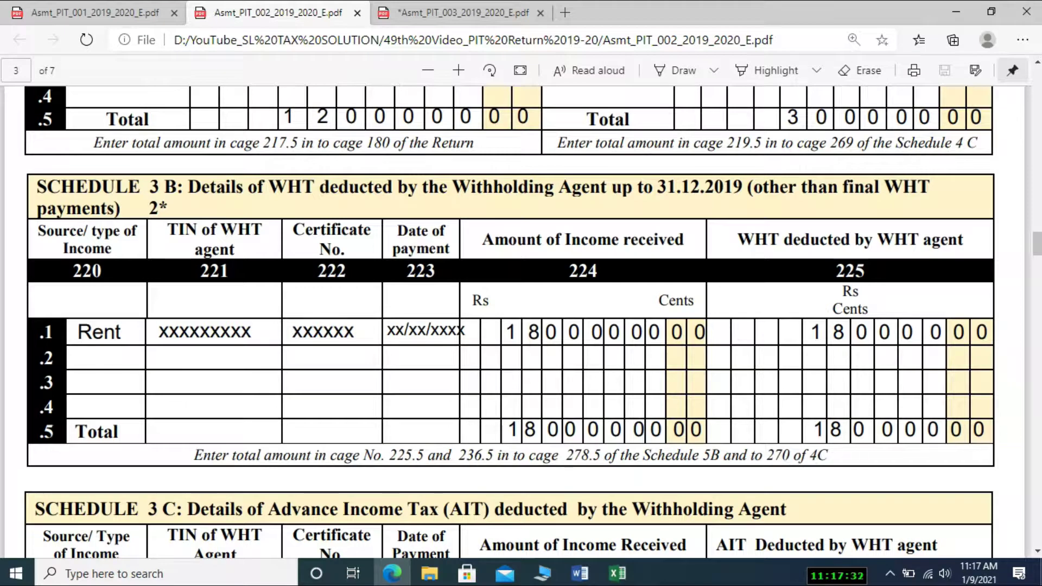
{"action": "left_click", "coordinate": [1037, 551]}
{"action": "left_click_drag", "start_coordinate": [1038, 551], "coordinate": [1038, 551]}
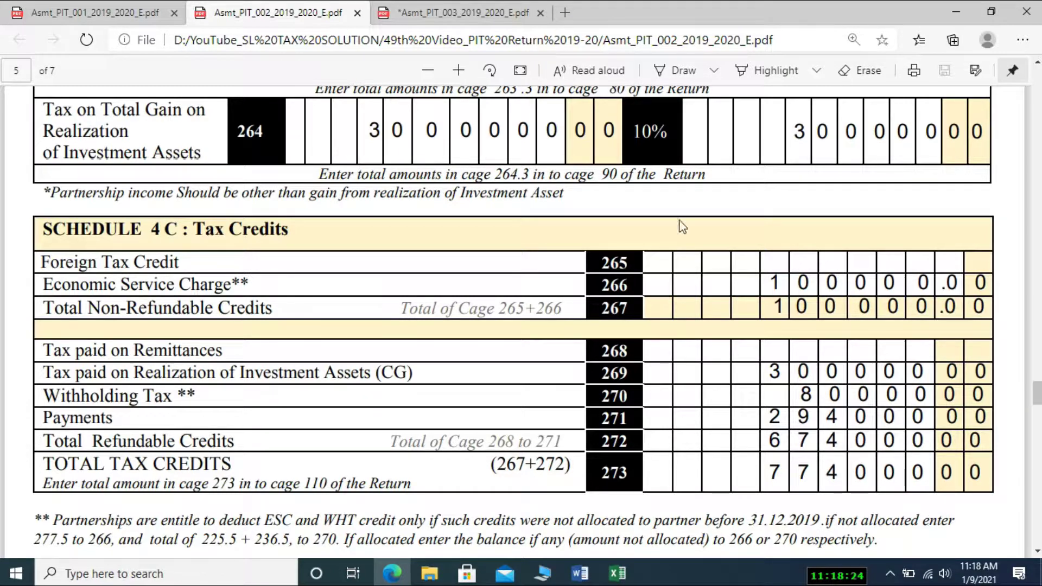
Step: Check the ESC and WHT credits in cages 266 and 270 of Schedule 4C against the guide's Tax Credits calculation
{"action": "left_click", "coordinate": [452, 12]}
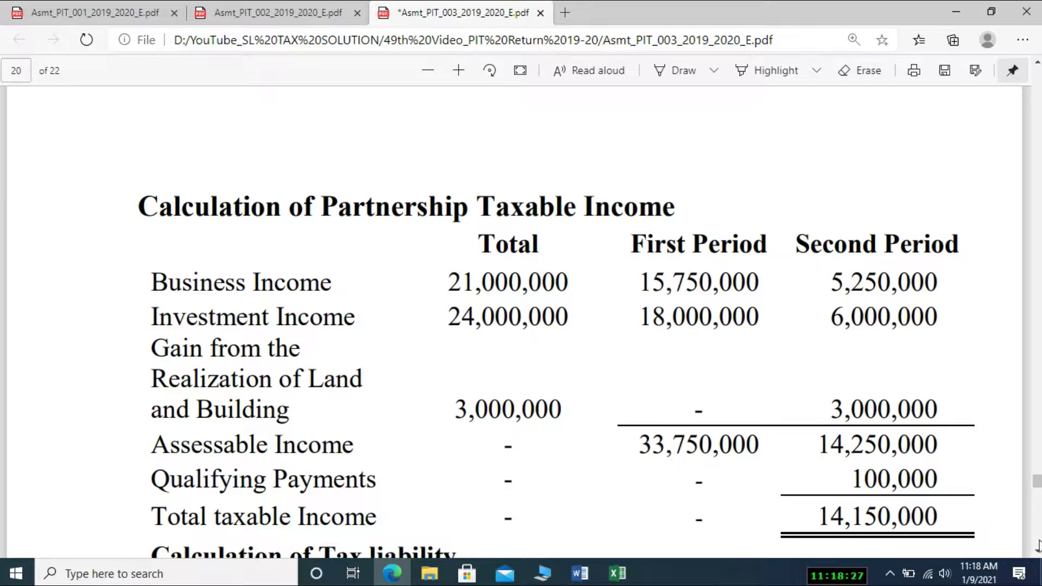
{"action": "scroll", "coordinate": [1037, 554], "scroll_direction": "down", "scroll_amount": 5}
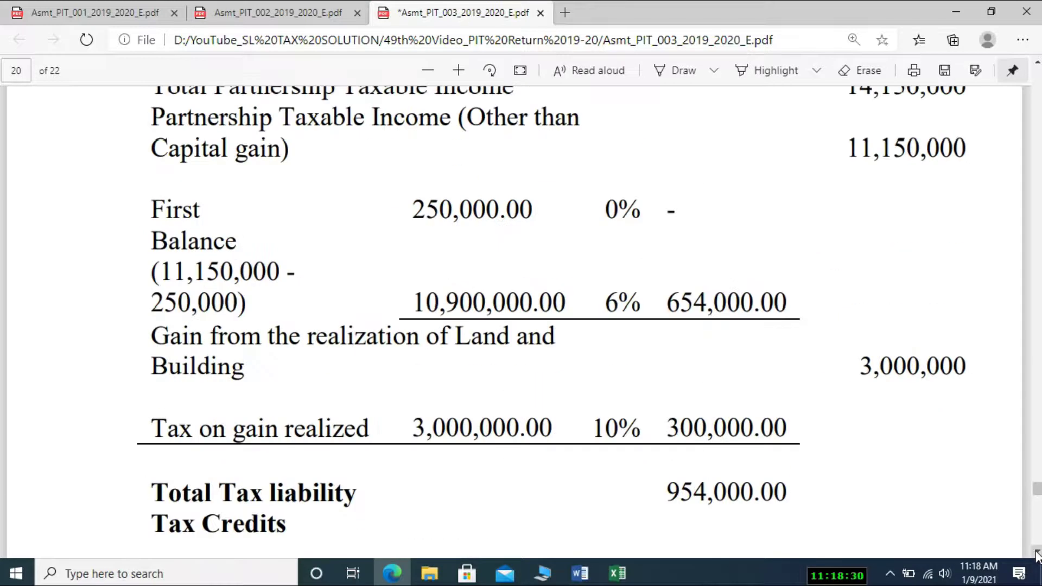
{"action": "scroll", "coordinate": [1037, 554], "scroll_direction": "down", "scroll_amount": 5}
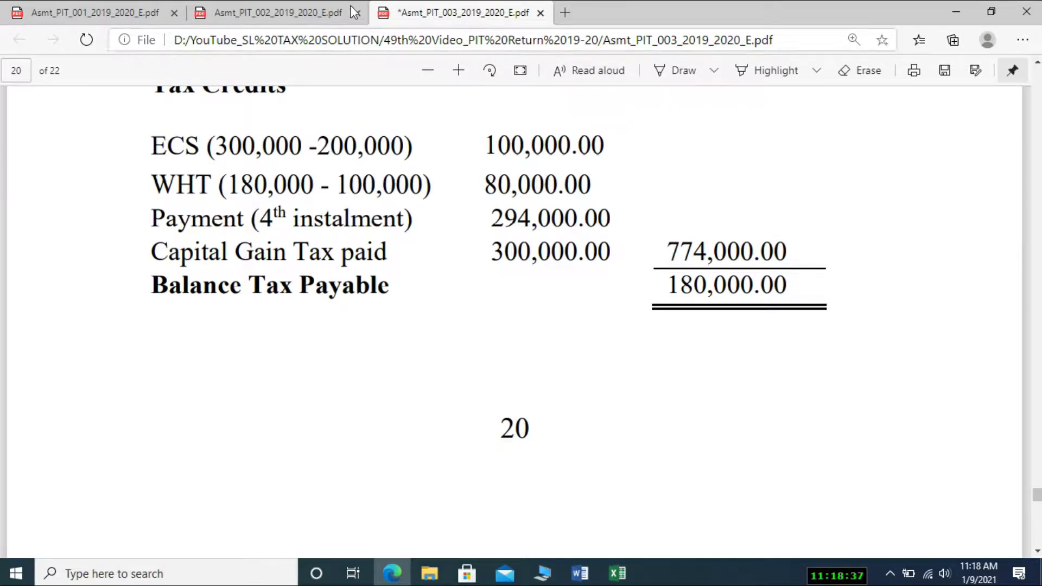
{"action": "left_click", "coordinate": [306, 11]}
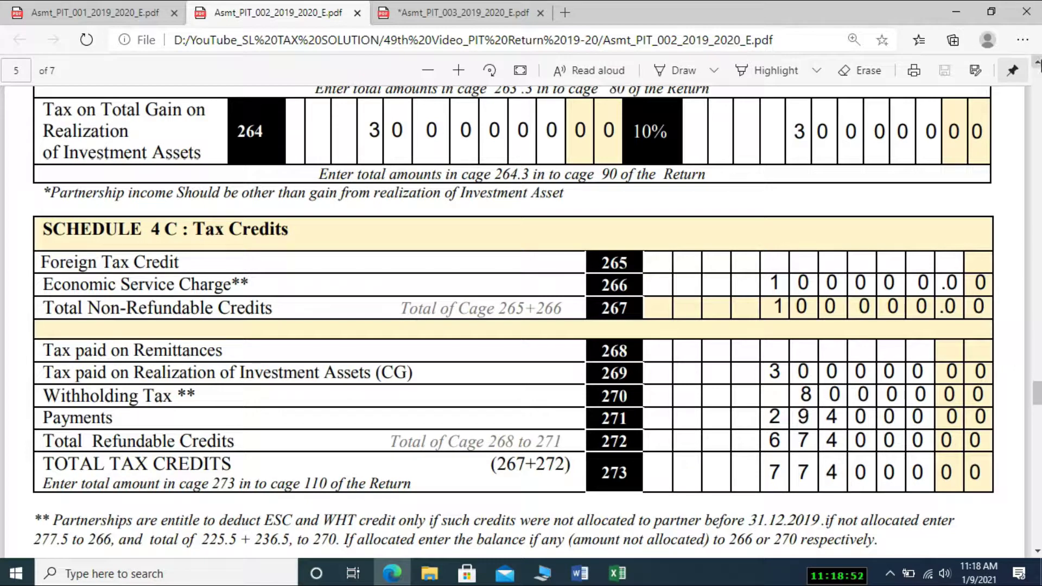
Step: Go back to Schedule 3B and examine Schedule 3C on Advance Income Tax deducted by the Withholding Agent
{"action": "scroll", "coordinate": [1038, 64], "scroll_direction": "up", "scroll_amount": 15}
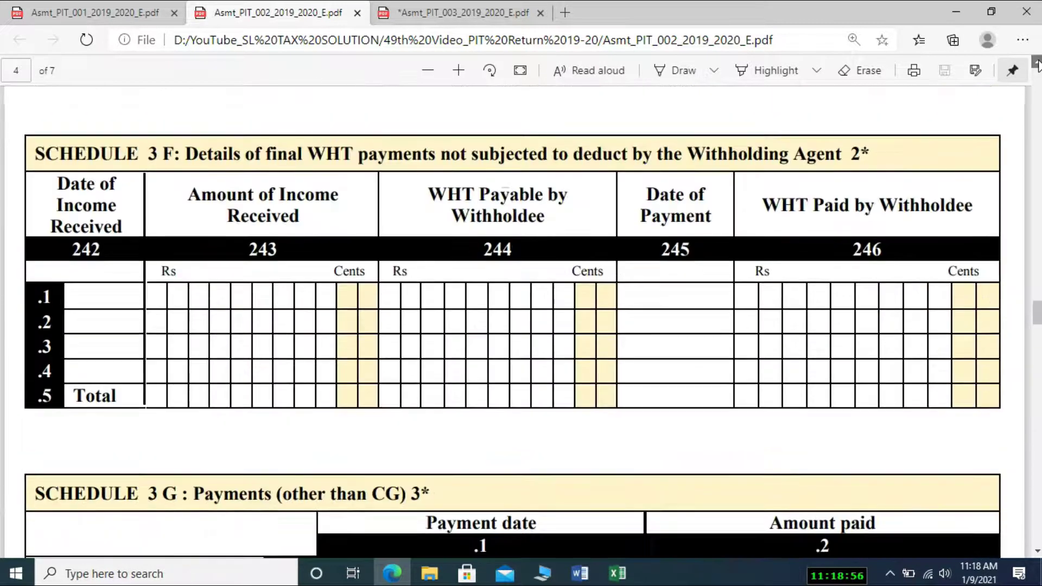
{"action": "scroll", "coordinate": [1037, 65], "scroll_direction": "up", "scroll_amount": 7}
{"action": "scroll", "coordinate": [1038, 65], "scroll_direction": "up", "scroll_amount": 20}
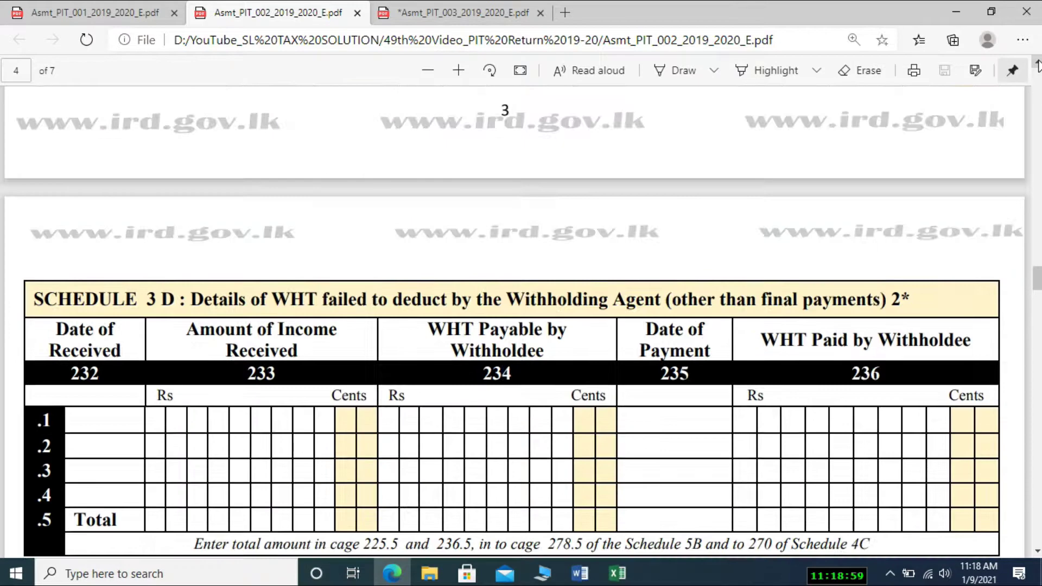
{"action": "scroll", "coordinate": [1038, 64], "scroll_direction": "up", "scroll_amount": 2}
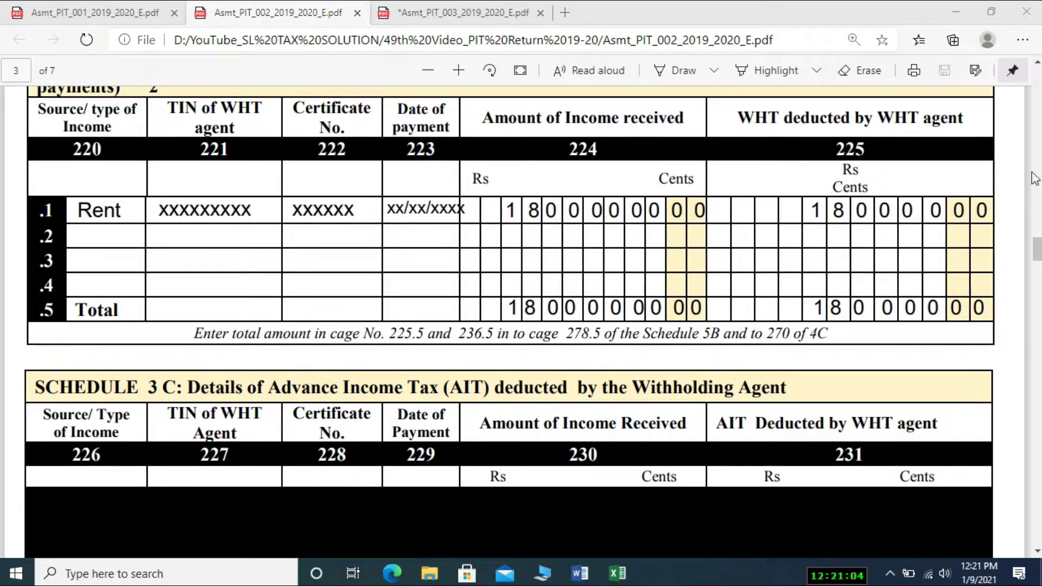
{"action": "scroll", "coordinate": [1038, 251], "scroll_direction": "down", "scroll_amount": 5}
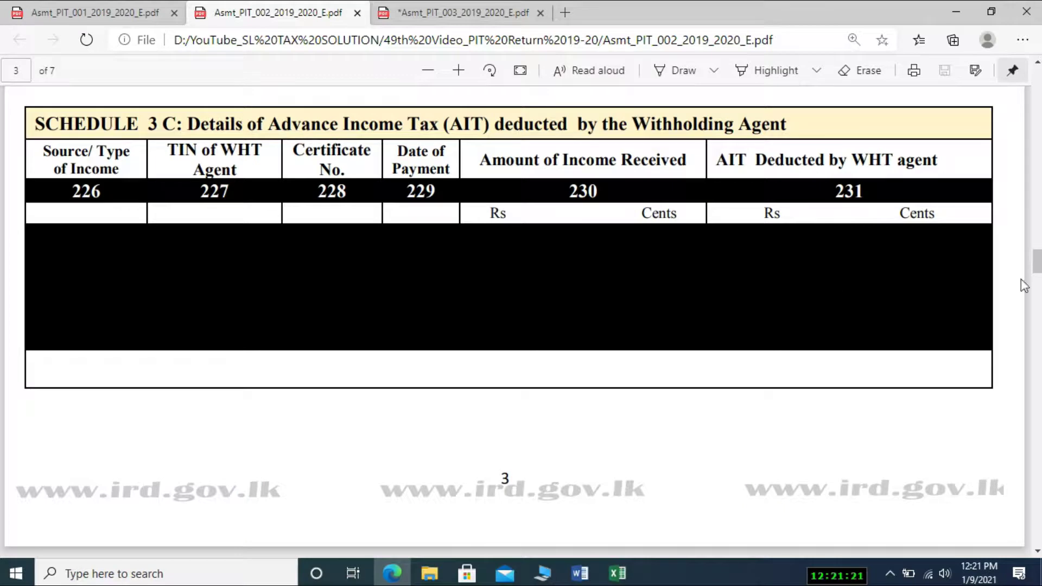
Step: Review Schedules 3D, 3E and 3F covering WHT not deducted by the Withholding Agent, cages 232 to 246
{"action": "left_click_drag", "start_coordinate": [1037, 266], "coordinate": [1037, 290]}
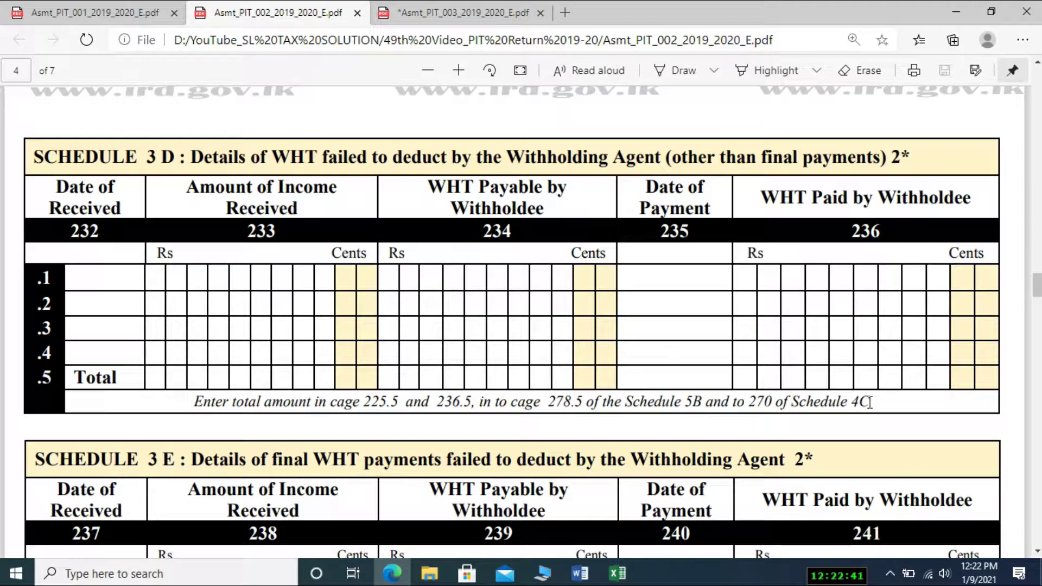
{"action": "left_click_drag", "start_coordinate": [1037, 286], "coordinate": [1037, 297]}
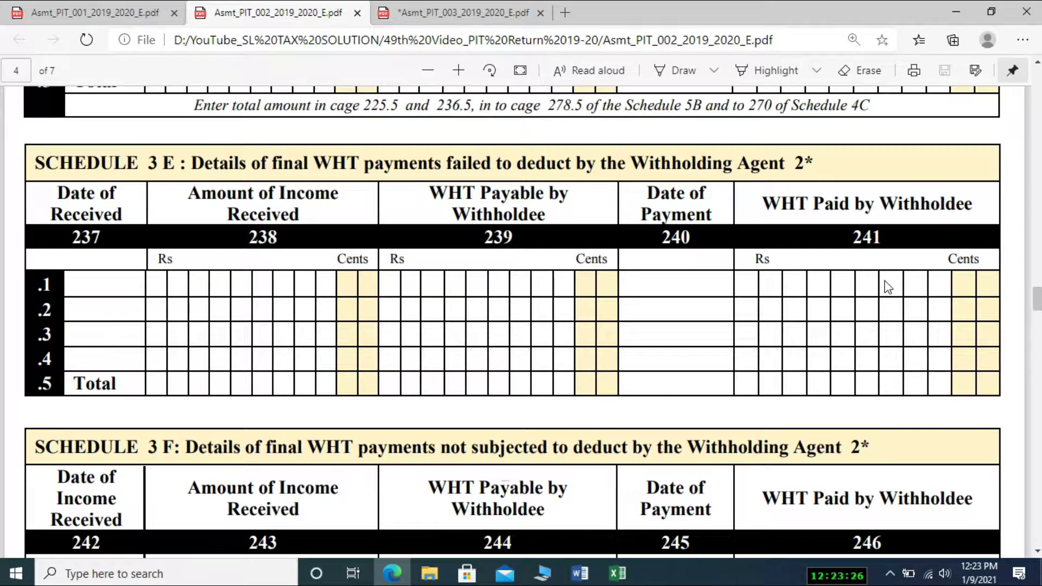
{"action": "left_click_drag", "start_coordinate": [1041, 297], "coordinate": [1040, 315]}
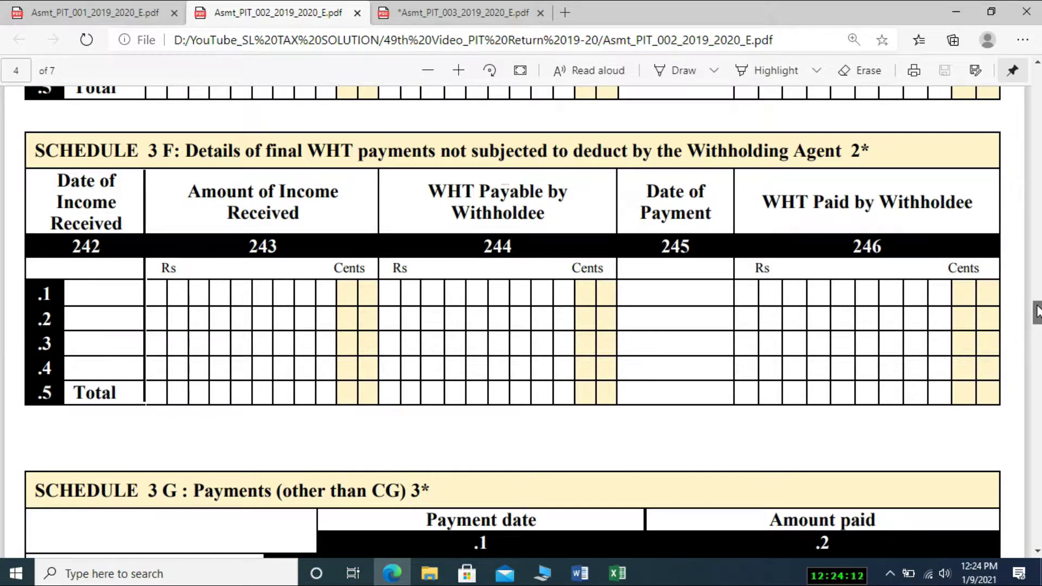
Step: Compare the 4th instalment in Schedule 3G with the guide's payment credit and trace cage 252.2 to cage 271 of Schedule 4C
{"action": "scroll", "coordinate": [1037, 312], "scroll_direction": "down", "scroll_amount": 5}
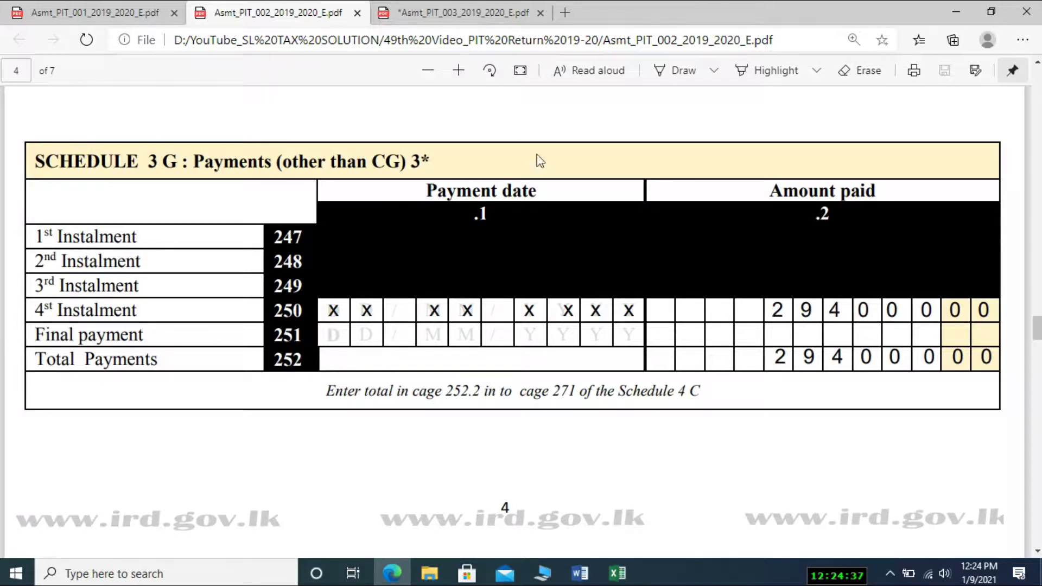
{"action": "left_click", "coordinate": [450, 12]}
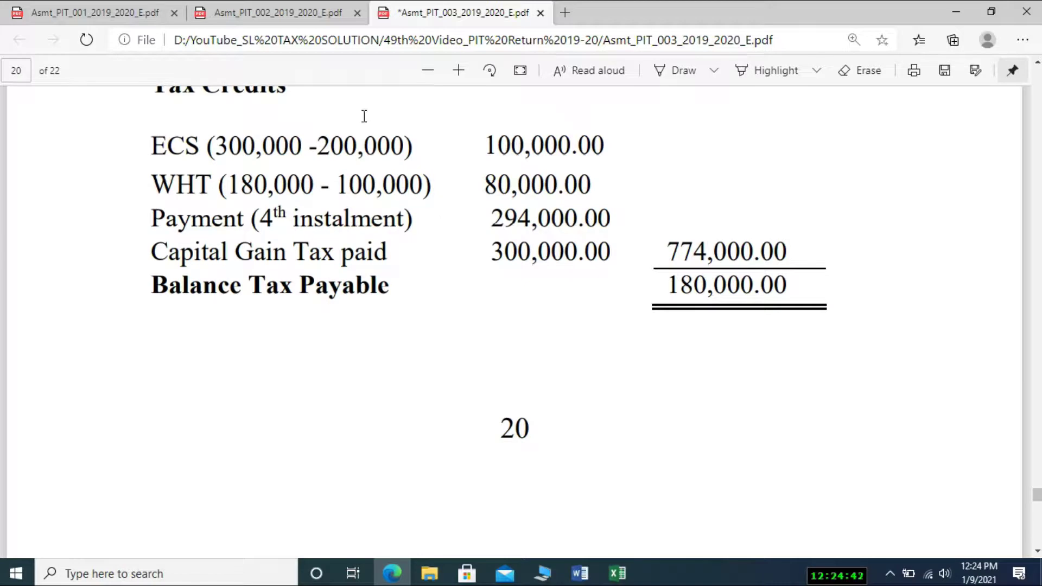
{"action": "left_click", "coordinate": [270, 14]}
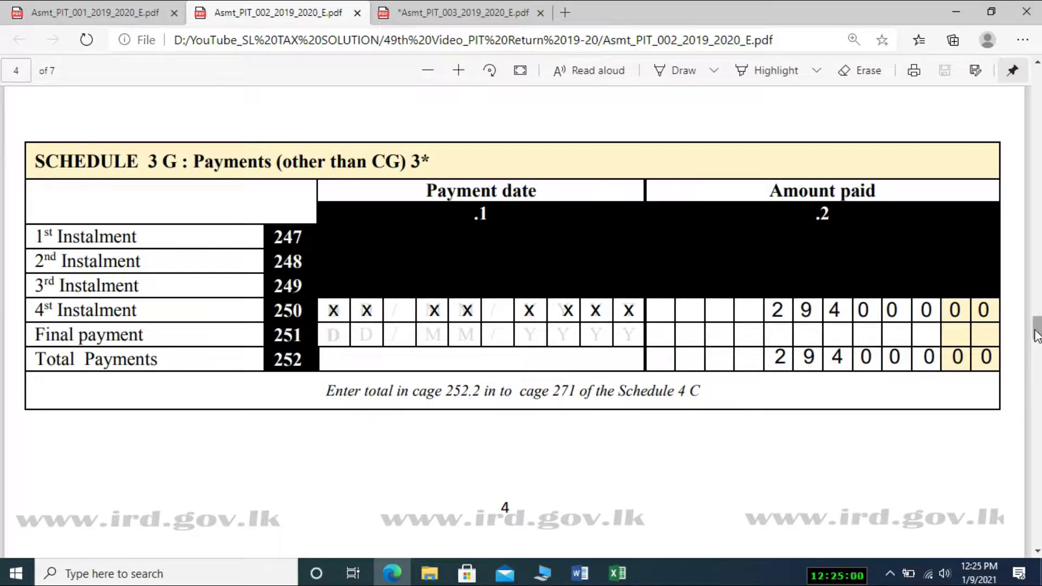
{"action": "left_click_drag", "start_coordinate": [1037, 334], "coordinate": [1037, 402]}
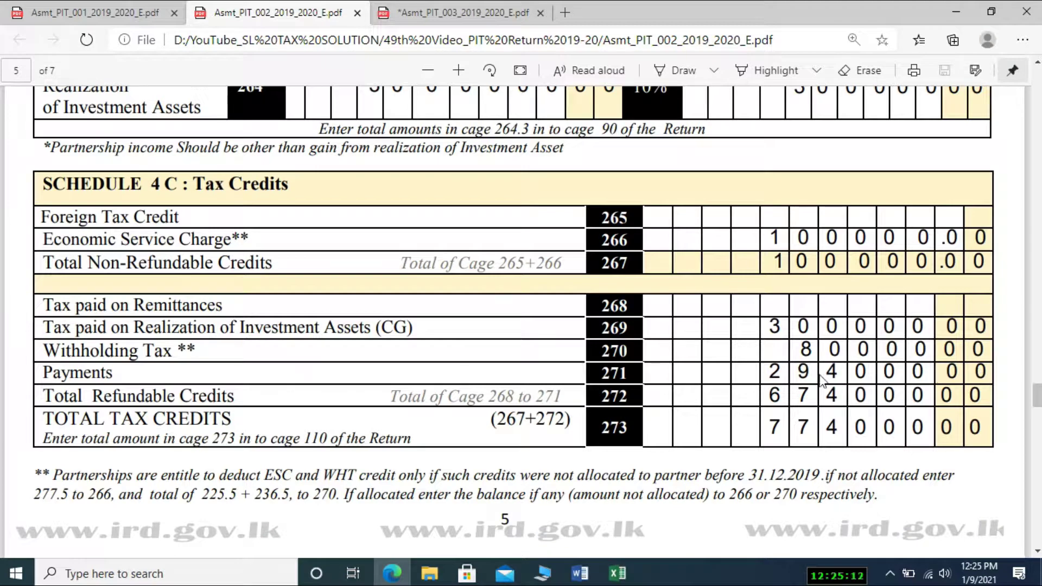
Step: Compare the business and investment income in cages 253 and 254 of Schedule 4A with the guide's Calculation of Partnership Taxable Income
{"action": "left_click_drag", "start_coordinate": [1037, 399], "coordinate": [1038, 359]}
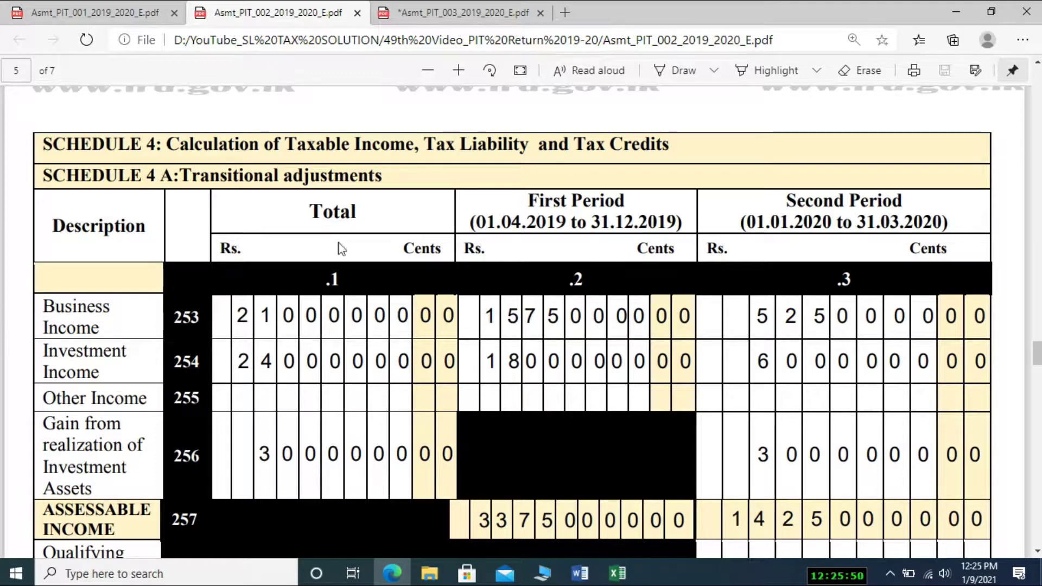
{"action": "left_click", "coordinate": [448, 17]}
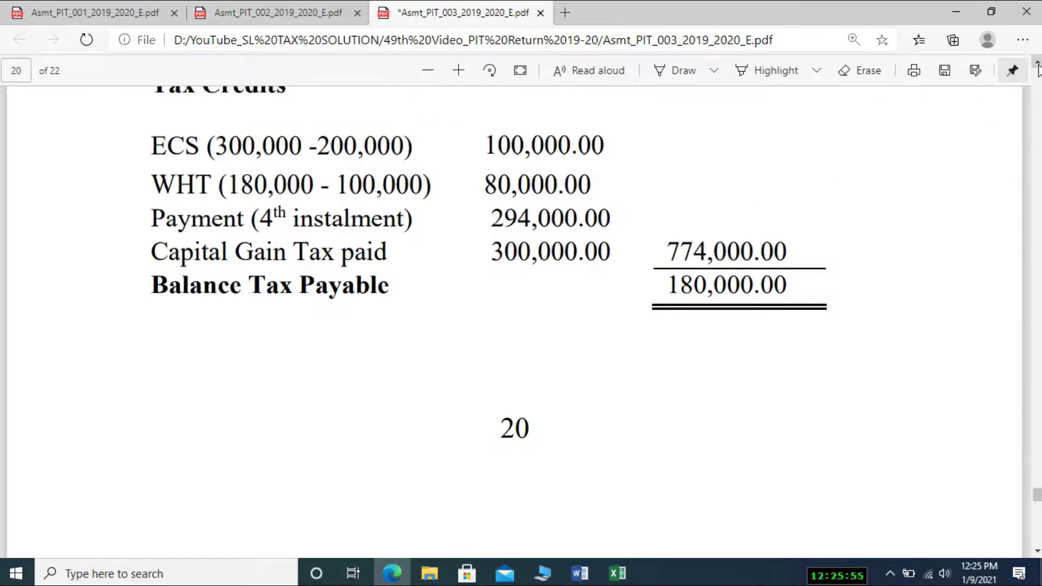
{"action": "scroll", "coordinate": [1037, 68], "scroll_direction": "up", "scroll_amount": 10}
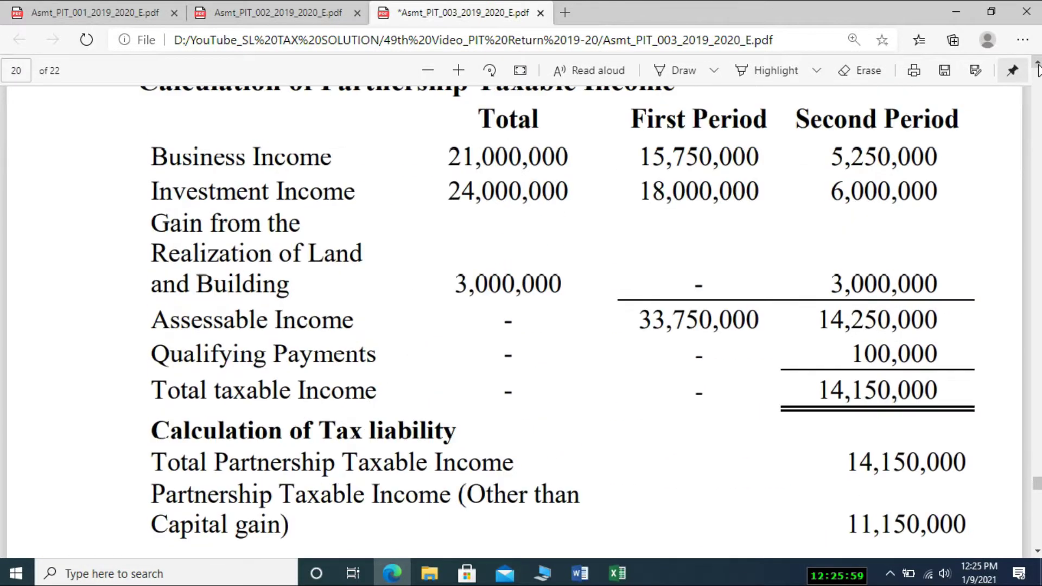
{"action": "scroll", "coordinate": [1038, 68], "scroll_direction": "up", "scroll_amount": 2}
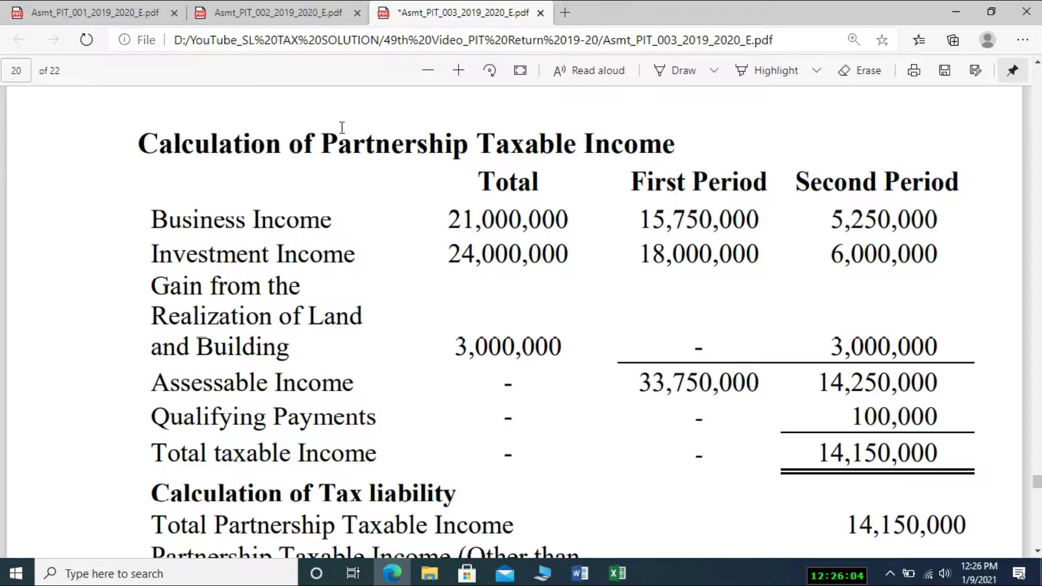
{"action": "left_click", "coordinate": [282, 14]}
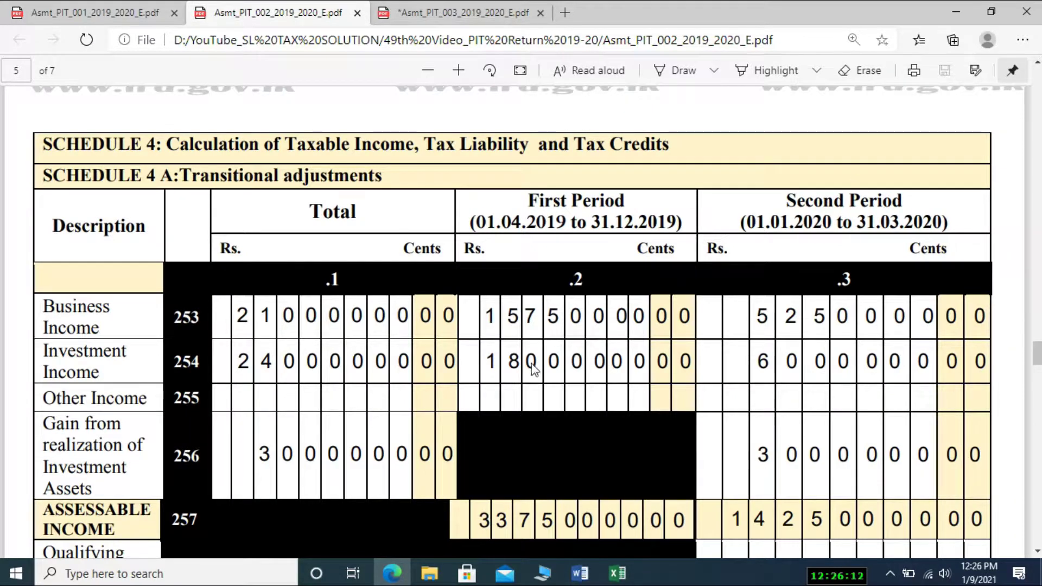
{"action": "left_click", "coordinate": [457, 12]}
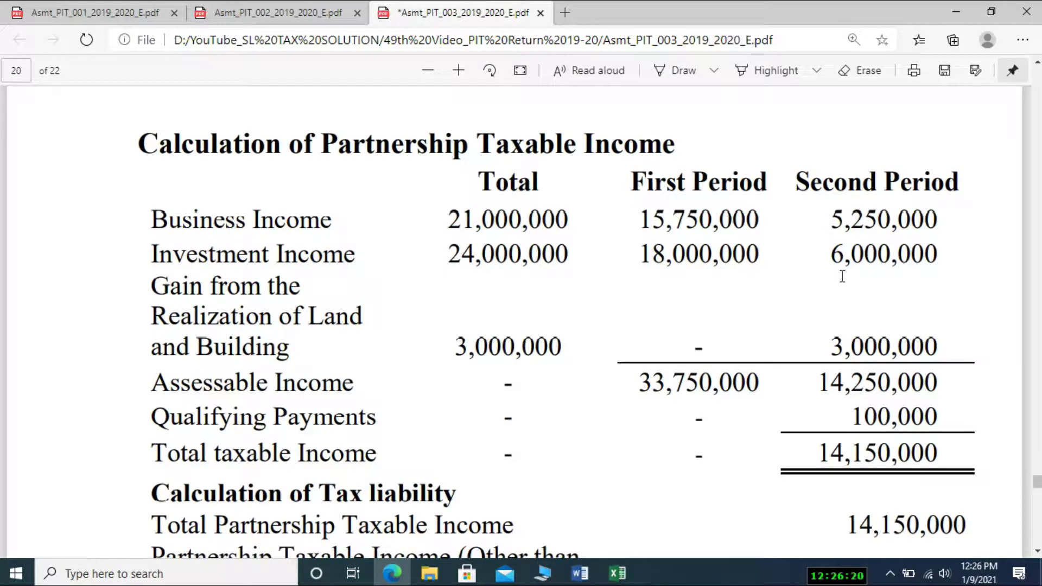
{"action": "left_click", "coordinate": [297, 13]}
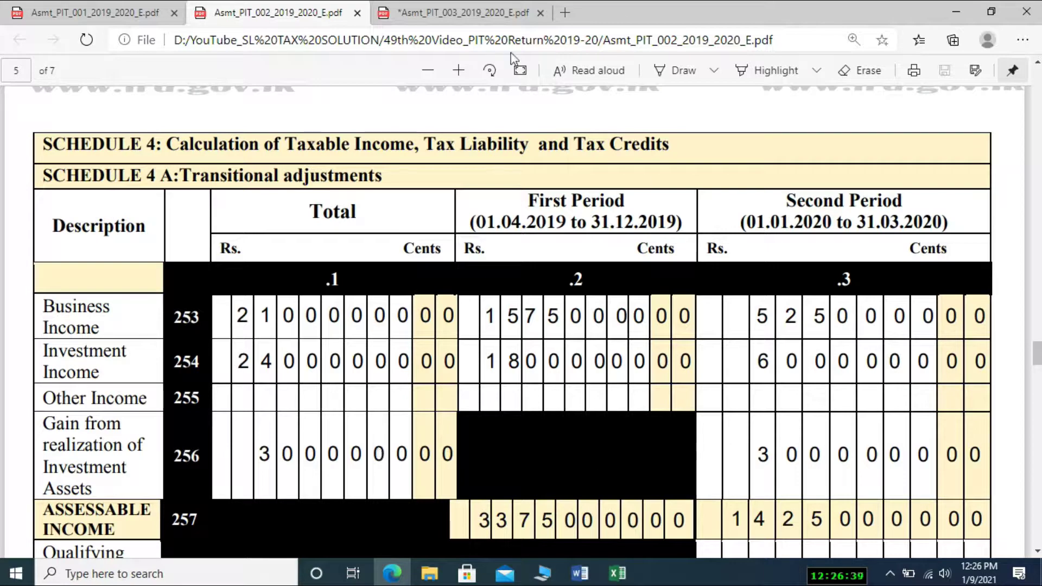
Step: Check assessable income, qualifying payments and taxable income in cages 257 to 259 of Schedule 4A against the guide's calculation
{"action": "left_click", "coordinate": [478, 15]}
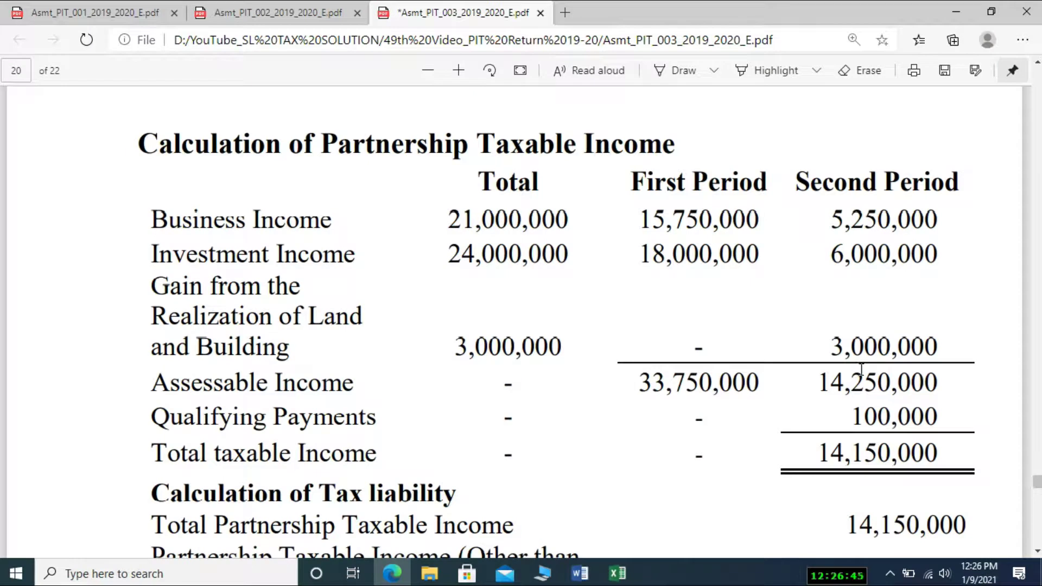
{"action": "left_click", "coordinate": [305, 14]}
{"action": "scroll", "coordinate": [1034, 553], "scroll_direction": "down", "scroll_amount": 3}
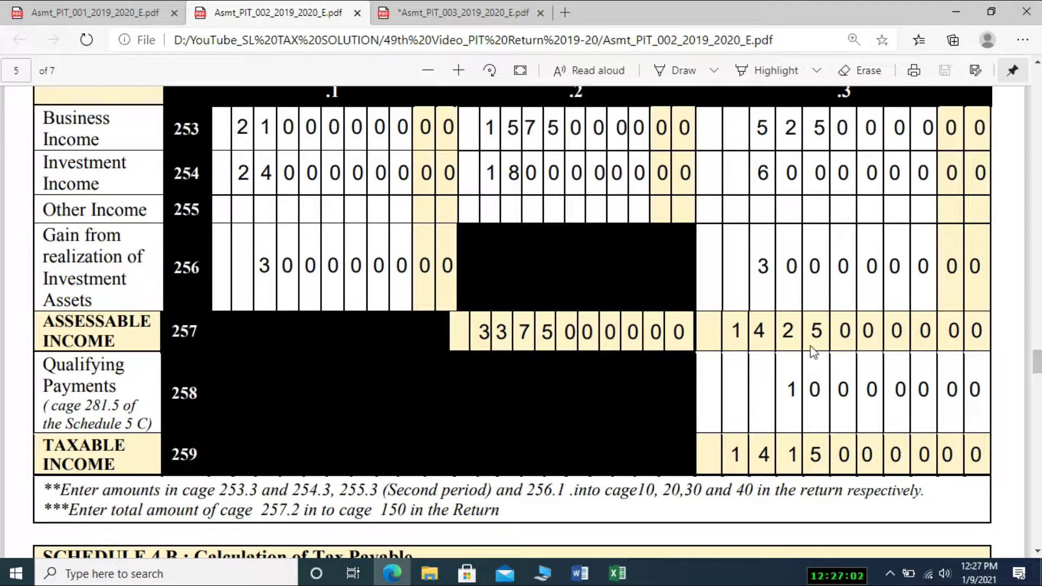
{"action": "left_click", "coordinate": [461, 13]}
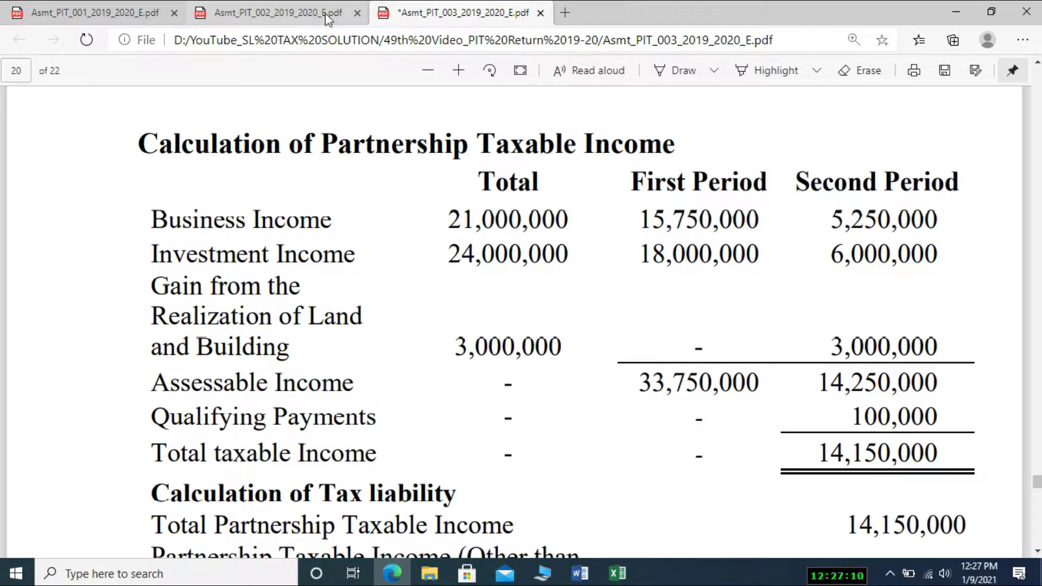
{"action": "left_click", "coordinate": [255, 13]}
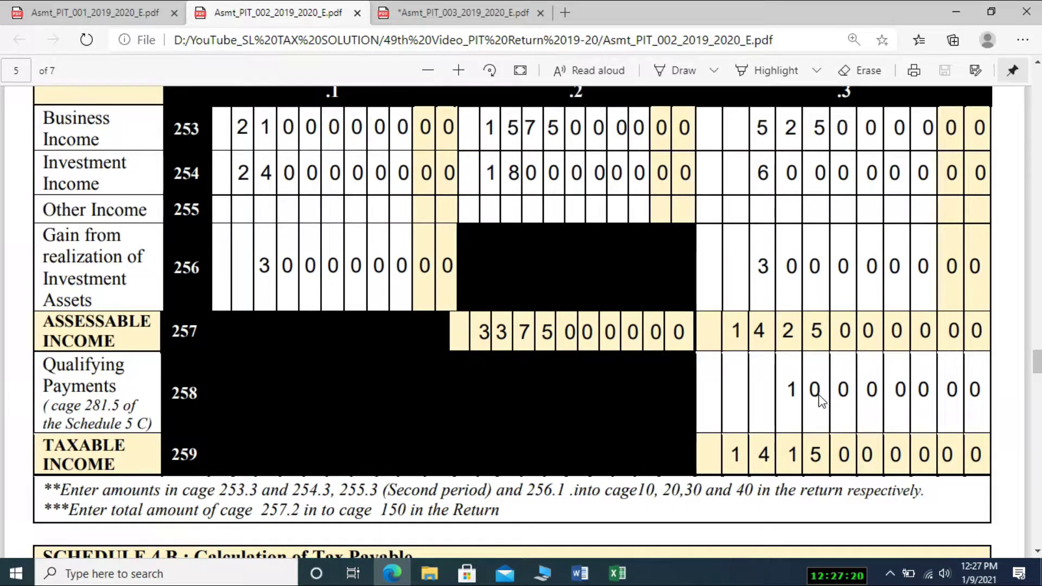
{"action": "left_click", "coordinate": [466, 12]}
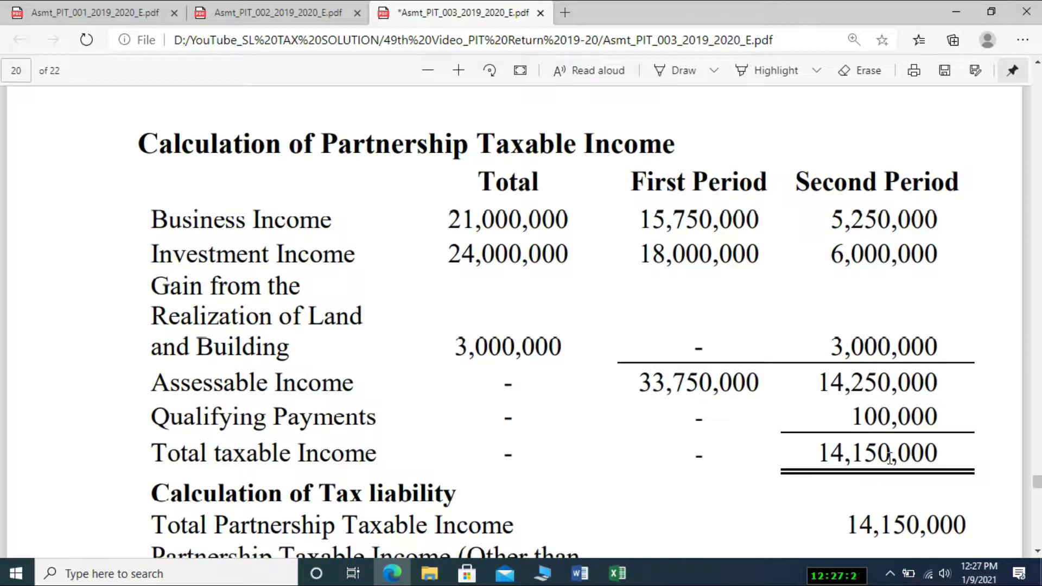
{"action": "left_click", "coordinate": [305, 17]}
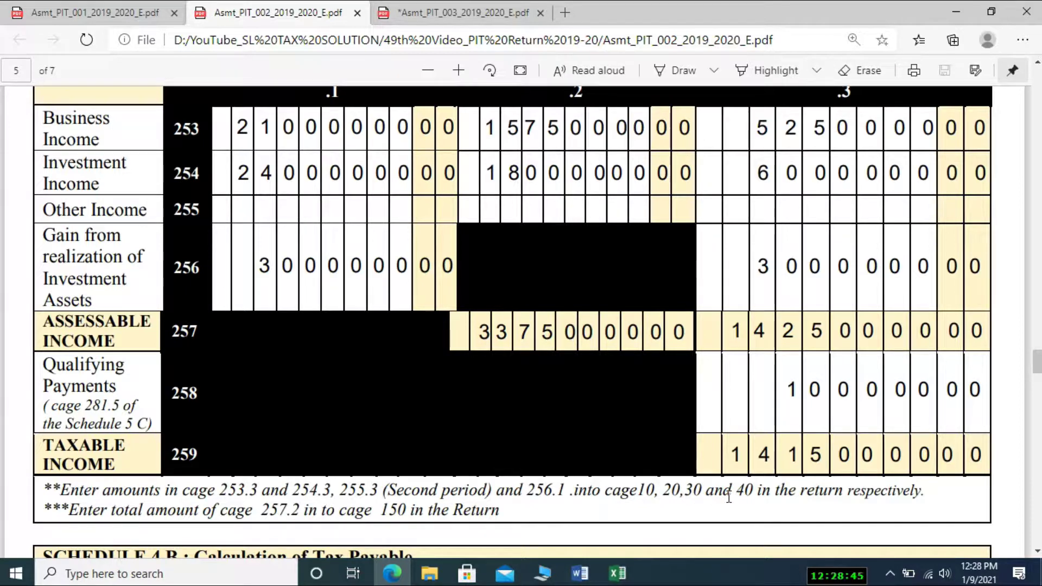
Step: Check cage 253.3 of Schedule 4A against Business Income, cage 10, in Part A of Asmt_PIT_001_2019_2020_E.pdf
{"action": "left_click", "coordinate": [131, 23]}
{"action": "scroll", "coordinate": [1039, 223], "scroll_direction": "up", "scroll_amount": 1}
{"action": "scroll", "coordinate": [1039, 223], "scroll_direction": "up", "scroll_amount": 7}
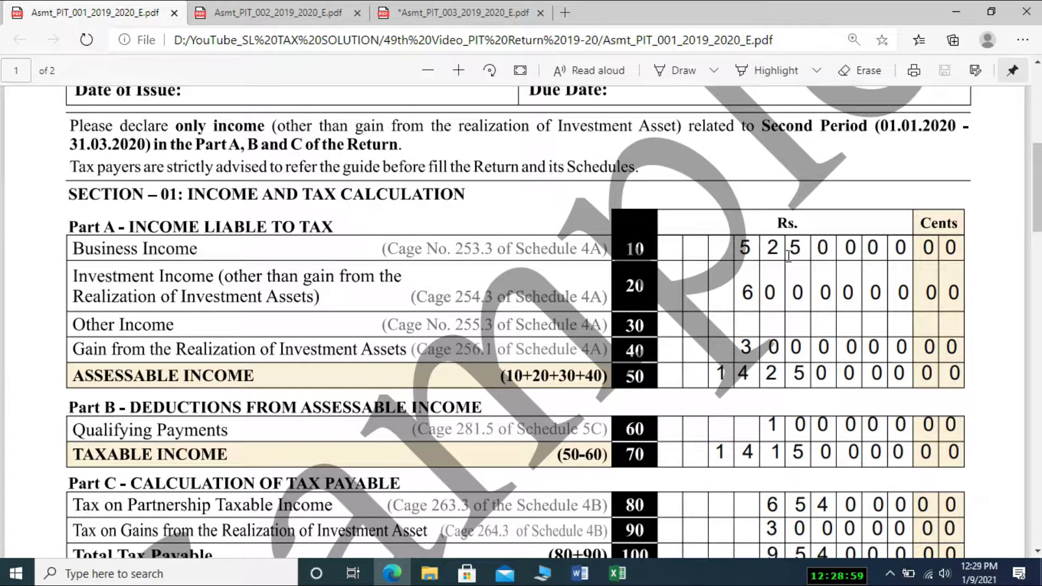
{"action": "left_click", "coordinate": [299, 16]}
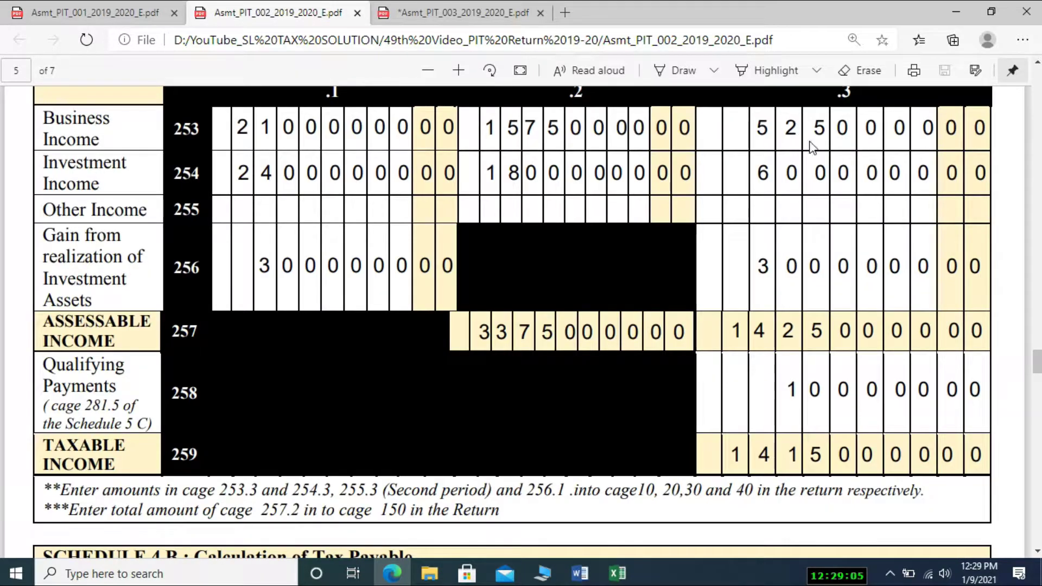
Step: Recheck the second-period business income in cage 253.3 against the guide's taxable income calculation and cage 10 of the return
{"action": "left_click", "coordinate": [434, 12]}
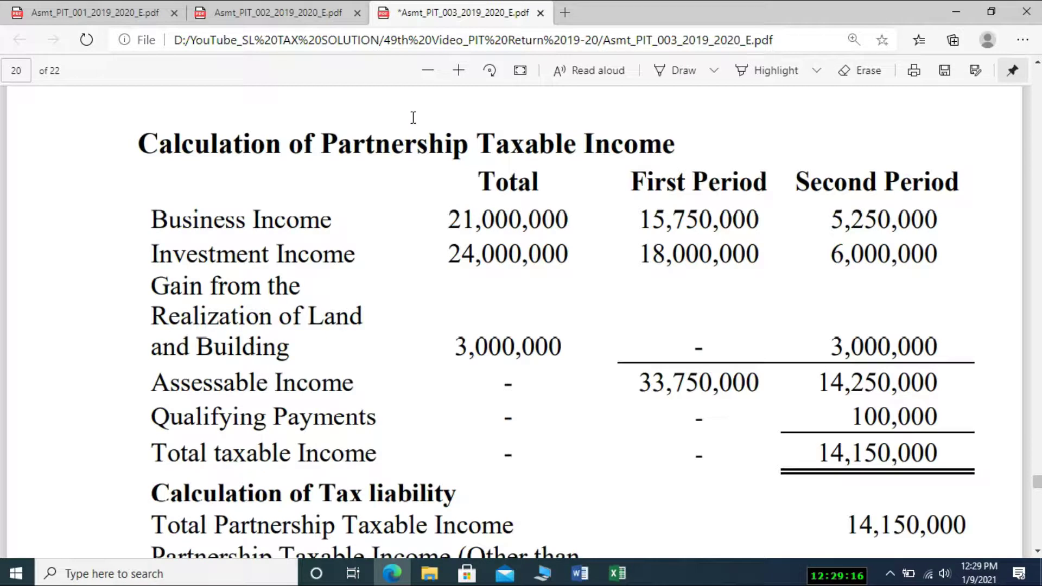
{"action": "left_click", "coordinate": [248, 15]}
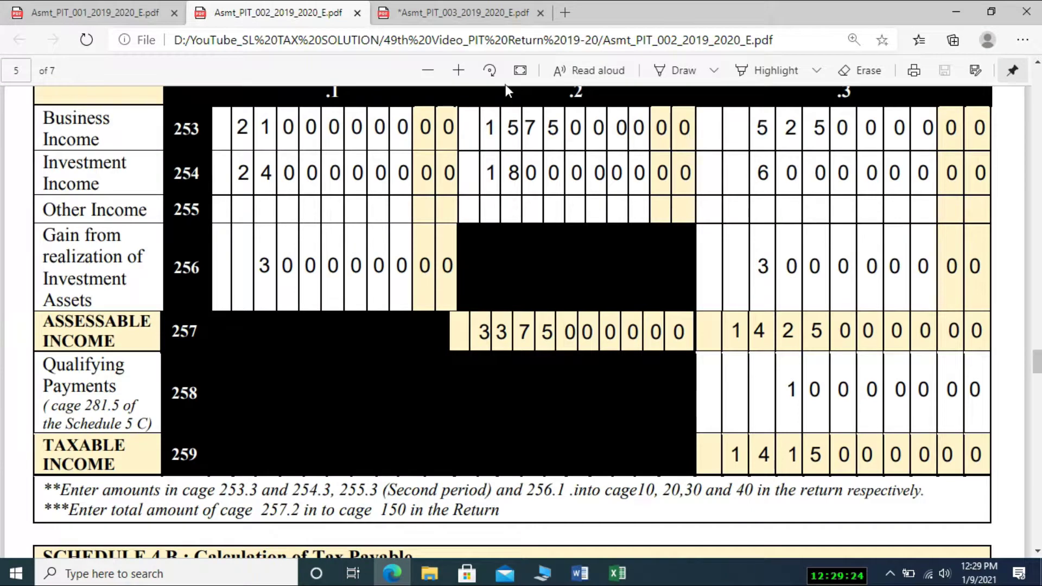
{"action": "left_click", "coordinate": [108, 13]}
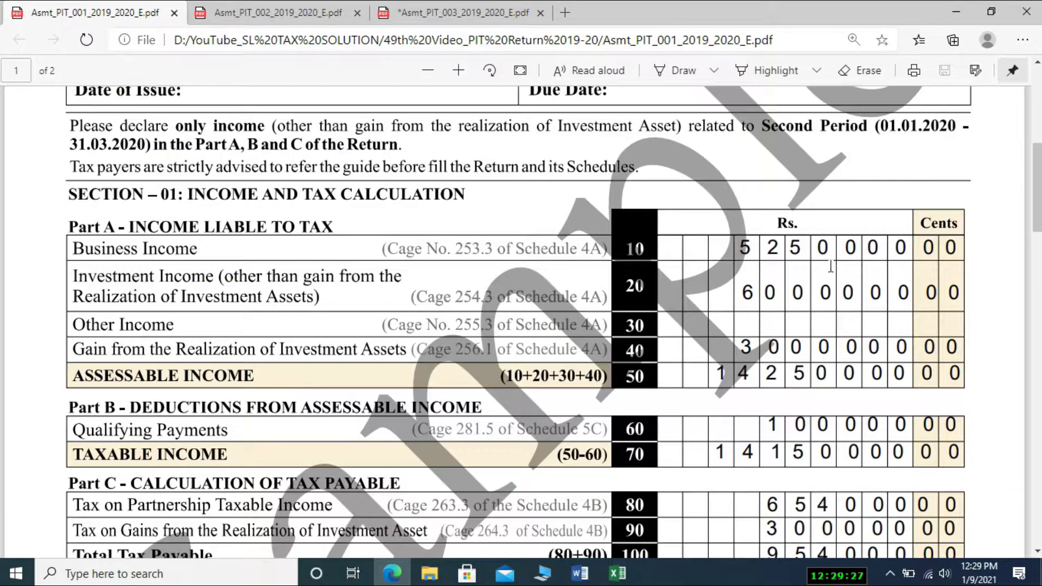
{"action": "left_click", "coordinate": [279, 12]}
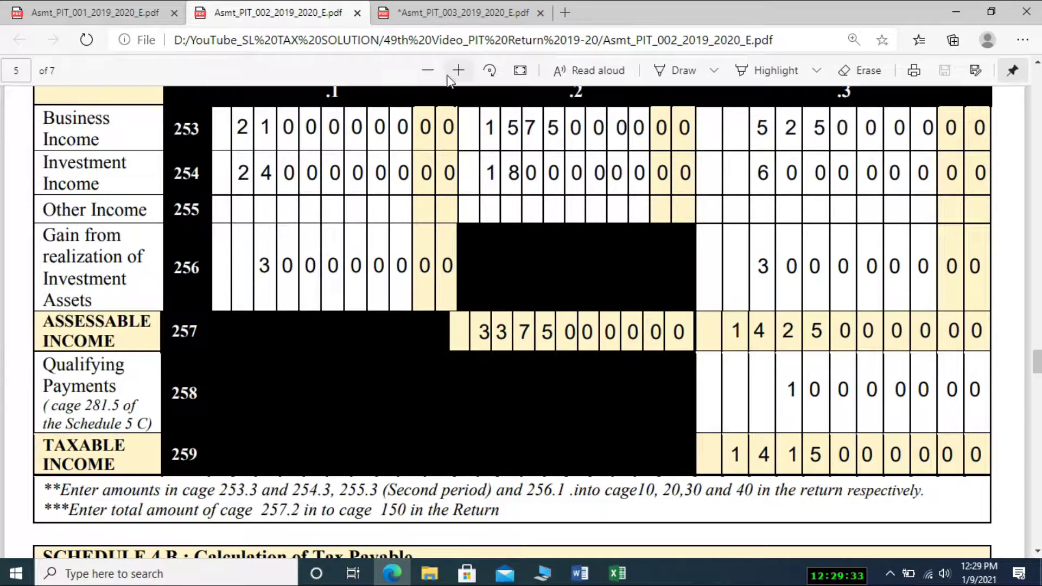
{"action": "left_click", "coordinate": [94, 13]}
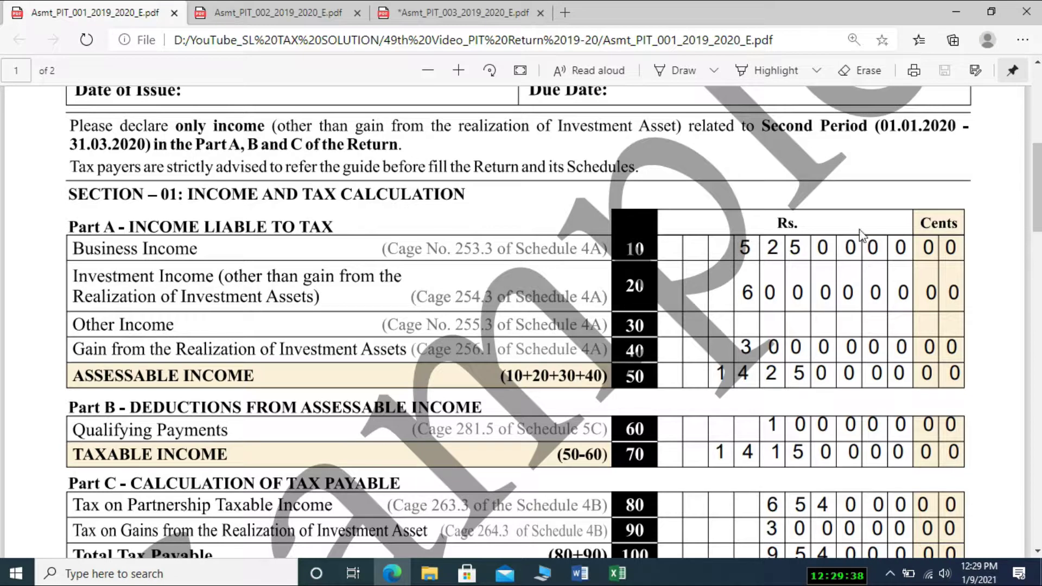
Step: Trace investment income in cage 254.3 and the investment asset gain in cage 256 of Schedule 4A to cages 20 and 40 of the return
{"action": "left_click", "coordinate": [281, 16]}
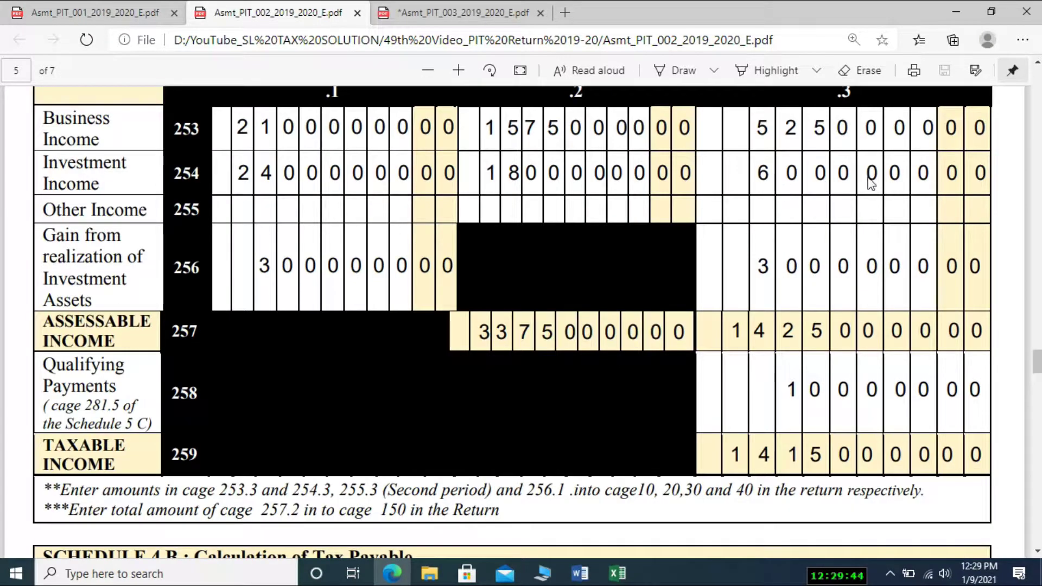
{"action": "left_click", "coordinate": [76, 12]}
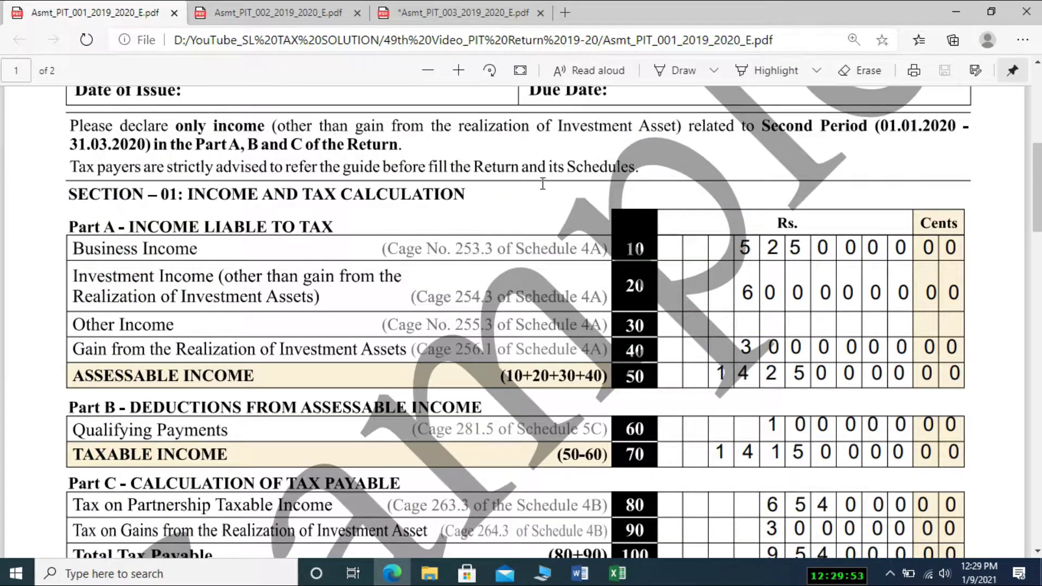
{"action": "left_click", "coordinate": [304, 16]}
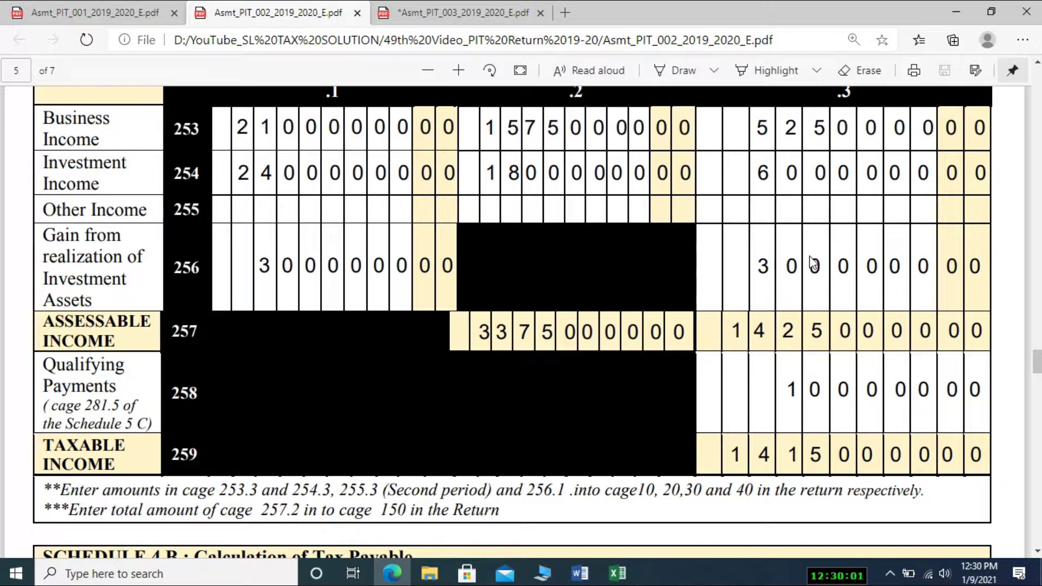
{"action": "left_click", "coordinate": [121, 14]}
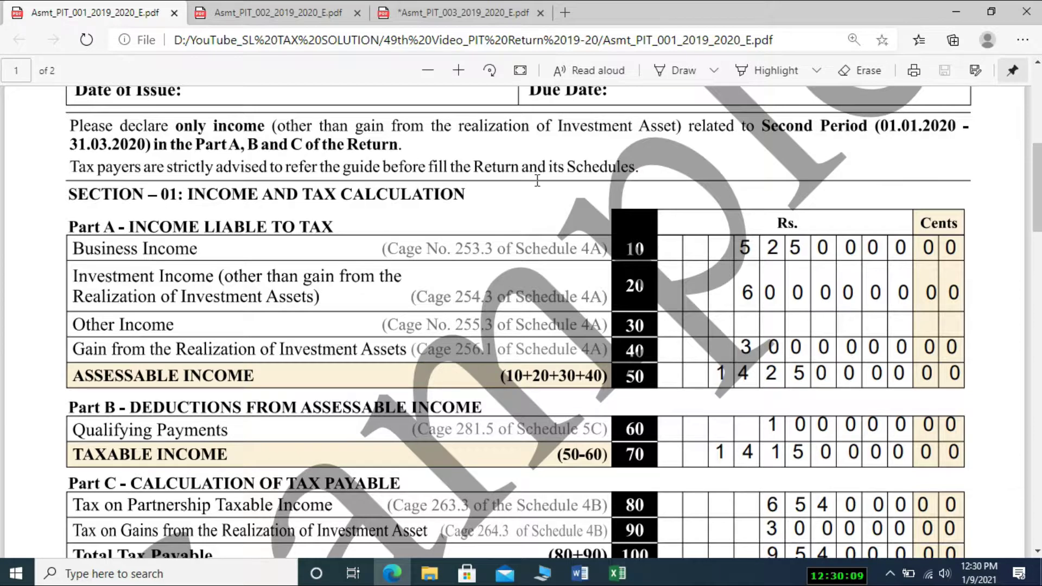
Step: Compare assessable income, qualifying payments and taxable income in Schedule 4A with cages 50, 60 and 70 of the return
{"action": "left_click", "coordinate": [278, 14]}
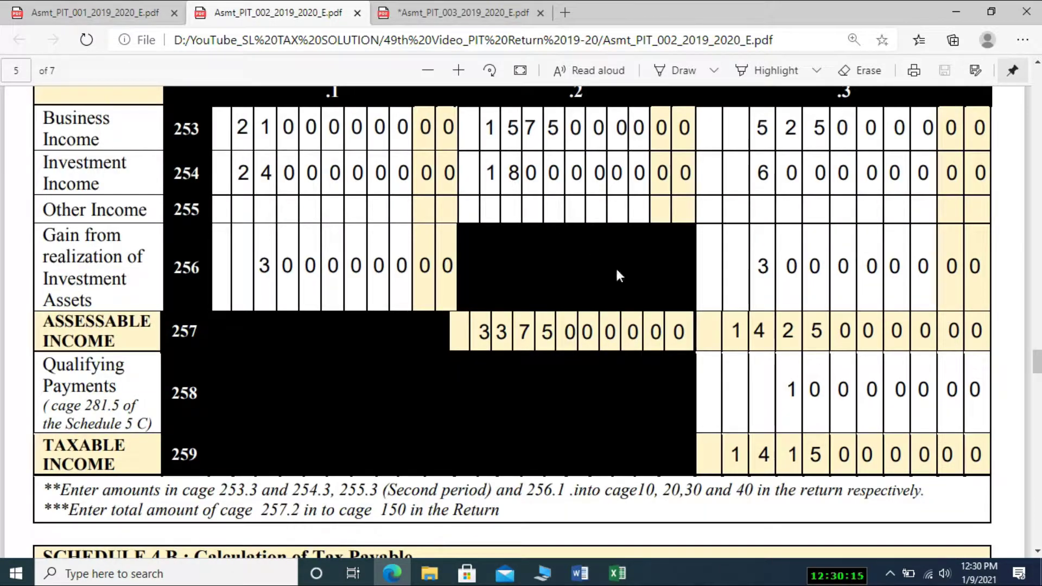
{"action": "left_click", "coordinate": [93, 12]}
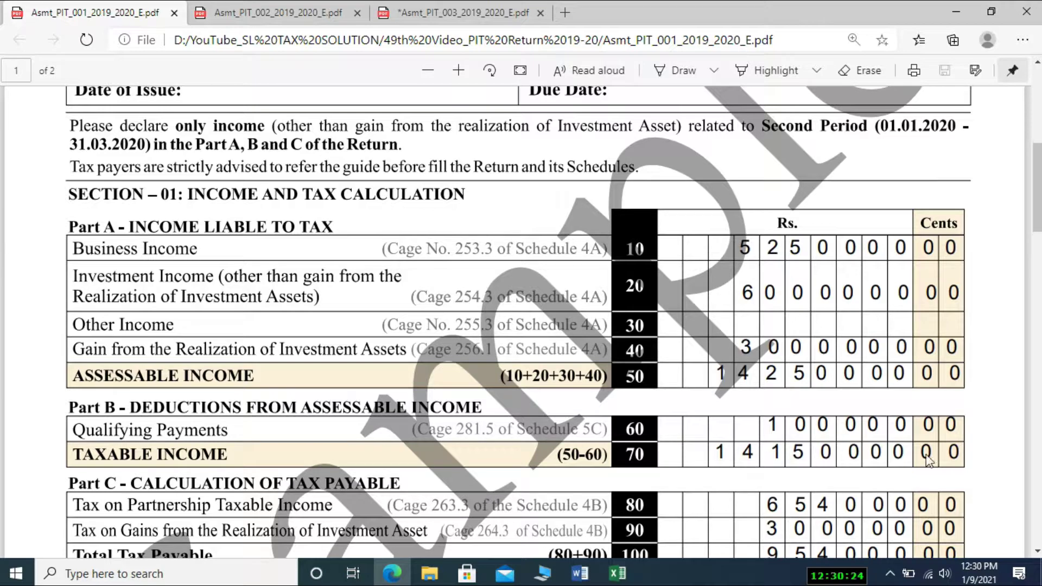
{"action": "key", "text": "ctrl+Tab"}
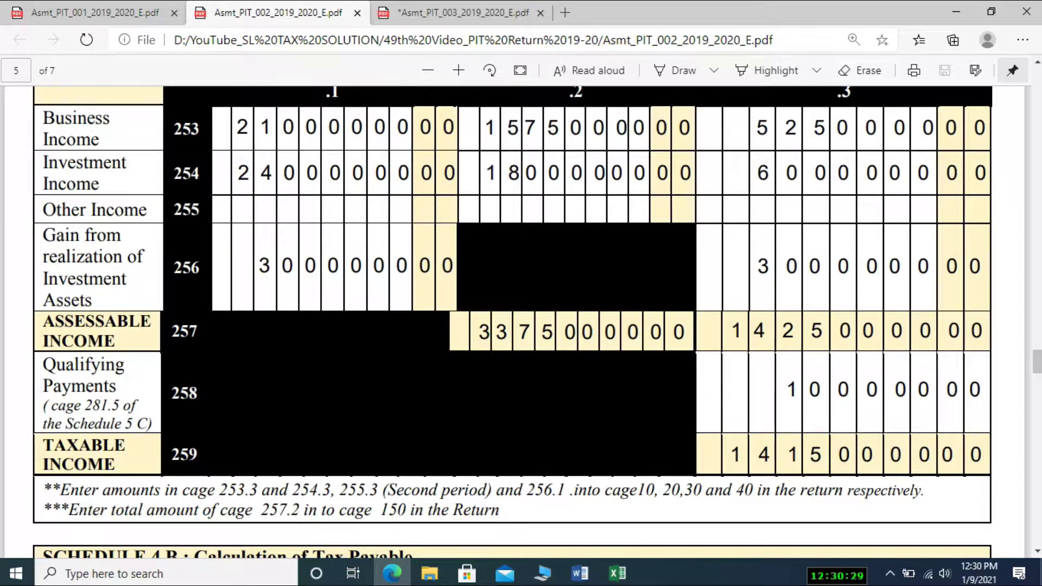
Step: Compare the partnership taxable income and the 0% and 6% bands in cages 260 to 262 of Schedule 4B with the guide's Calculation of Tax liability
{"action": "scroll", "coordinate": [1037, 551], "scroll_direction": "down", "scroll_amount": 8}
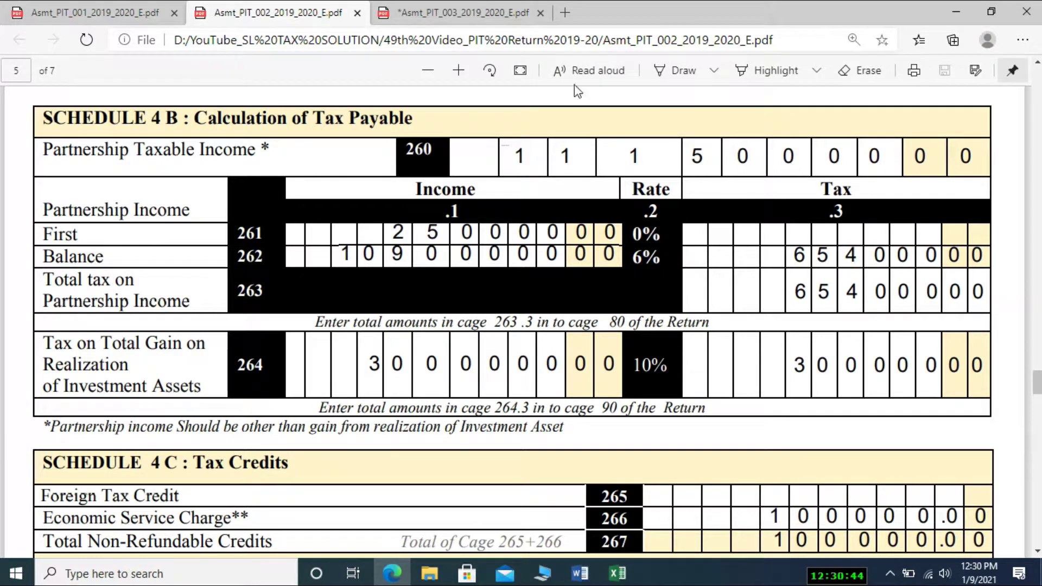
{"action": "left_click", "coordinate": [444, 12]}
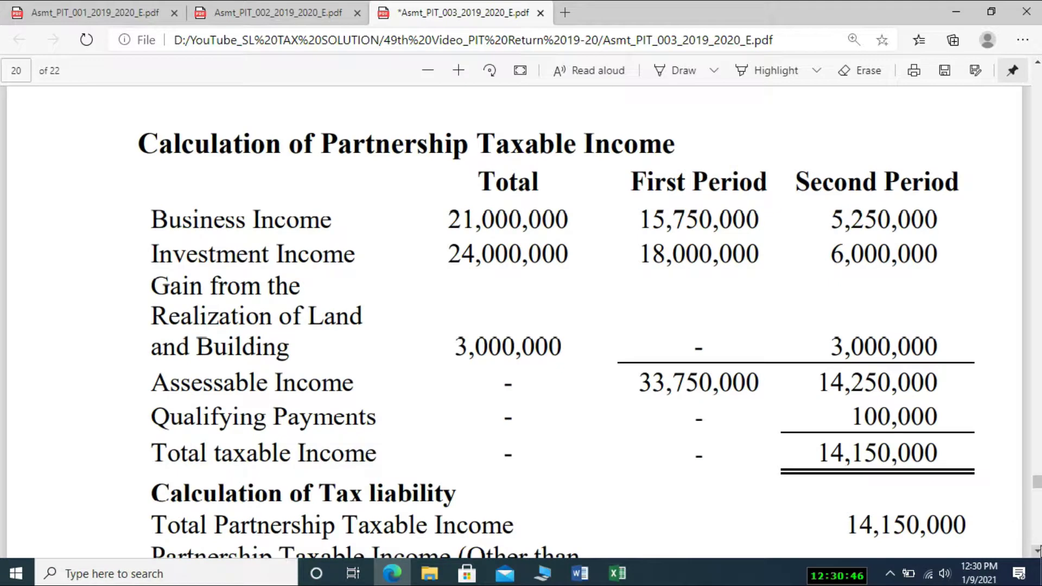
{"action": "scroll", "coordinate": [834, 216], "scroll_direction": "down", "scroll_amount": 6}
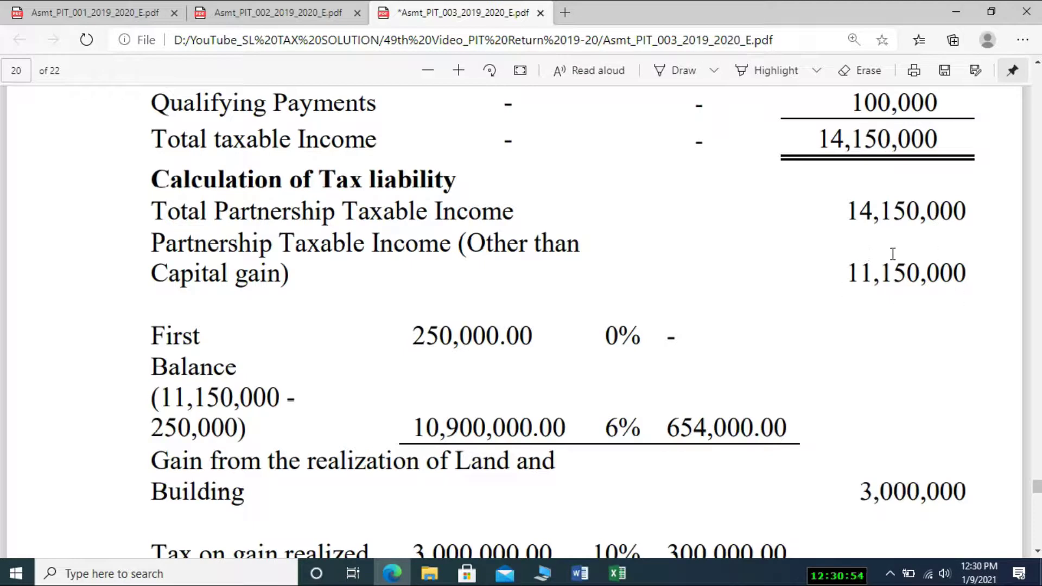
{"action": "left_click", "coordinate": [271, 13]}
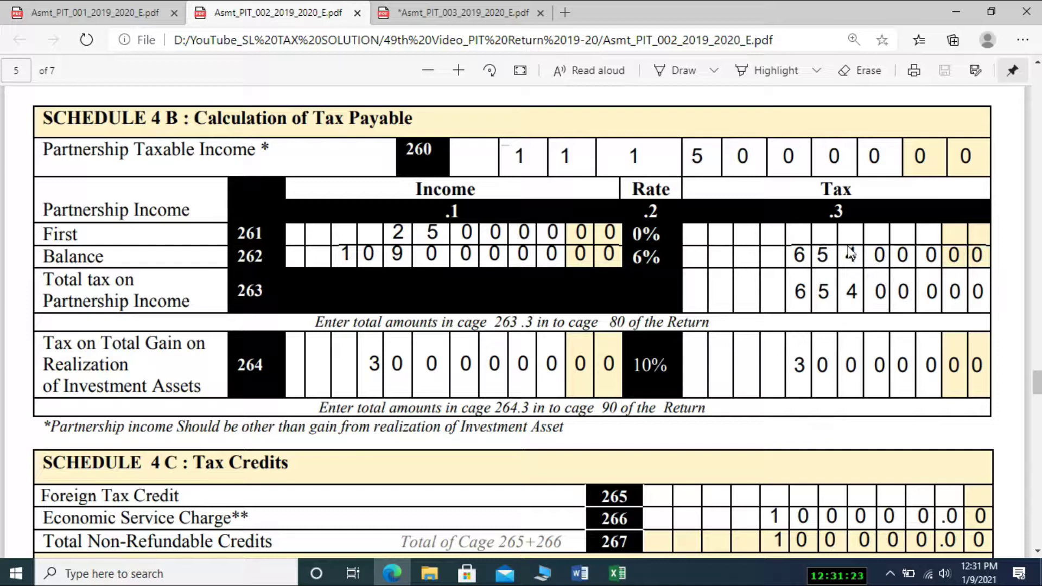
{"action": "left_click", "coordinate": [443, 15]}
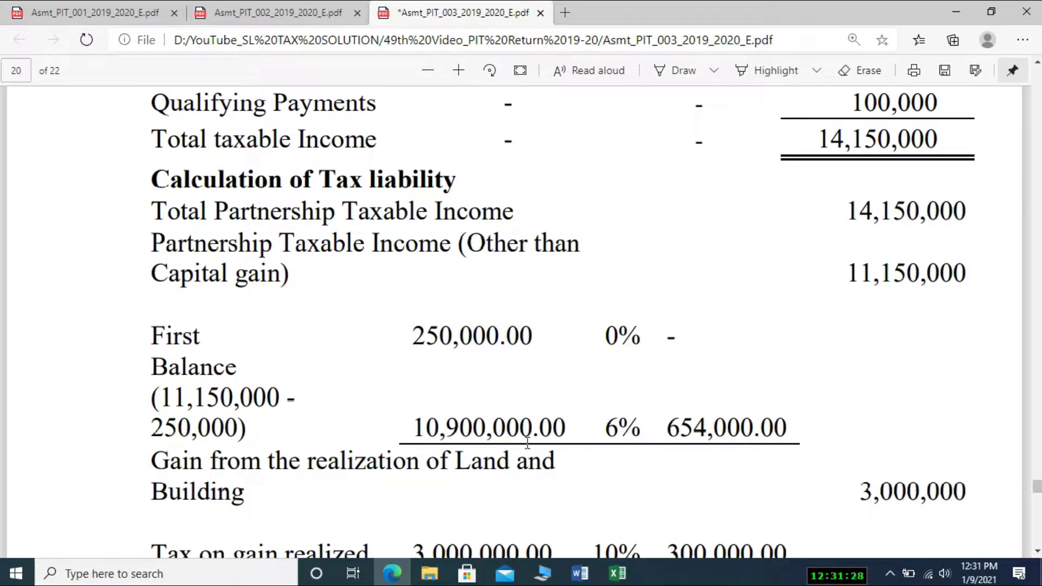
Step: Check the 10% tax on the realization of investment assets in cage 264 of Schedule 4B against the guide's tax on gain realized
{"action": "left_click", "coordinate": [282, 13]}
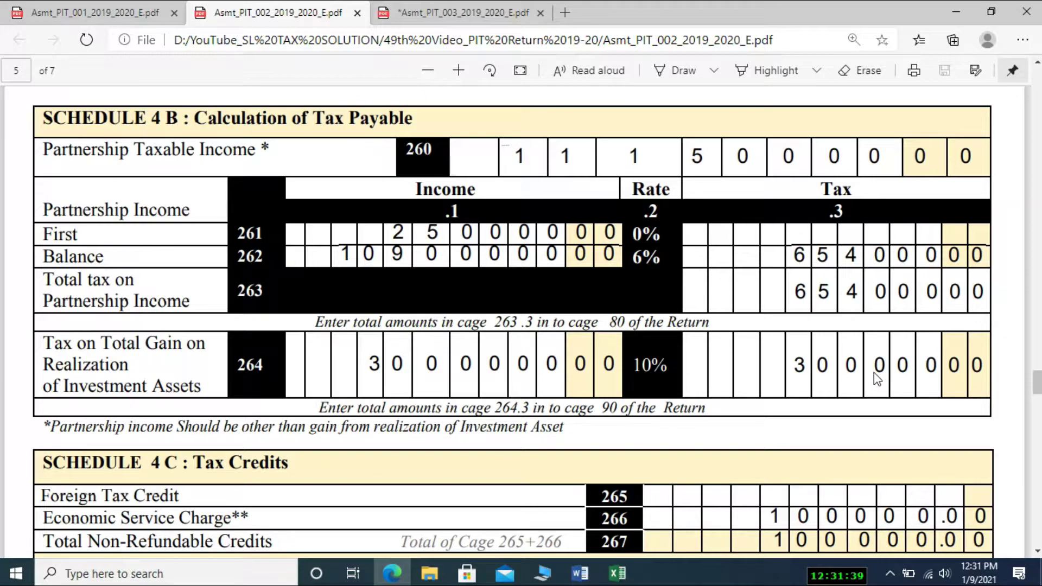
{"action": "left_click", "coordinate": [462, 13]}
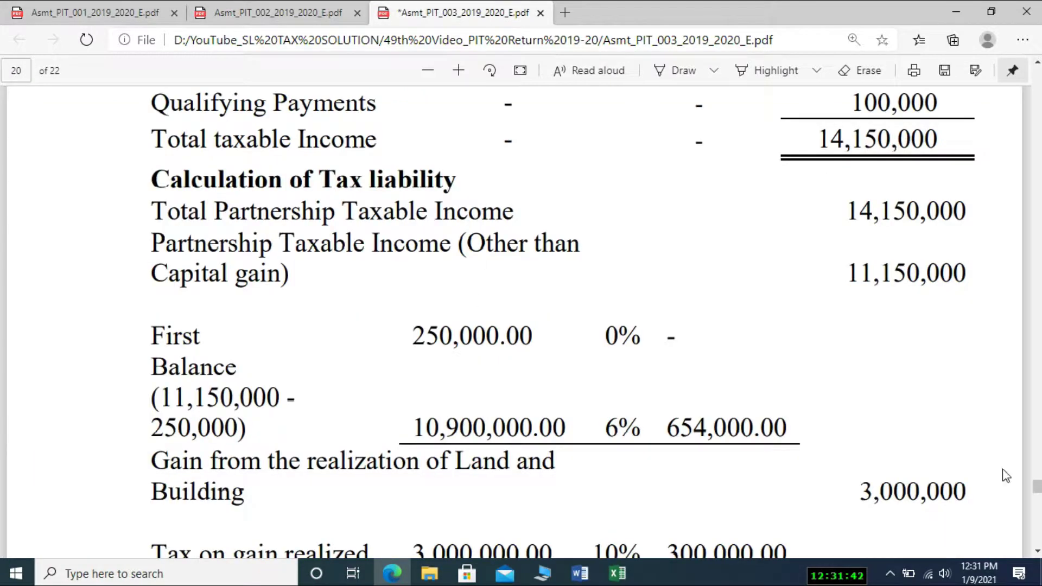
{"action": "left_click", "coordinate": [1037, 552]}
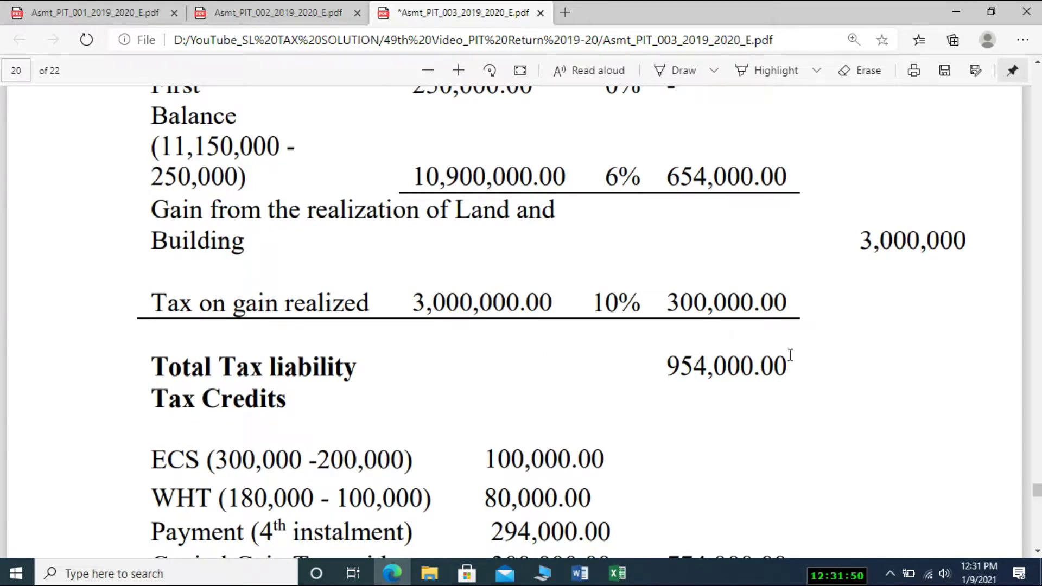
{"action": "left_click", "coordinate": [270, 20]}
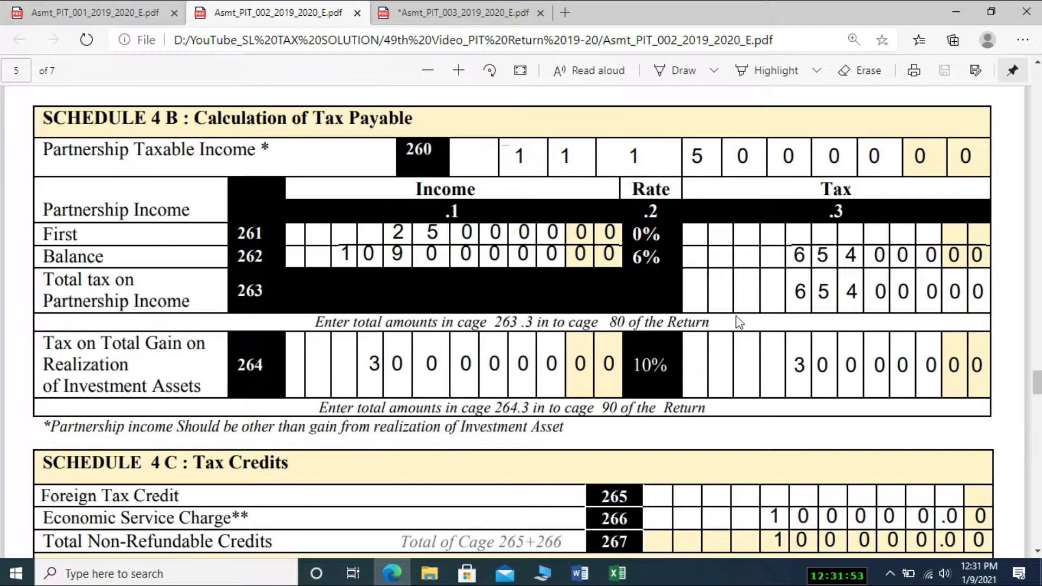
Step: Trace cages 263.3 and 264.3 of Schedule 4B to cages 80 and 90 in Part C of the return
{"action": "left_click", "coordinate": [1037, 550]}
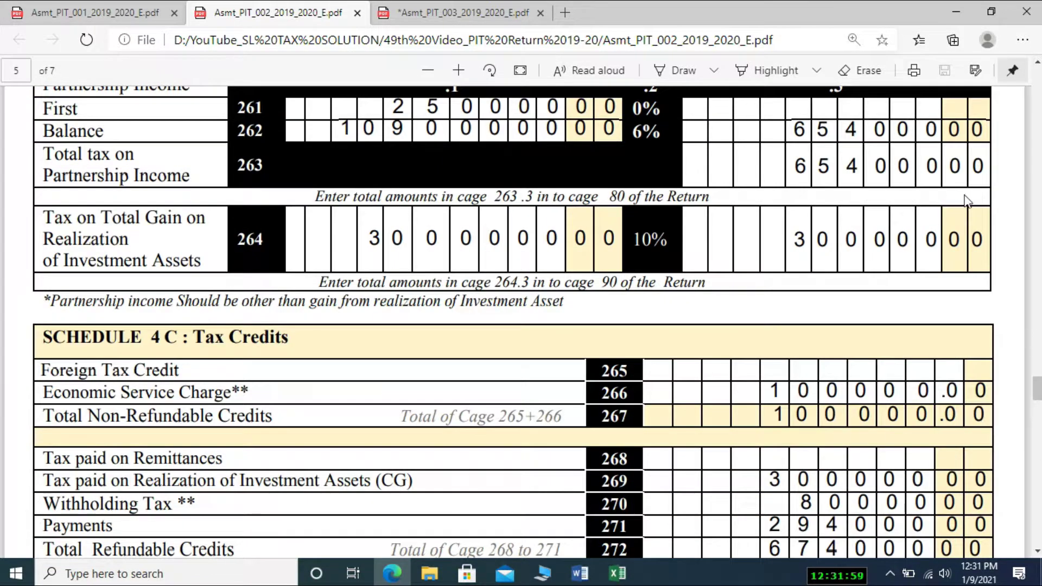
{"action": "left_click", "coordinate": [1038, 64]}
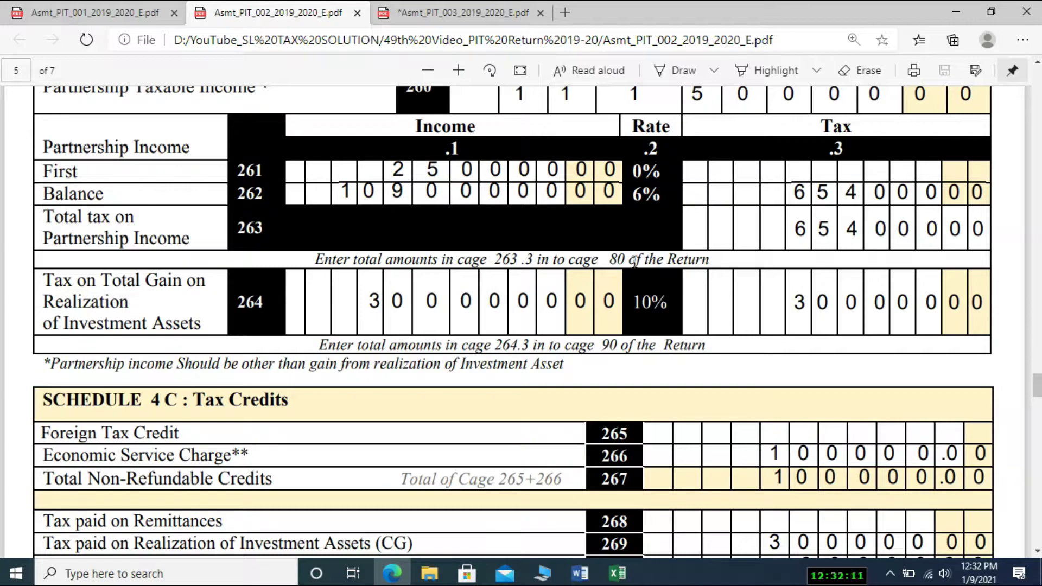
{"action": "left_click", "coordinate": [99, 14]}
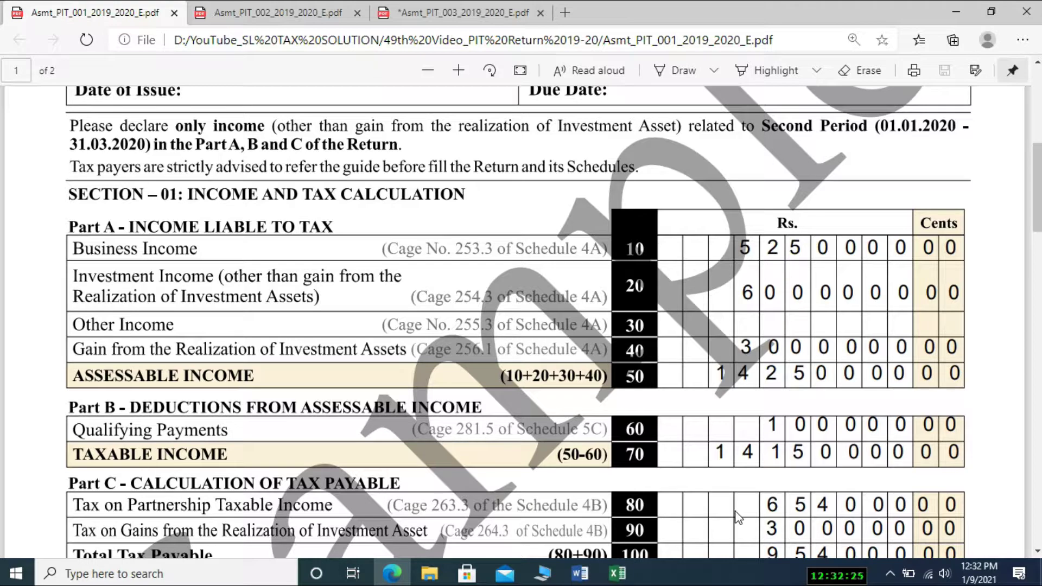
{"action": "left_click", "coordinate": [280, 16]}
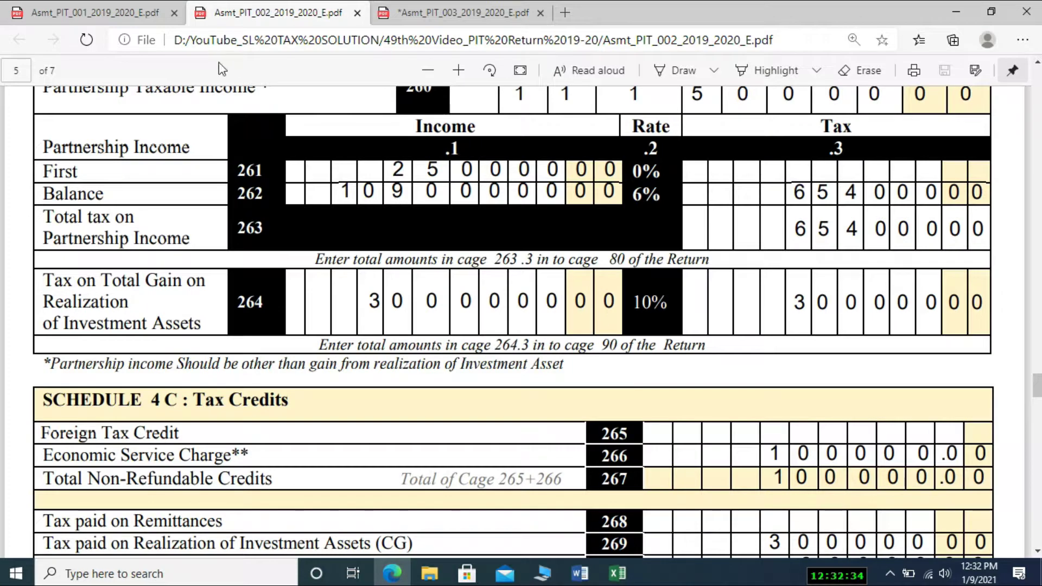
{"action": "left_click", "coordinate": [111, 15]}
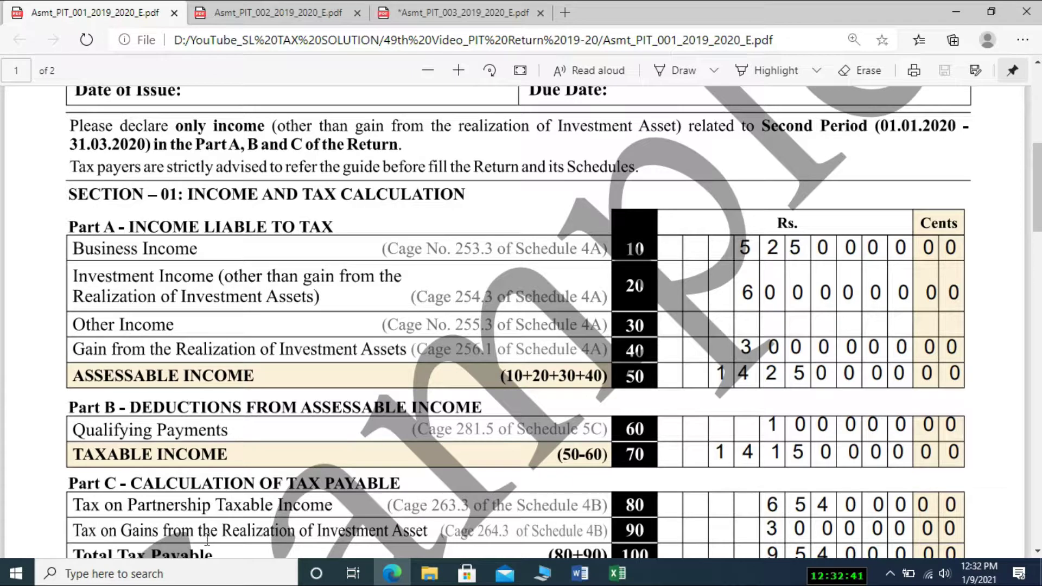
{"action": "left_click", "coordinate": [285, 16]}
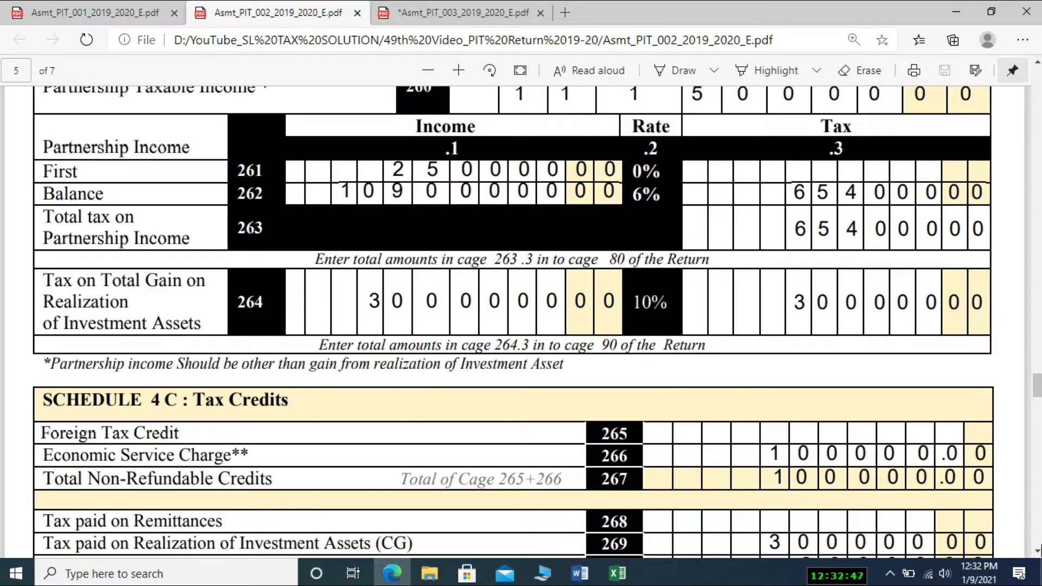
Step: Compare the economic service charge, capital gain tax, withholding tax and payments in cages 266 to 273 of Schedule 4C with the guide's Tax Credits
{"action": "left_click", "coordinate": [1038, 552]}
{"action": "left_click", "coordinate": [1038, 552]}
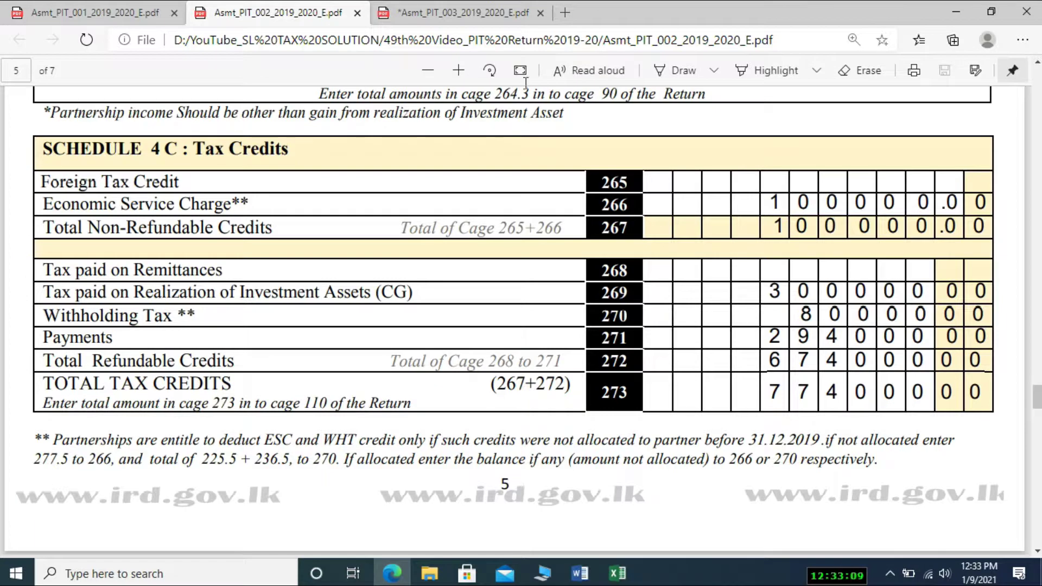
{"action": "left_click", "coordinate": [437, 13]}
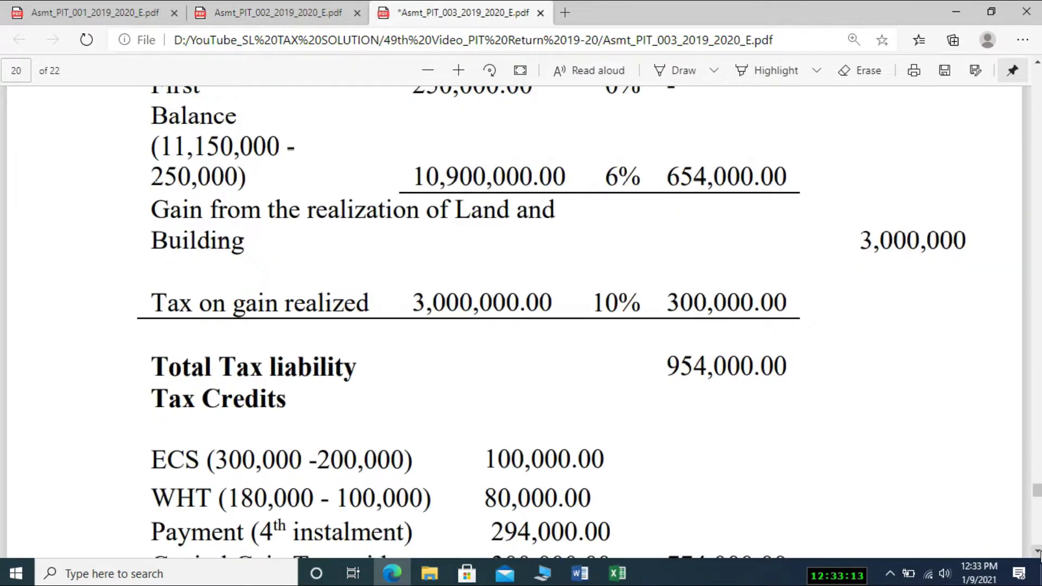
{"action": "left_click", "coordinate": [1038, 551]}
{"action": "left_click", "coordinate": [1038, 551]}
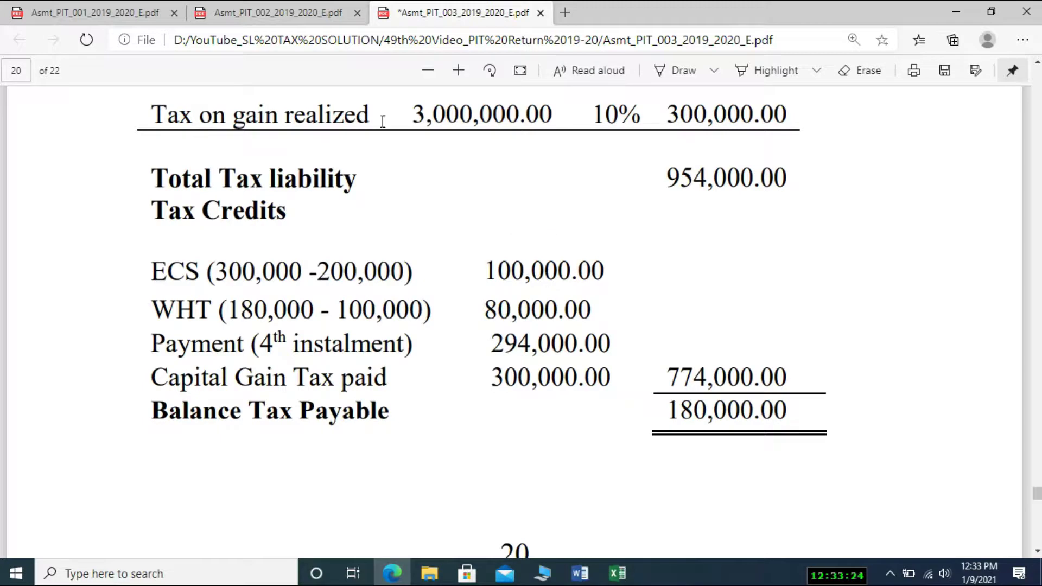
{"action": "left_click", "coordinate": [258, 14]}
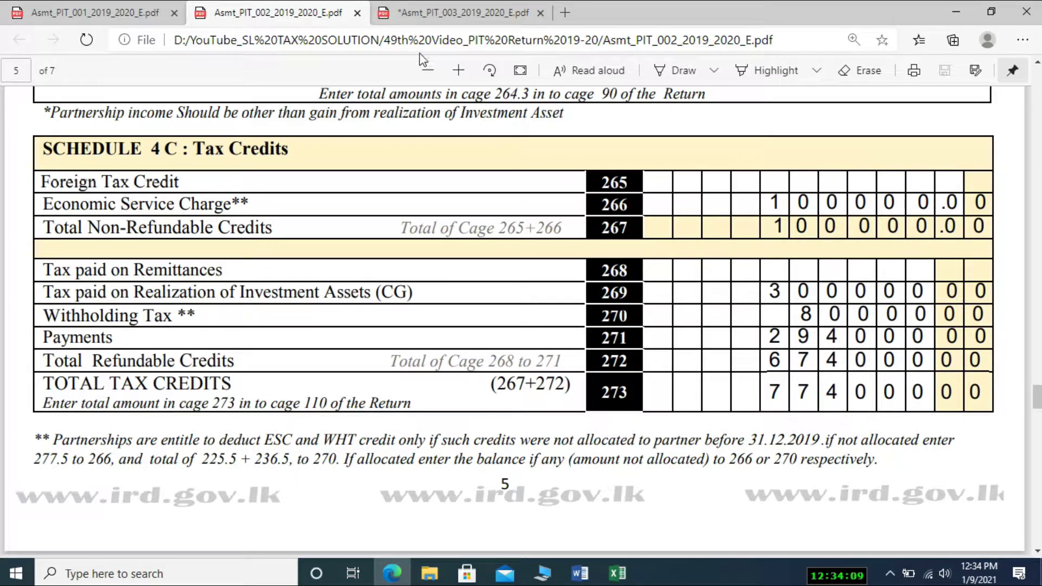
{"action": "left_click", "coordinate": [445, 17]}
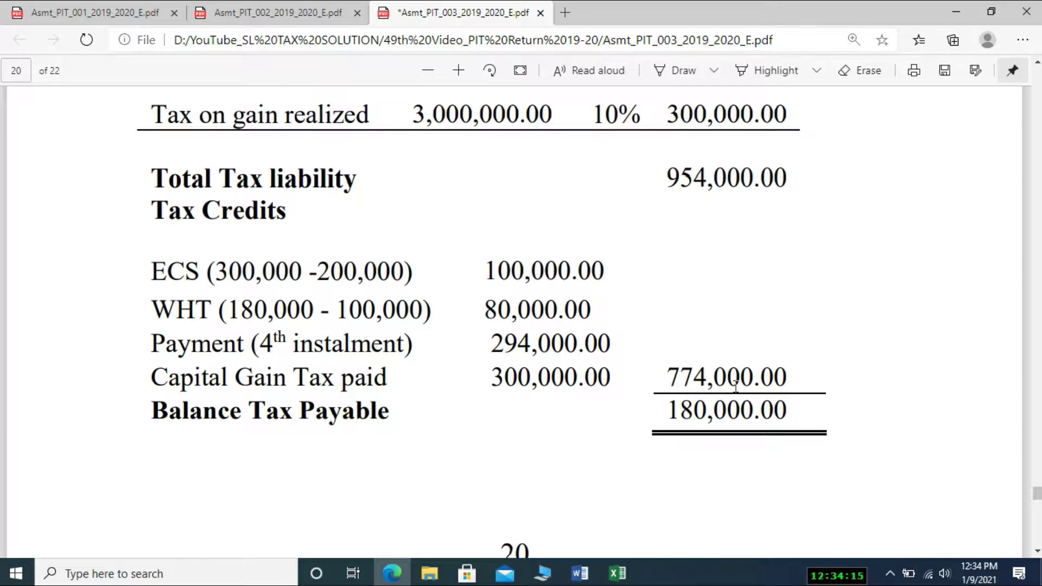
Step: Trace total tax credits in cage 273 of Schedule 4C to cage 110 and examine the balance payable and refund cages in Part C
{"action": "left_click", "coordinate": [290, 12]}
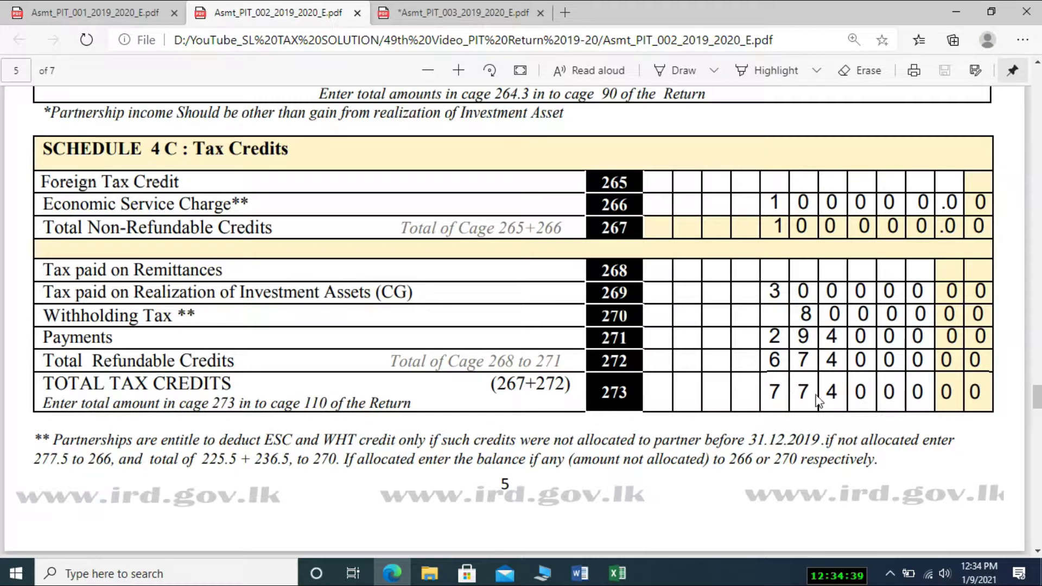
{"action": "left_click", "coordinate": [103, 13]}
{"action": "scroll", "coordinate": [639, 340], "scroll_direction": "down", "scroll_amount": 5}
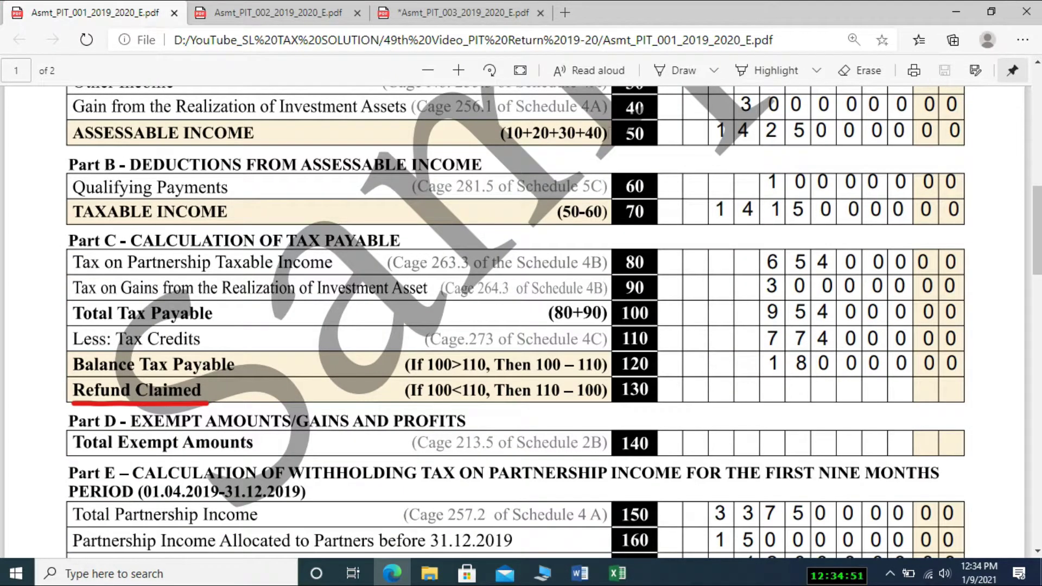
Step: Examine how Schedules 5A and 5B allocate withholding tax, instalments, capital gain tax and economic service charge to partners A and B
{"action": "left_click", "coordinate": [286, 15]}
{"action": "left_click_drag", "start_coordinate": [1038, 392], "coordinate": [1038, 424]}
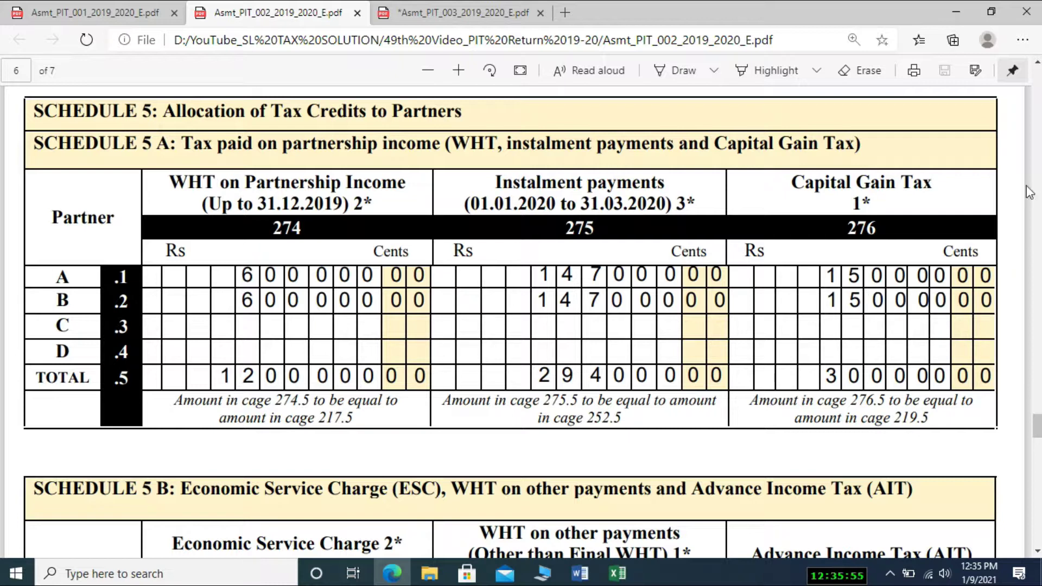
{"action": "scroll", "coordinate": [1037, 426], "scroll_direction": "down", "scroll_amount": 5}
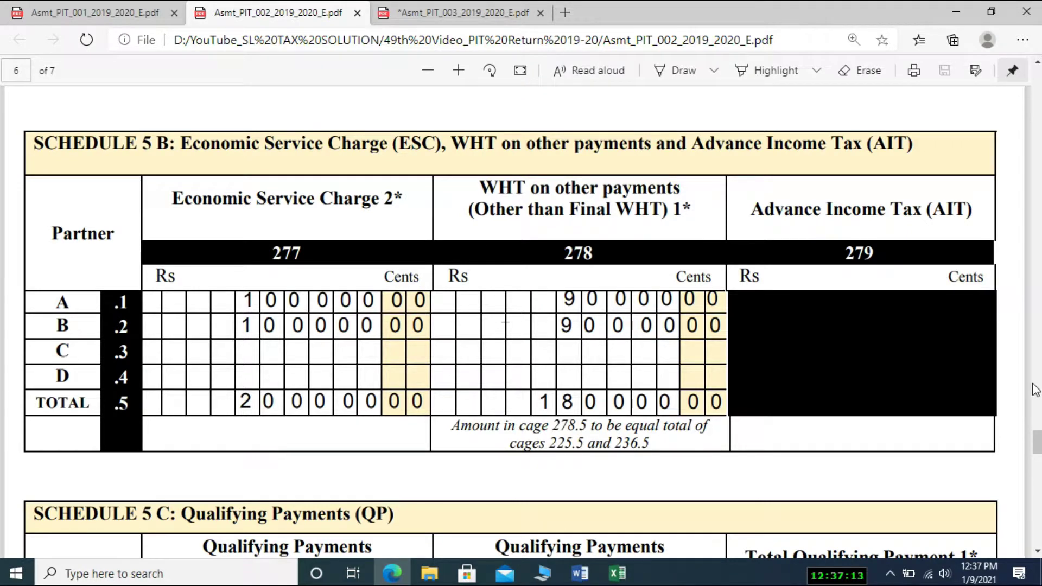
Step: Trace the second-period qualifying payments total in cage 281.5 of Schedule 5C to cage 258.3 of Schedule 4A
{"action": "left_click_drag", "start_coordinate": [1038, 439], "coordinate": [1038, 456]}
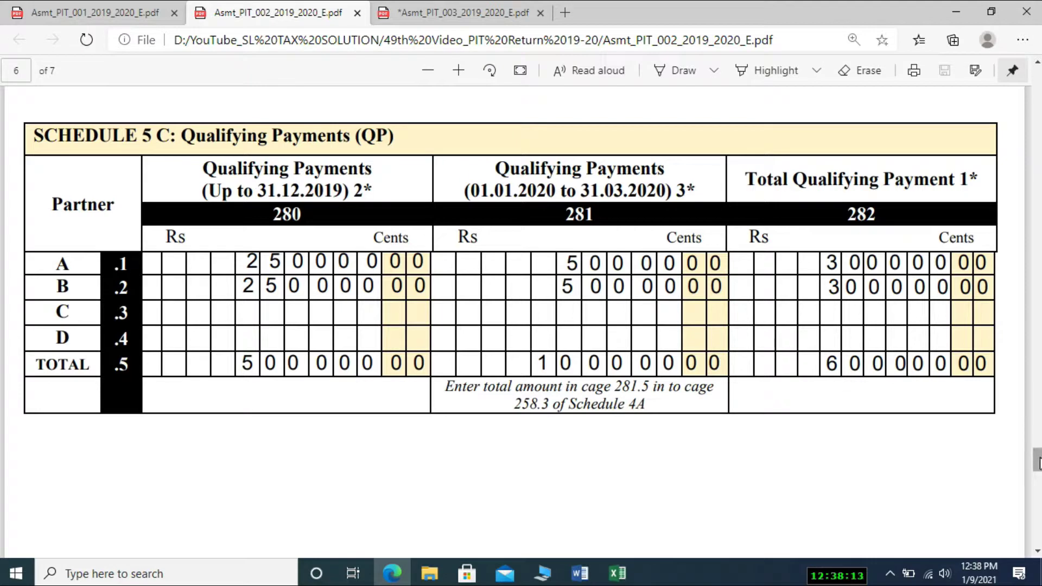
{"action": "left_click_drag", "start_coordinate": [1037, 462], "coordinate": [1037, 362]}
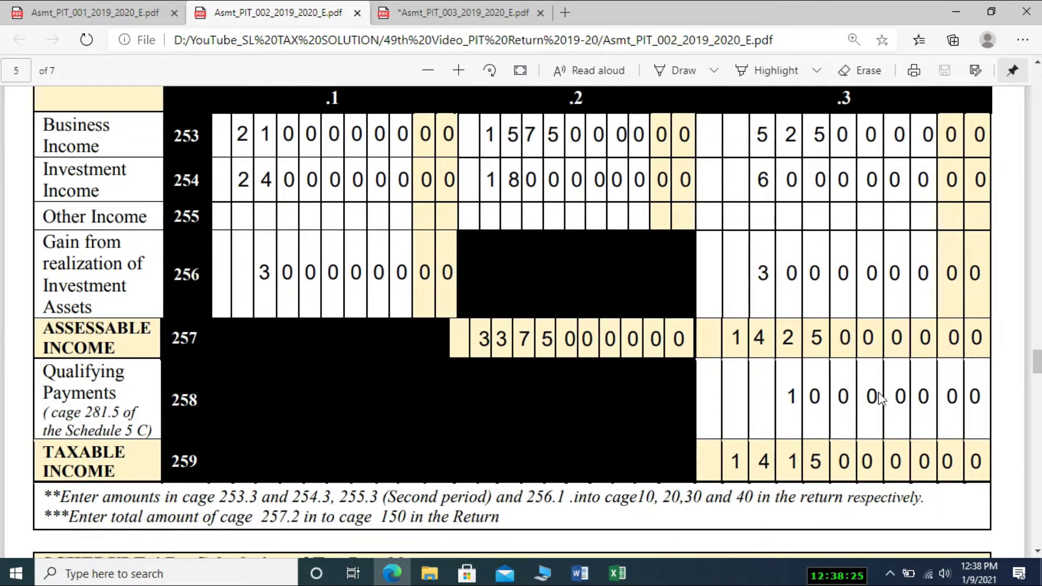
{"action": "left_click_drag", "start_coordinate": [1037, 365], "coordinate": [1039, 465]}
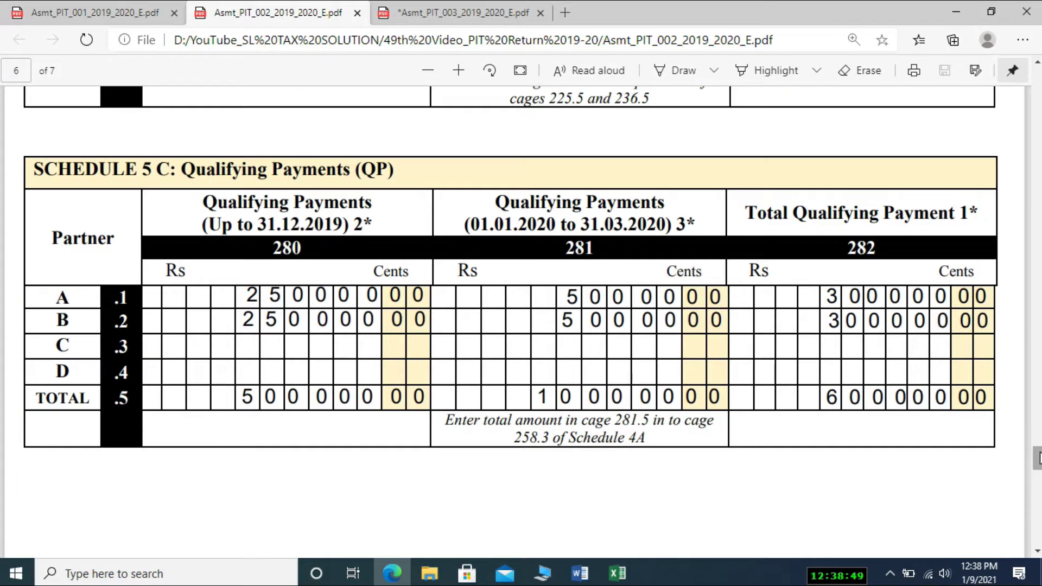
Step: Review the Schedule 6 loss adjustment, the Schedule 7 business details and balances, and the declarant section of the schedules
{"action": "left_click_drag", "start_coordinate": [1037, 458], "coordinate": [1037, 492]}
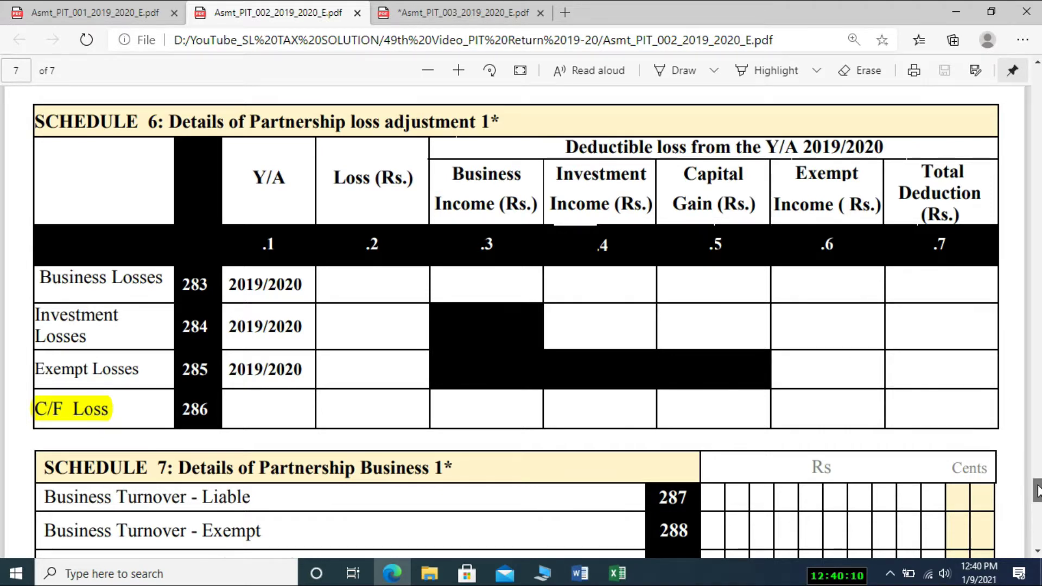
{"action": "scroll", "coordinate": [1037, 492], "scroll_direction": "down", "scroll_amount": 5}
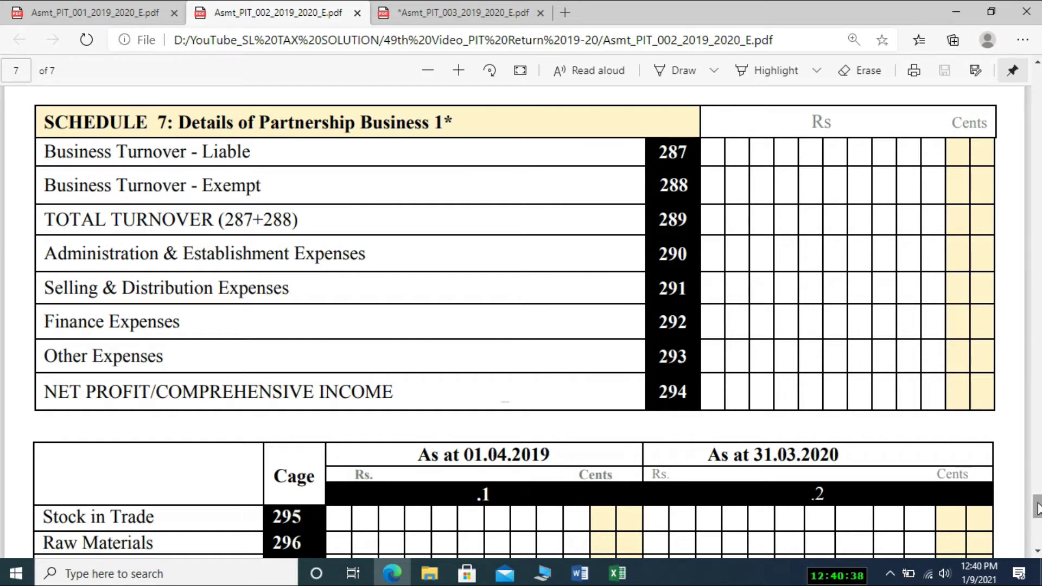
{"action": "left_click_drag", "start_coordinate": [1038, 508], "coordinate": [1037, 522]}
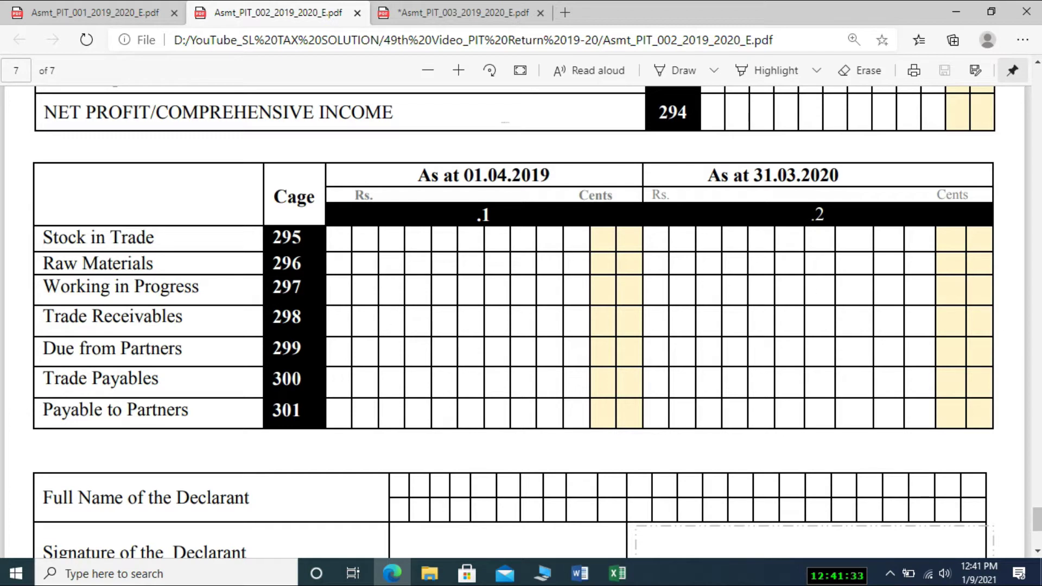
{"action": "left_click", "coordinate": [1038, 538]}
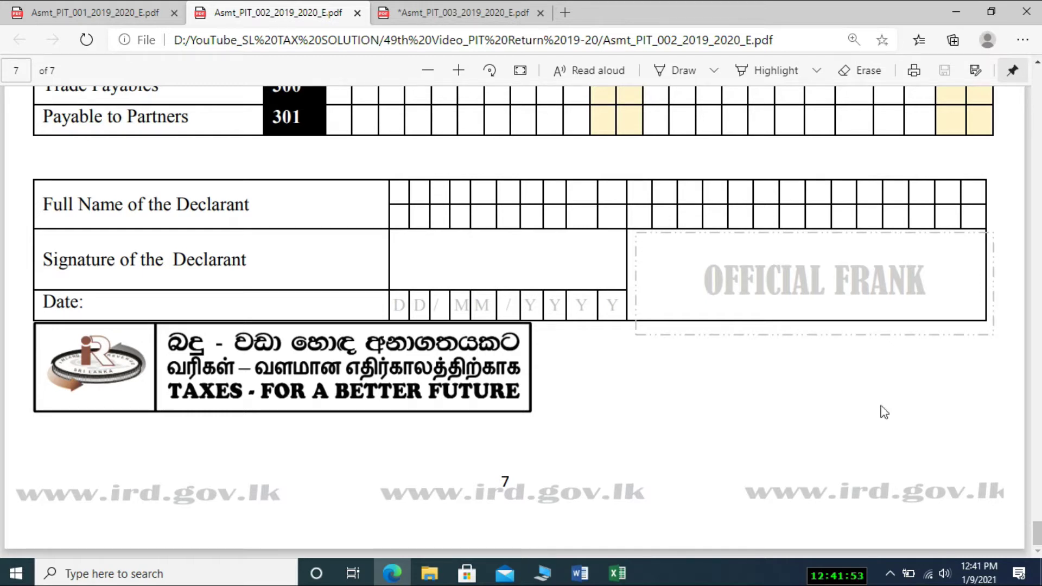
{"action": "left_click_drag", "start_coordinate": [1037, 534], "coordinate": [1037, 82]}
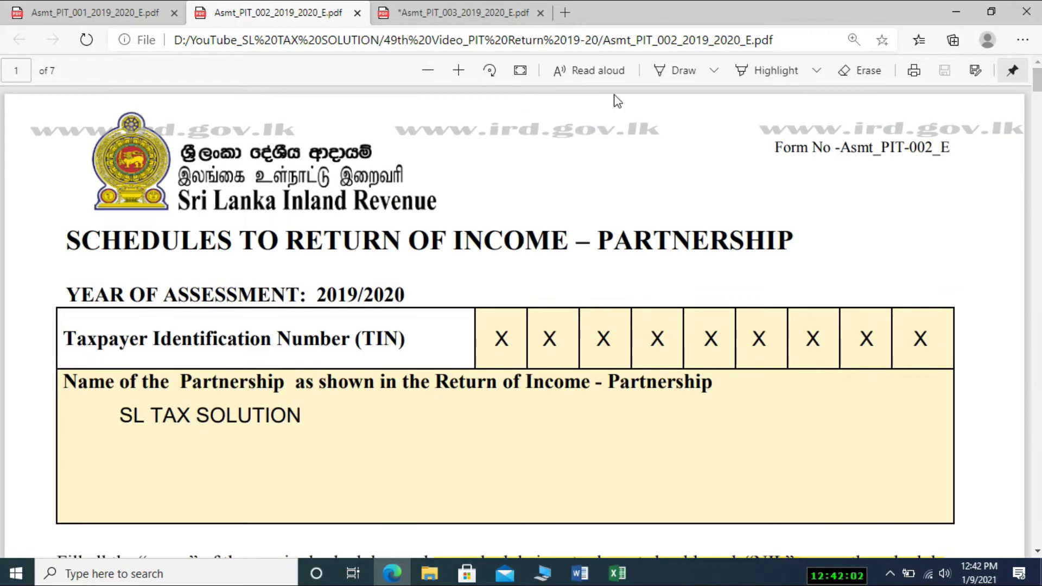
Step: Recheck cages 80 and 90 in Part C of the return against the tax totals in cages 263.3 and 264.3 of Schedule 4B
{"action": "left_click", "coordinate": [81, 13]}
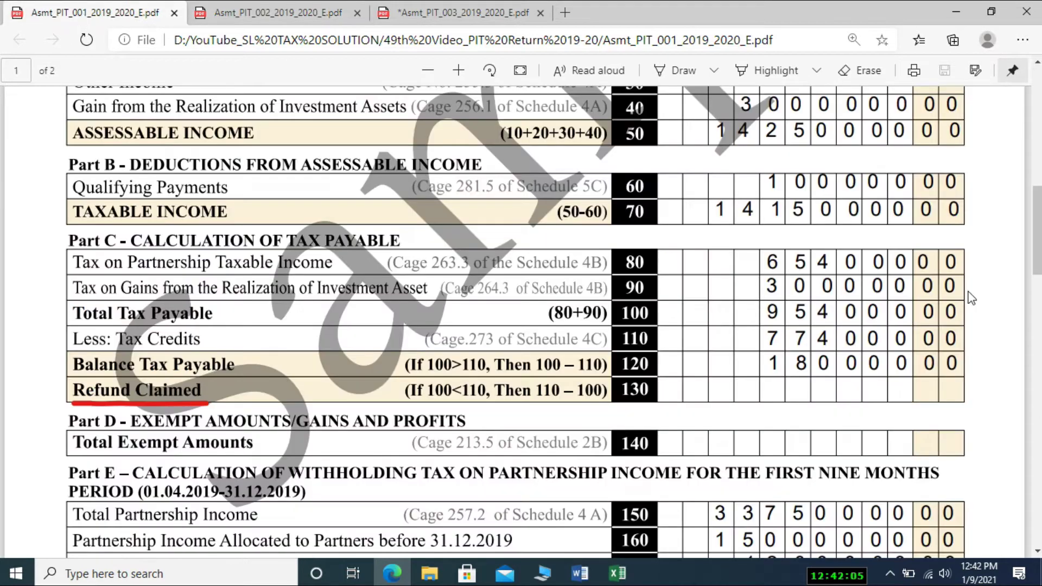
{"action": "left_click_drag", "start_coordinate": [1038, 245], "coordinate": [1038, 270]}
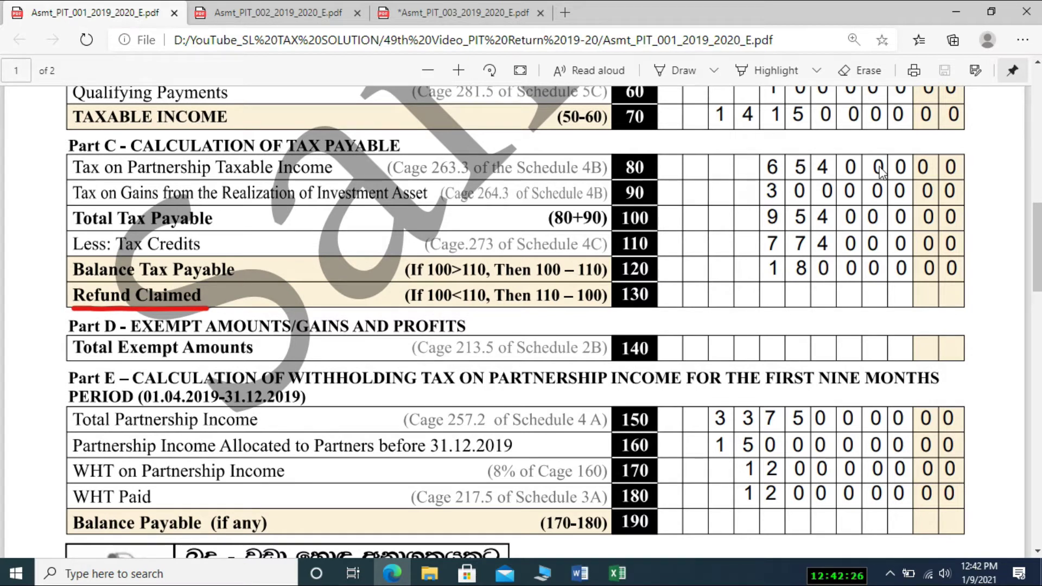
{"action": "left_click", "coordinate": [270, 12]}
{"action": "left_click_drag", "start_coordinate": [1036, 81], "coordinate": [1023, 394]}
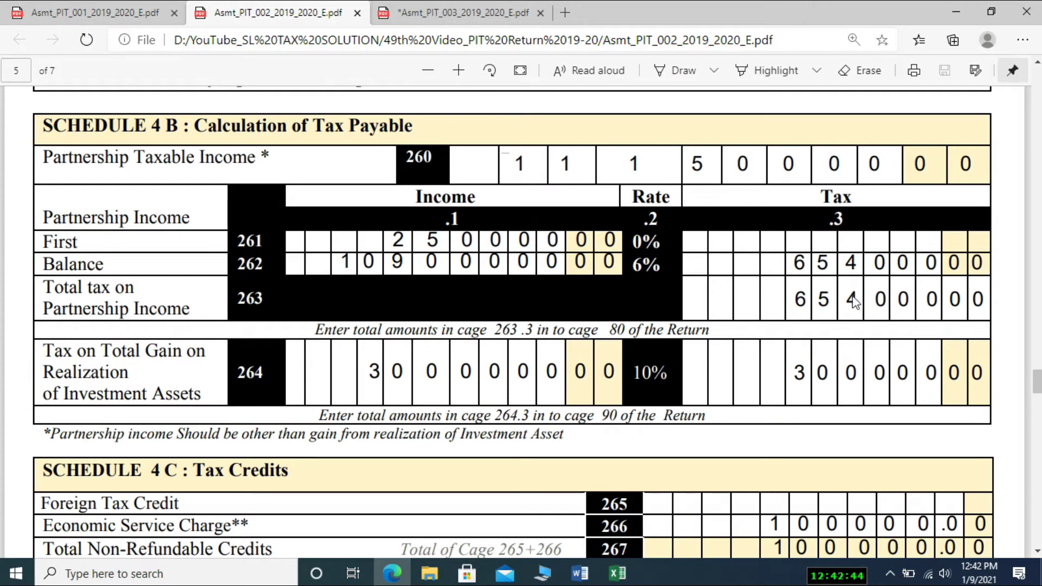
{"action": "left_click", "coordinate": [99, 8]}
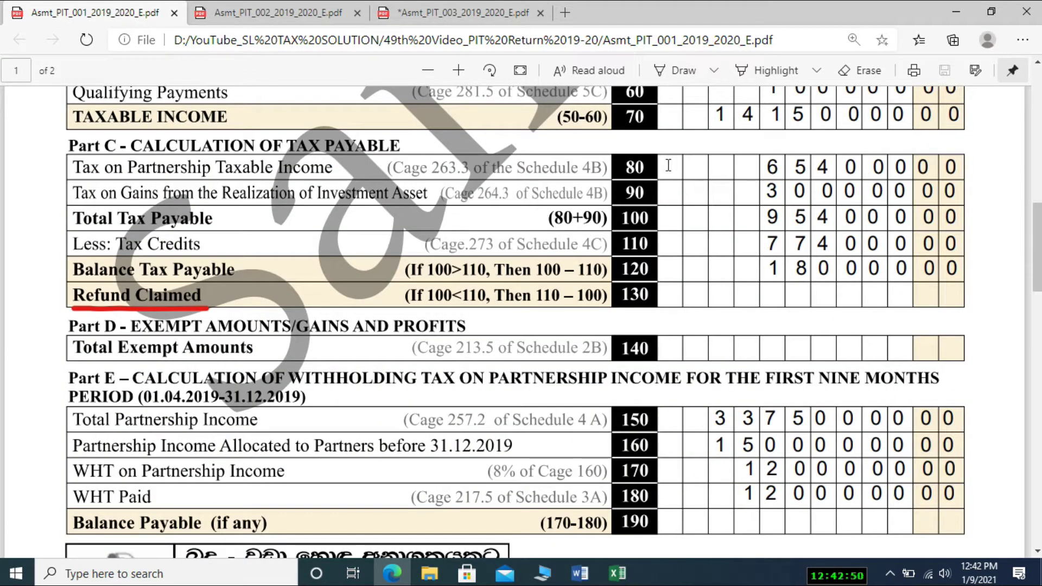
{"action": "key", "text": "ctrl+Tab"}
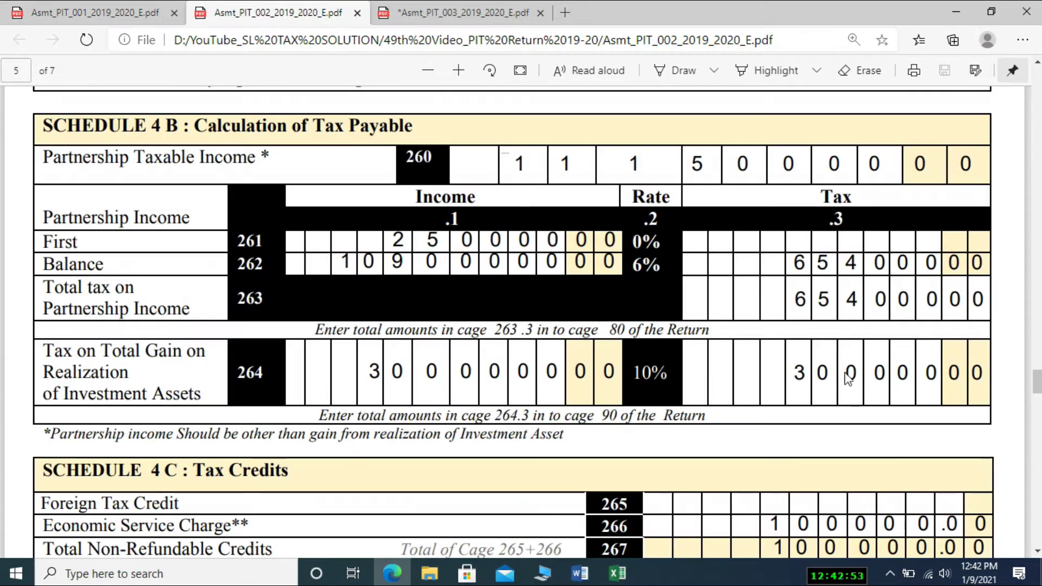
{"action": "left_click", "coordinate": [131, 17]}
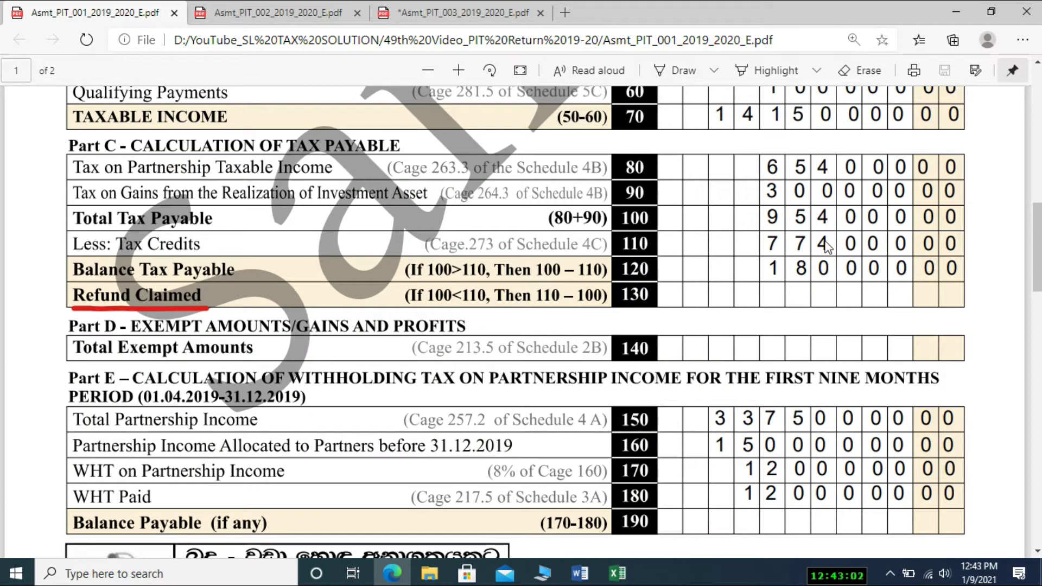
Step: Check the tax credits in cage 110 of the return against total tax credits in cage 273 of Schedule 4C
{"action": "left_click", "coordinate": [271, 14]}
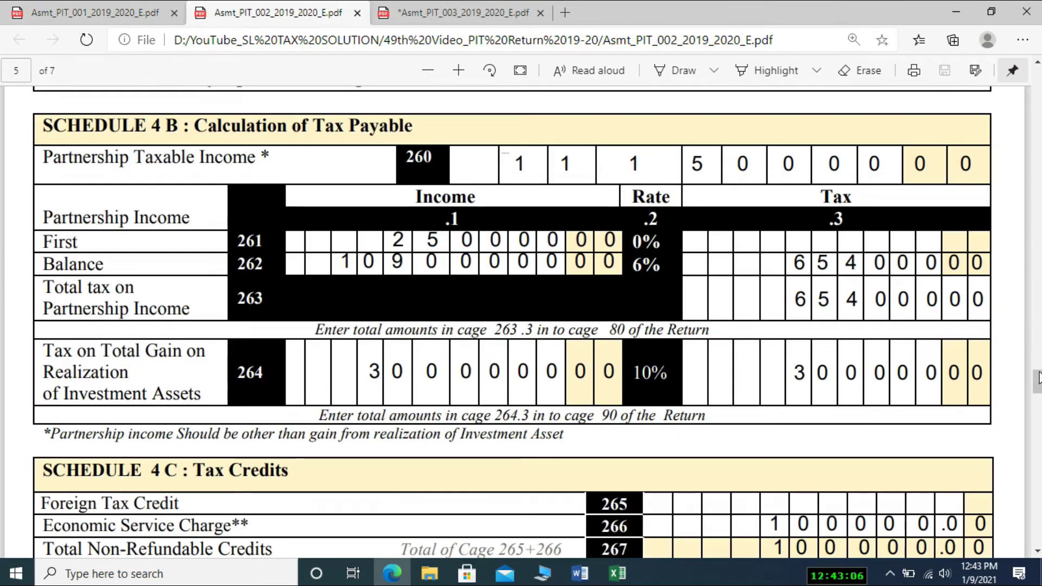
{"action": "scroll", "coordinate": [1038, 371], "scroll_direction": "down", "scroll_amount": 5}
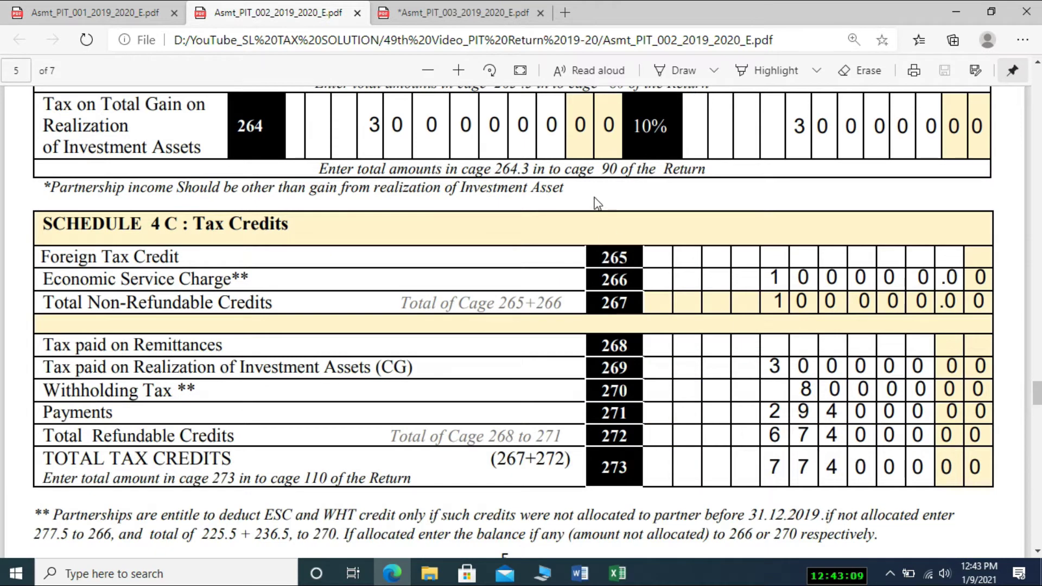
{"action": "left_click", "coordinate": [100, 13]}
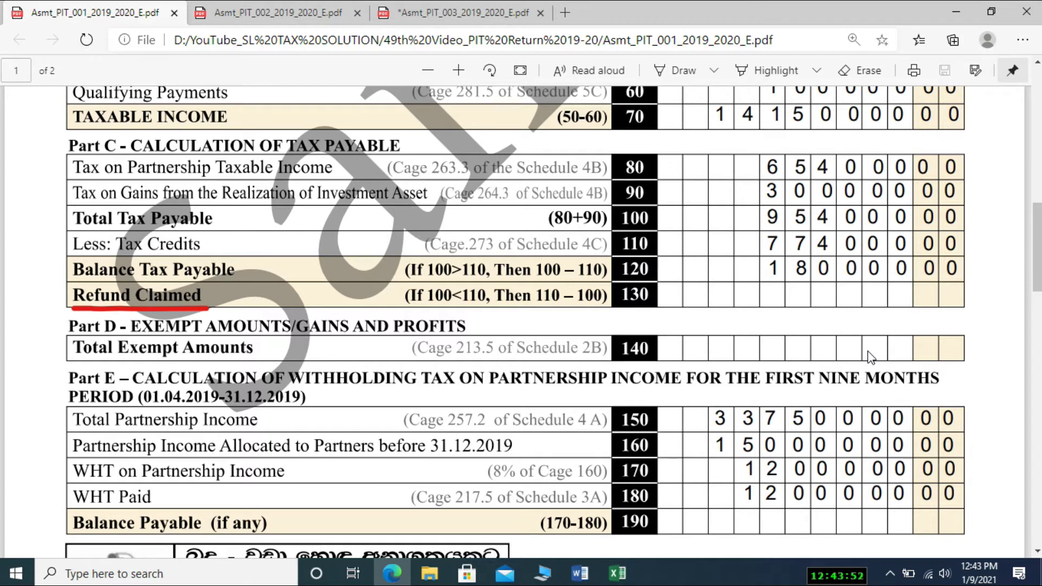
Step: Trace total partnership income in cage 150 of Part E to the guide's first-period assessable income and cage 257.2 of Schedule 4A
{"action": "left_click_drag", "start_coordinate": [1041, 241], "coordinate": [1040, 277]}
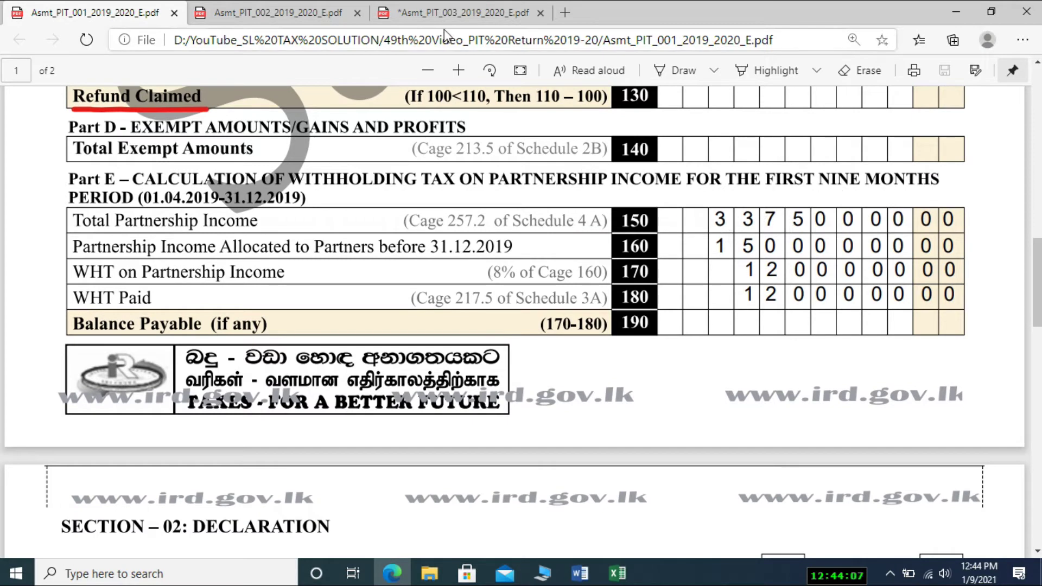
{"action": "left_click", "coordinate": [445, 14]}
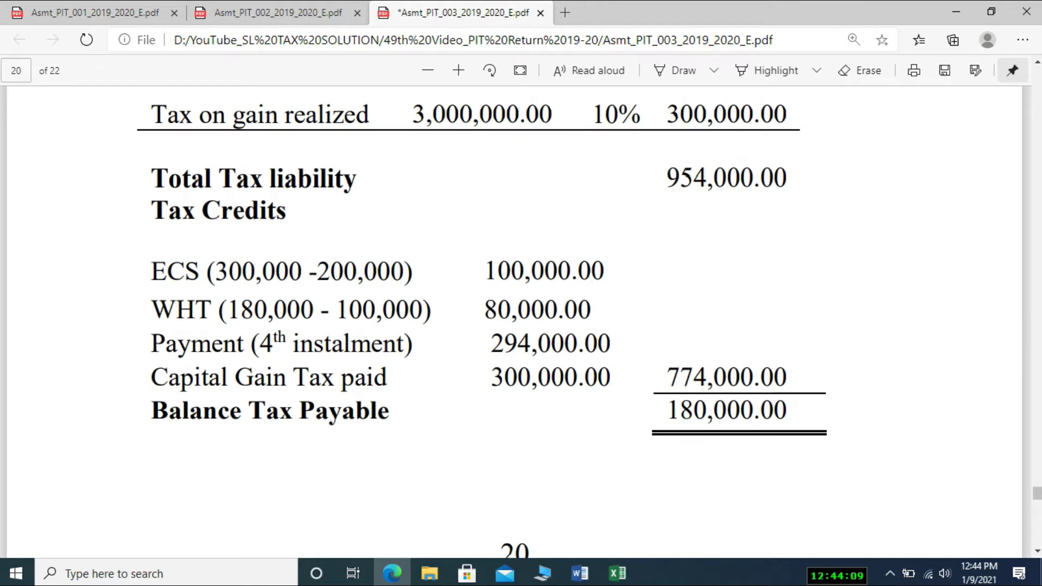
{"action": "scroll", "coordinate": [1037, 480], "scroll_direction": "up", "scroll_amount": 12}
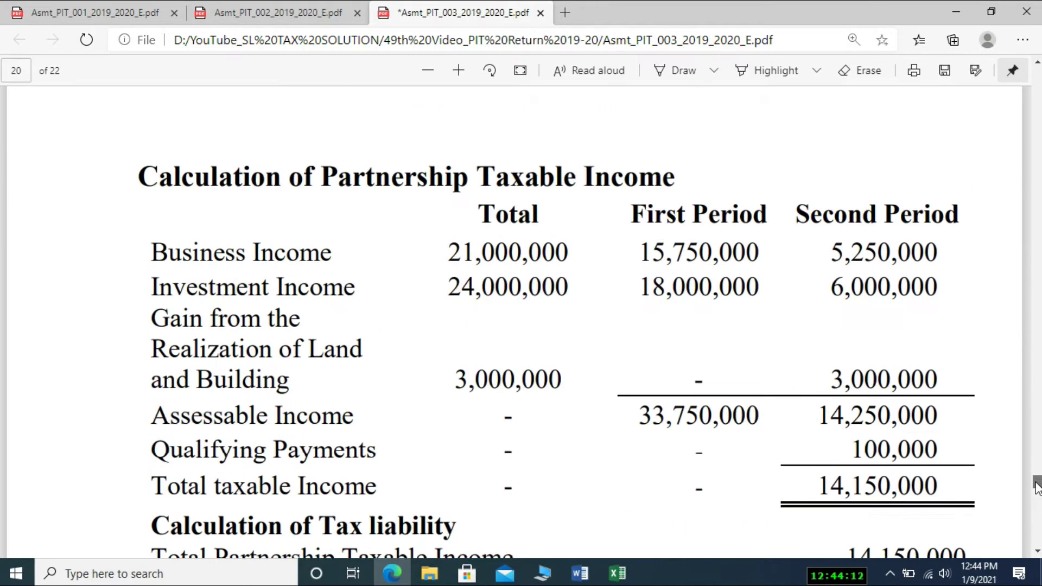
{"action": "scroll", "coordinate": [1037, 485], "scroll_direction": "up", "scroll_amount": 1}
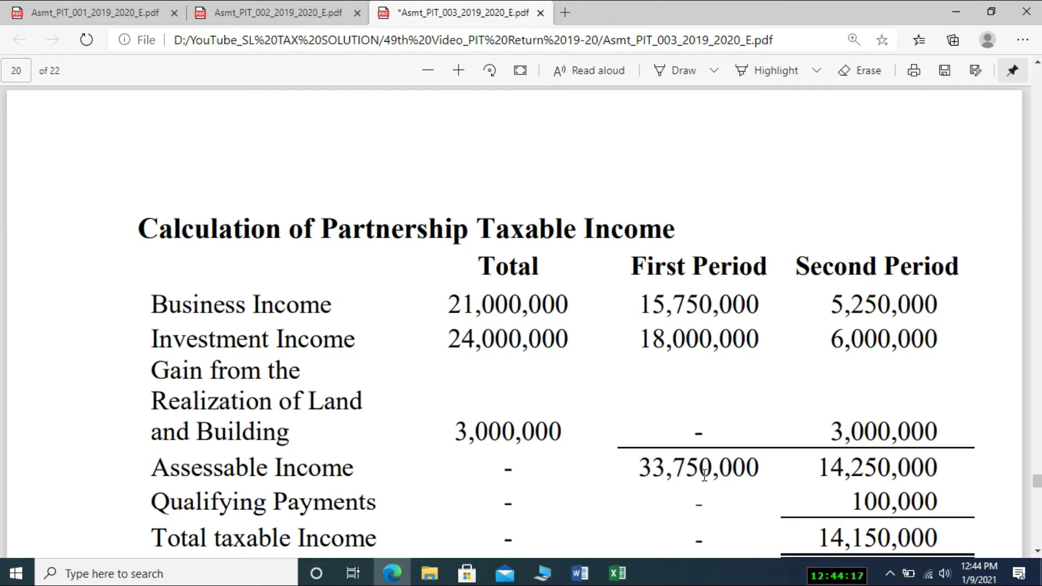
{"action": "left_click", "coordinate": [285, 9]}
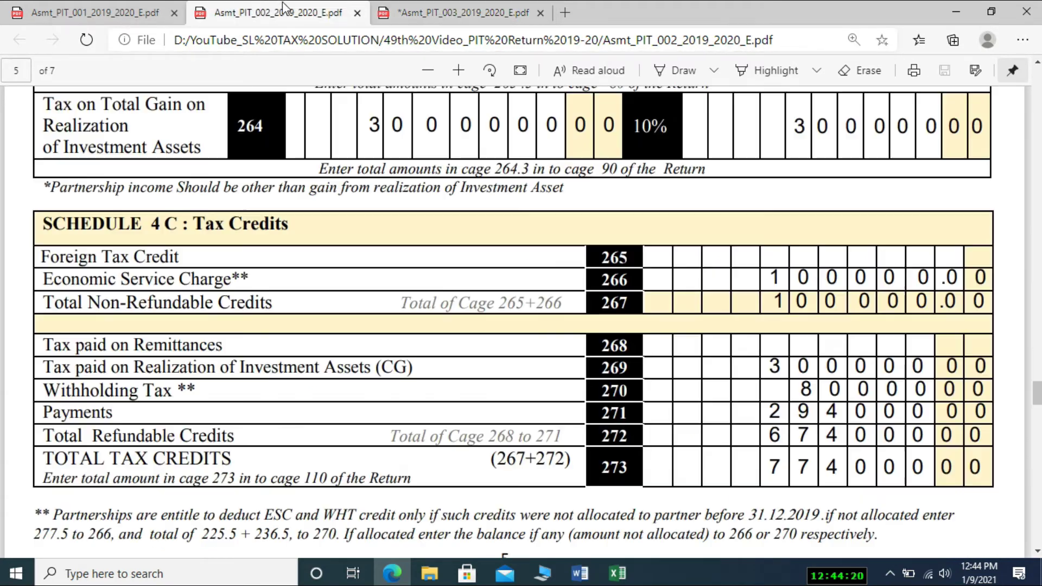
{"action": "scroll", "coordinate": [1038, 386], "scroll_direction": "up", "scroll_amount": 5}
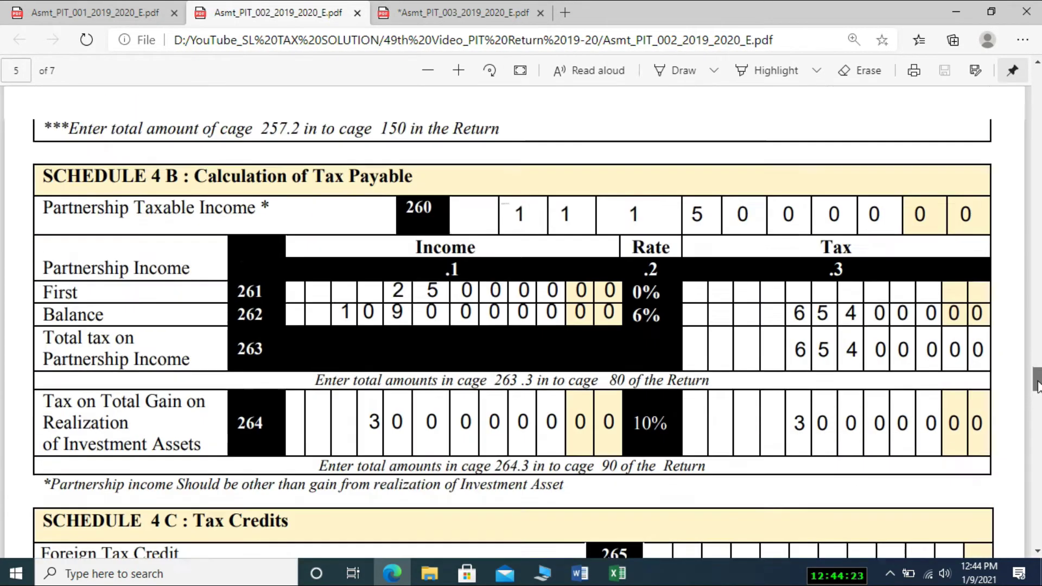
{"action": "scroll", "coordinate": [1038, 386], "scroll_direction": "up", "scroll_amount": 6}
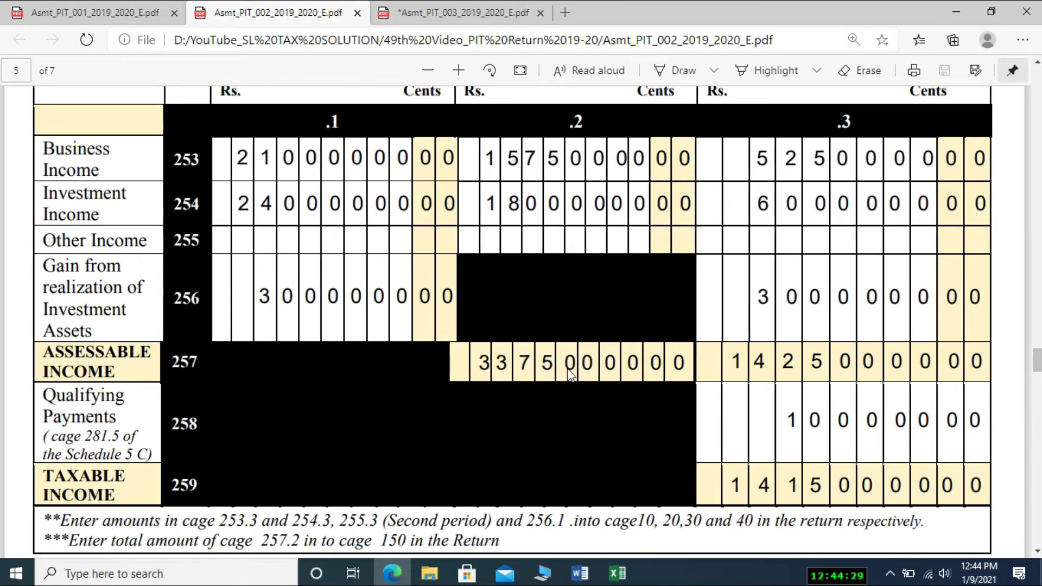
{"action": "left_click", "coordinate": [142, 15]}
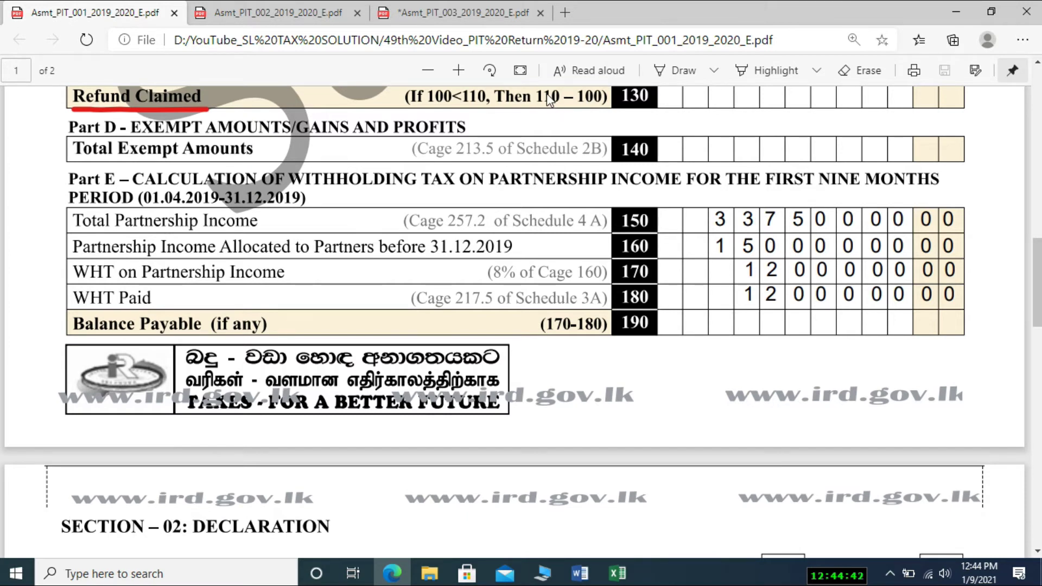
Step: Compare cages 160 to 190 of Part E with the profit allocated to partners and the 8% partnership WHT in the guide's illustration
{"action": "left_click", "coordinate": [496, 18]}
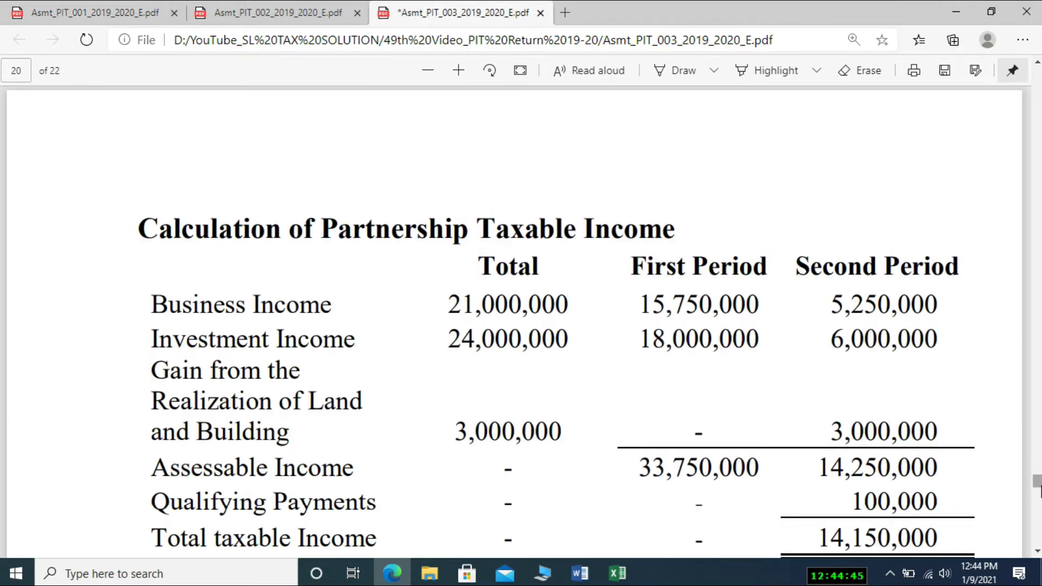
{"action": "left_click_drag", "start_coordinate": [1037, 483], "coordinate": [1037, 475]}
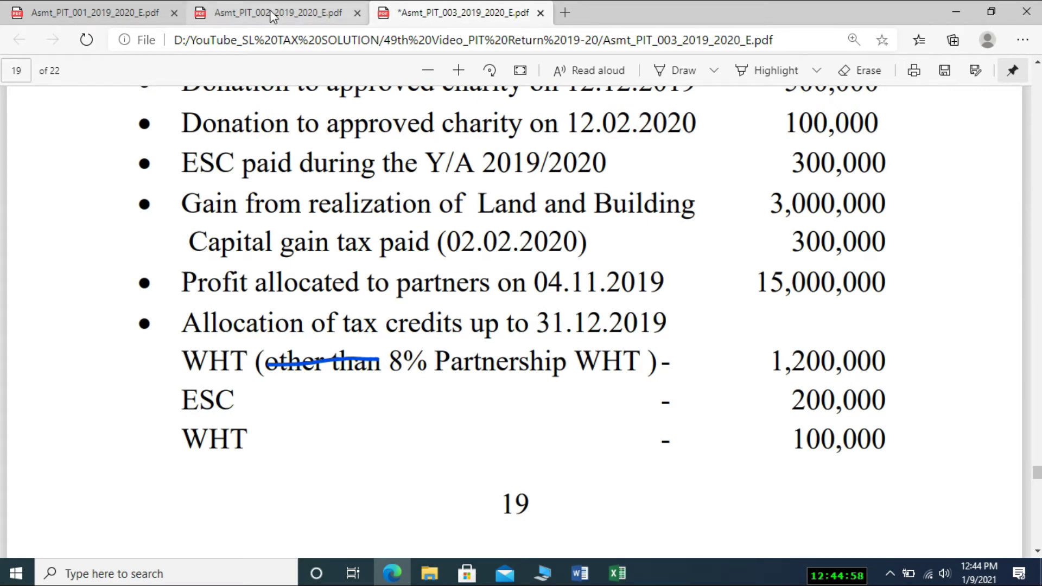
{"action": "left_click", "coordinate": [93, 13]}
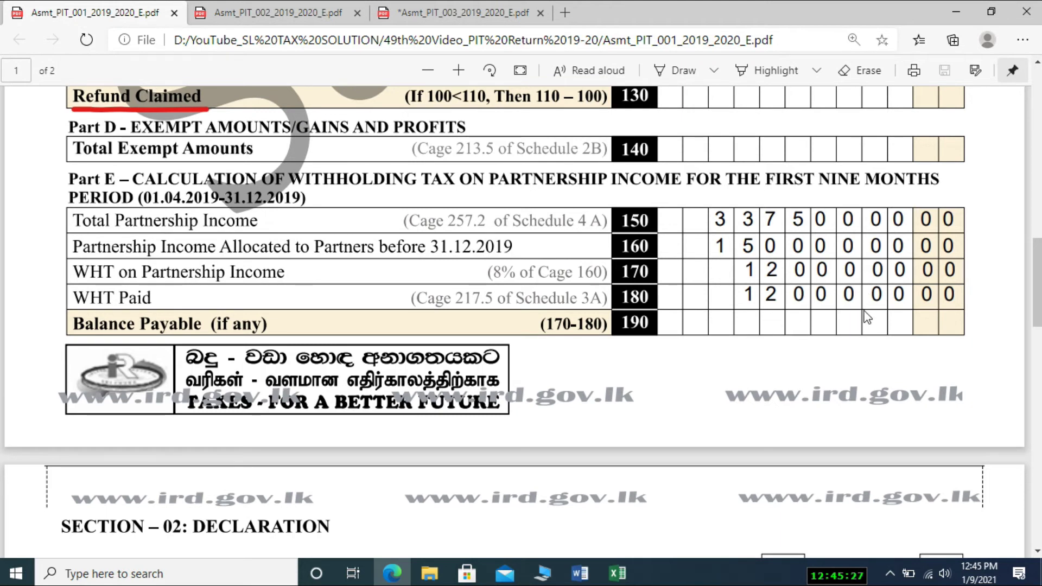
{"action": "left_click_drag", "start_coordinate": [1038, 276], "coordinate": [1026, 108]}
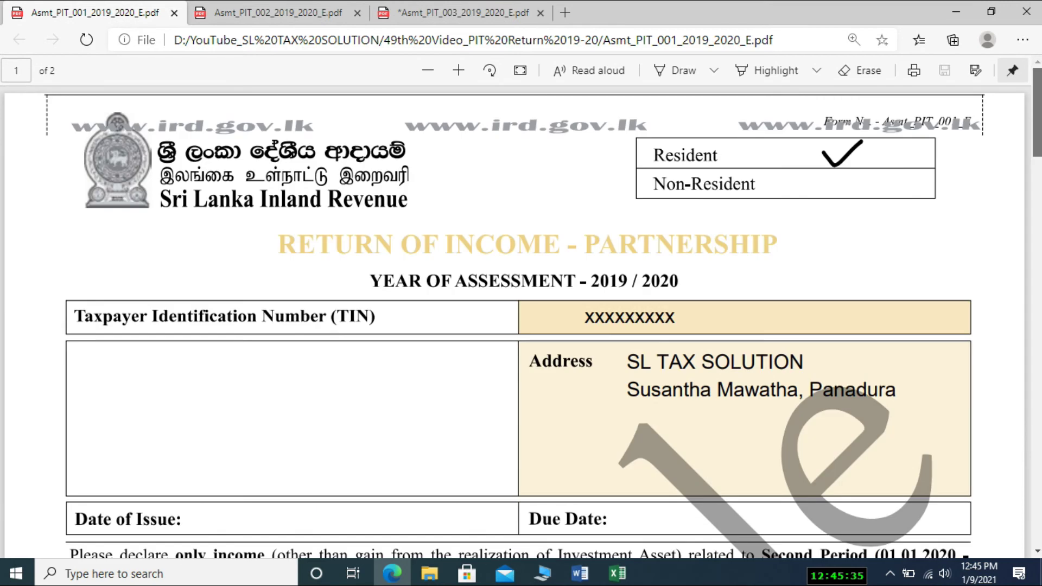